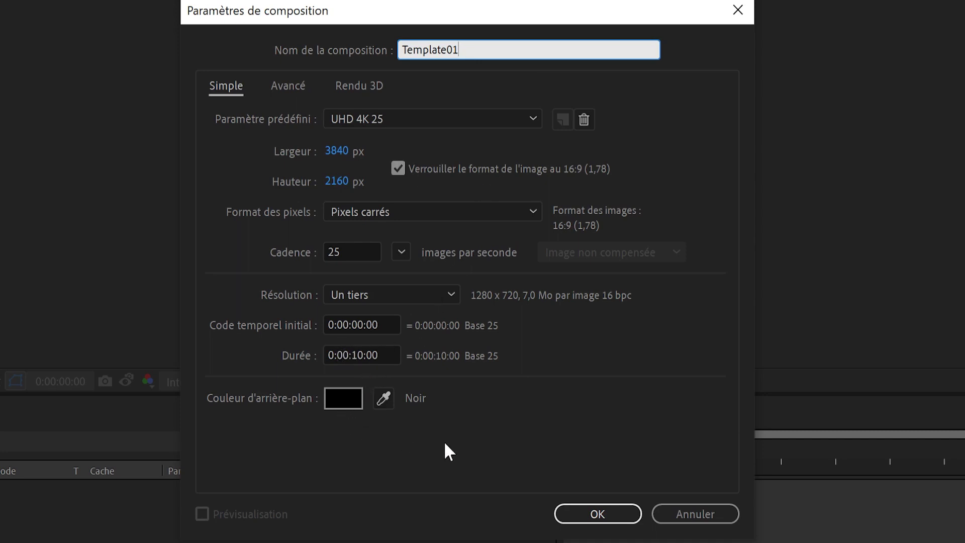
Create the Template01 composition with the UHD 4K 25 preset and add a text layer reading "CONFINEMENT"
click(599, 512)
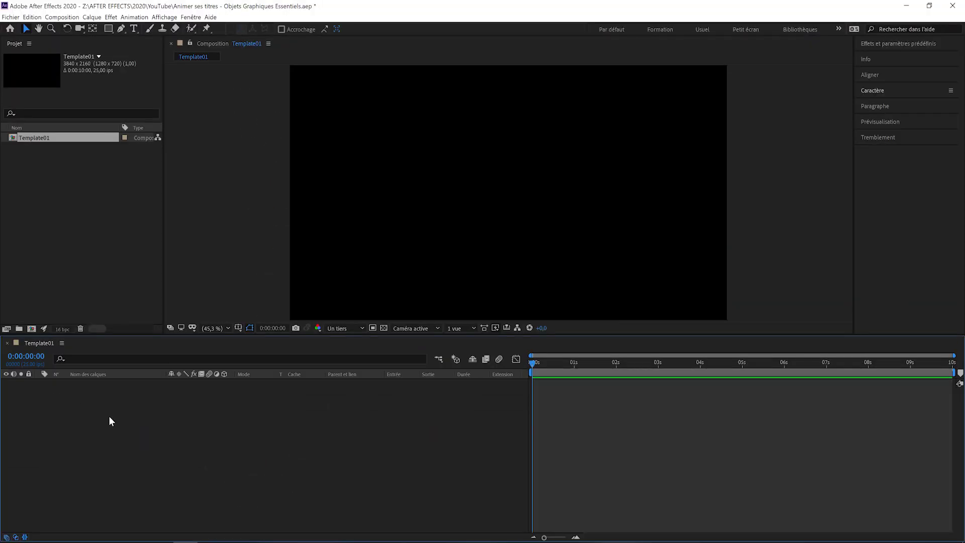
key(ctrl+t)
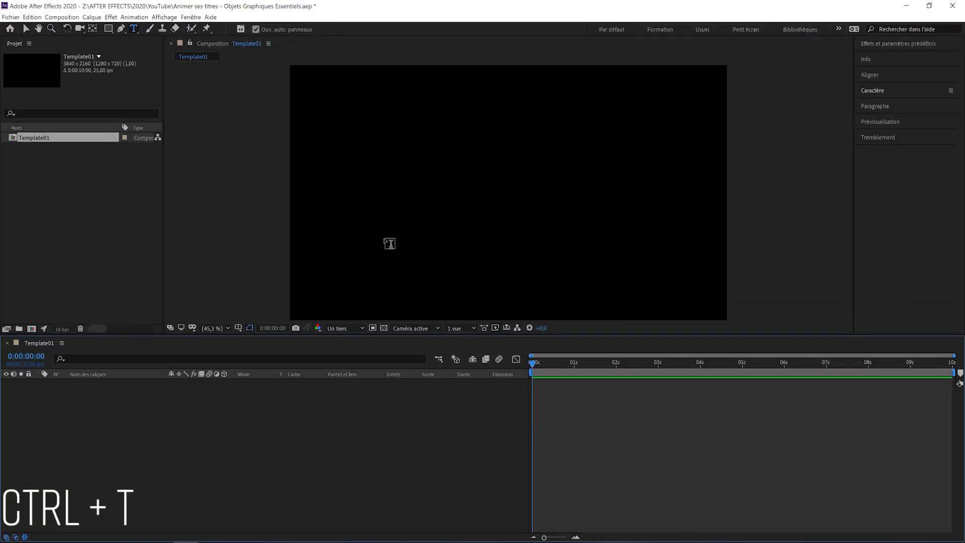
click(467, 182)
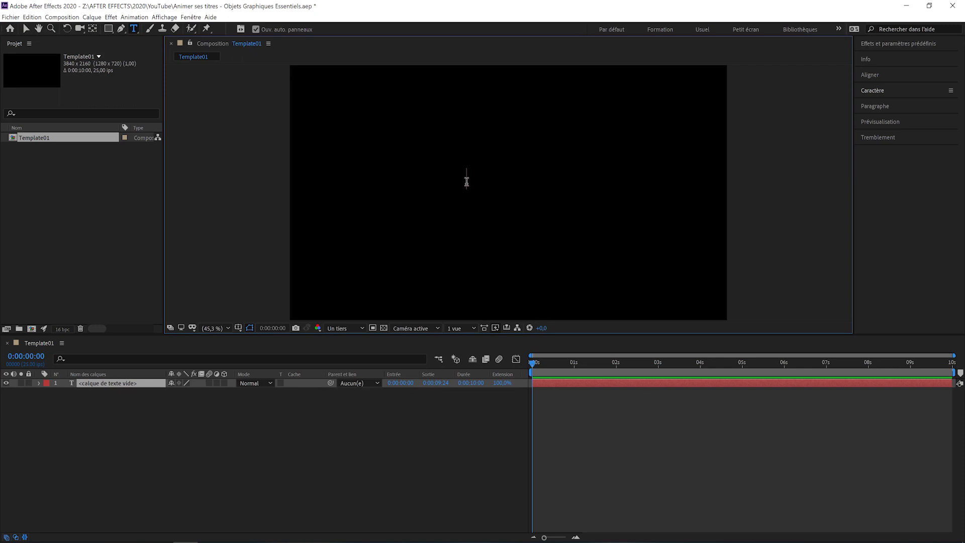
text(CONFI)
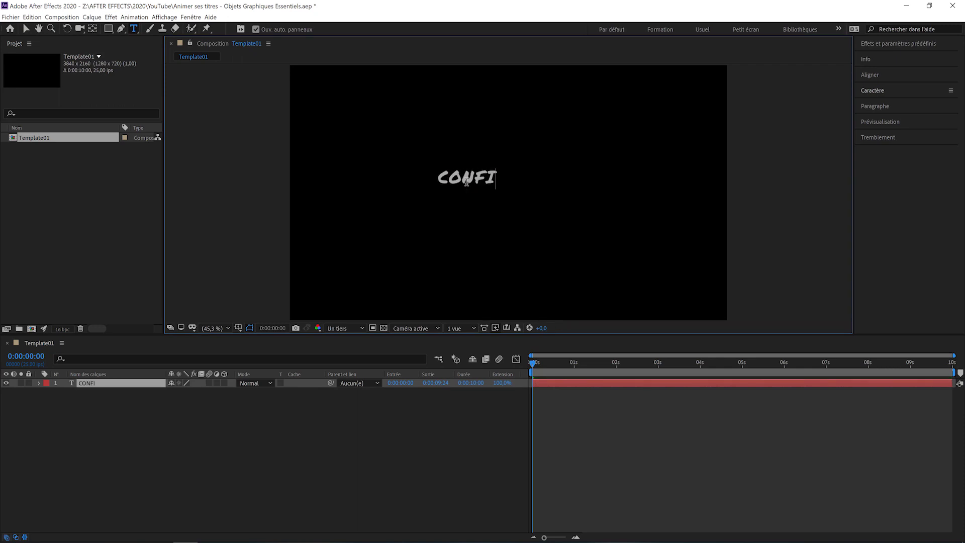
text(NEMENT)
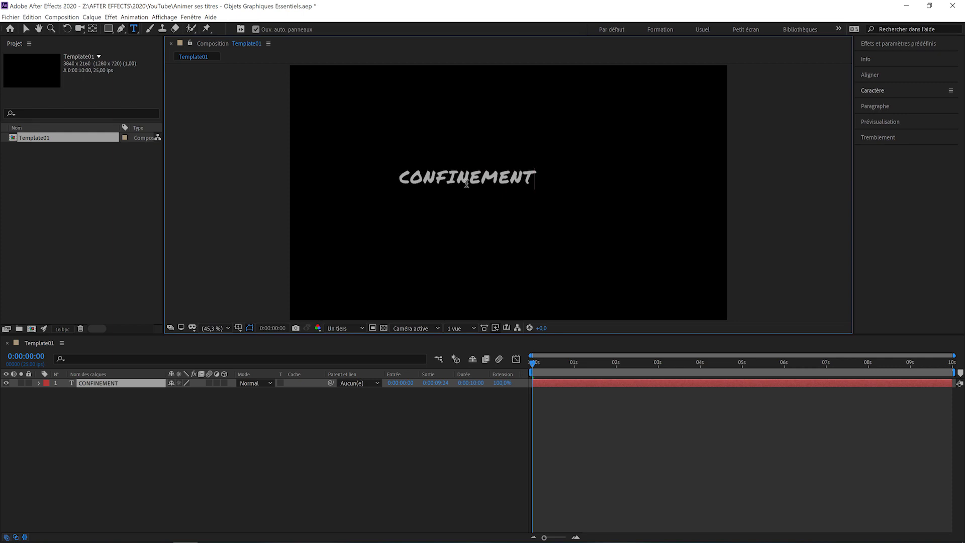
Centre the anchor point of the CONFINEMENT text layer within its content and centre the layer in the composition
click(101, 383)
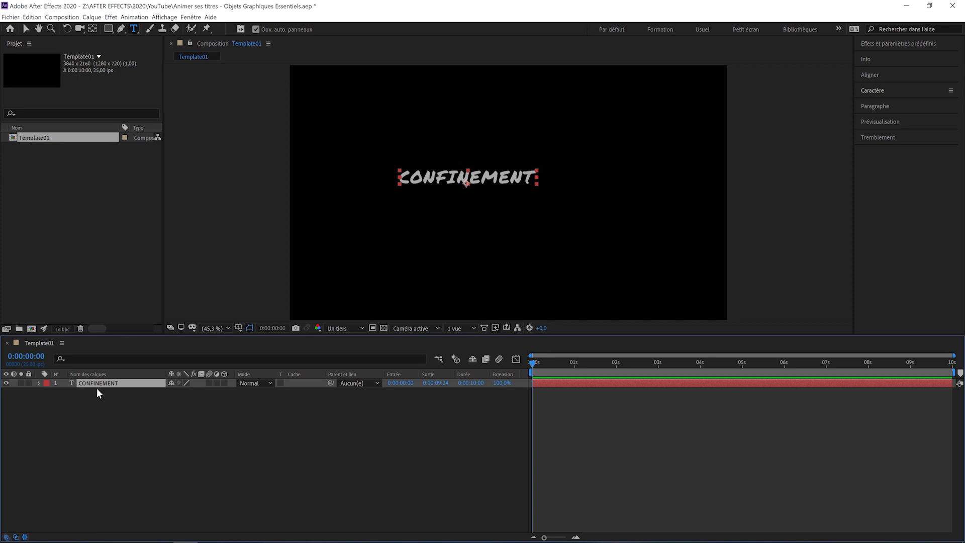
key(v)
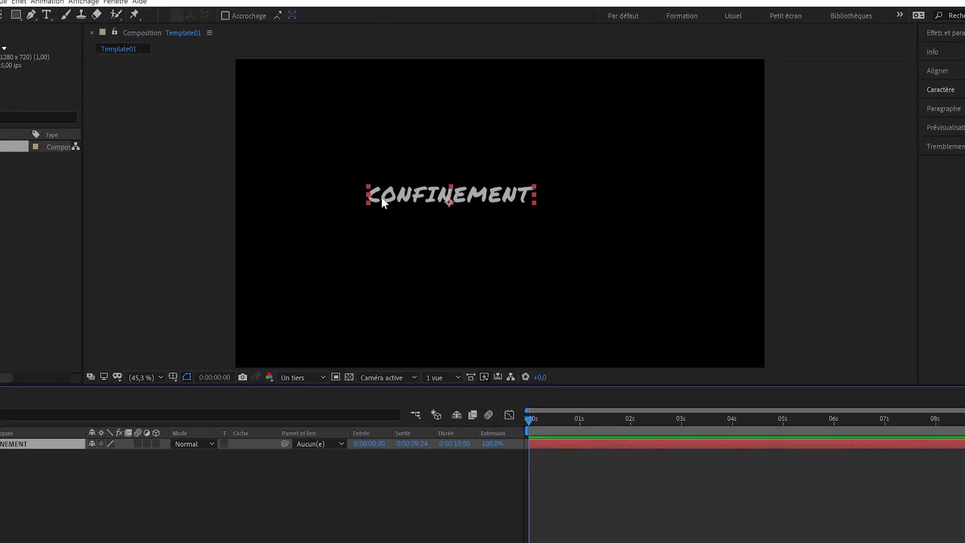
key(ctrl+alt+Home)
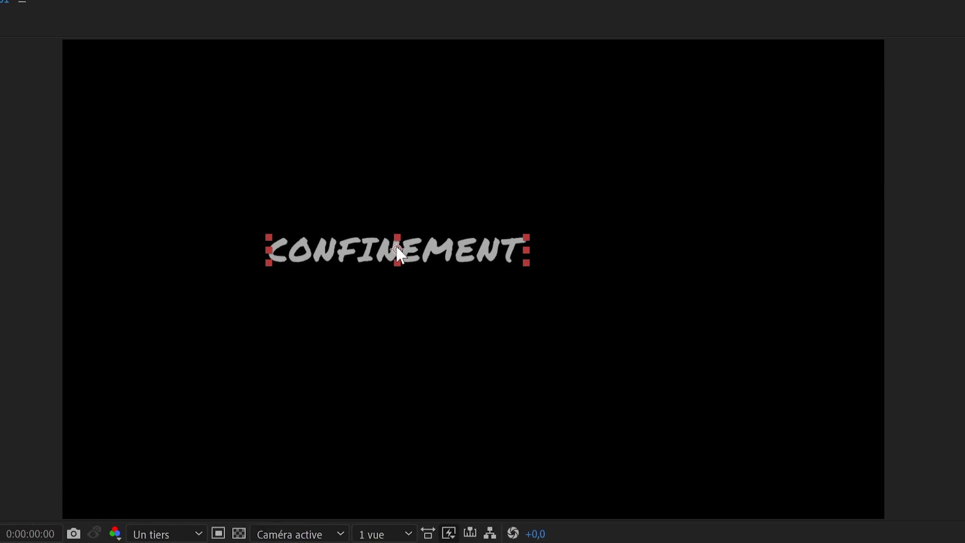
key(ctrl+Home)
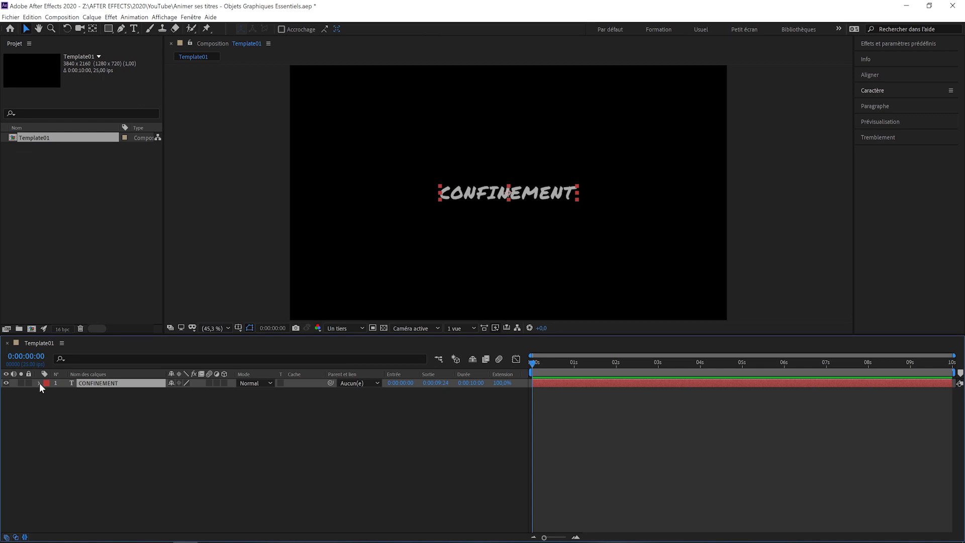
Add an Echelle text animator to the CONFINEMENT layer and set its scale to 0%
click(39, 383)
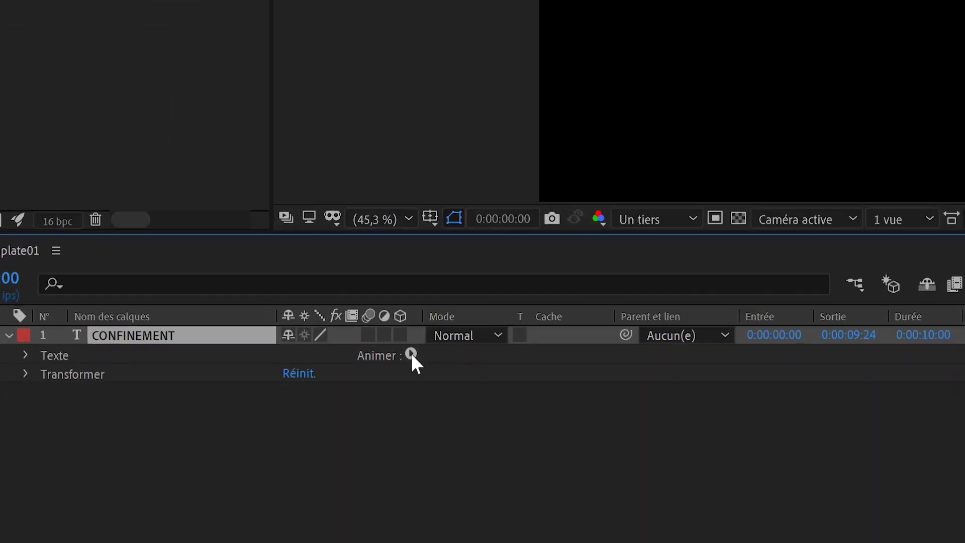
click(229, 392)
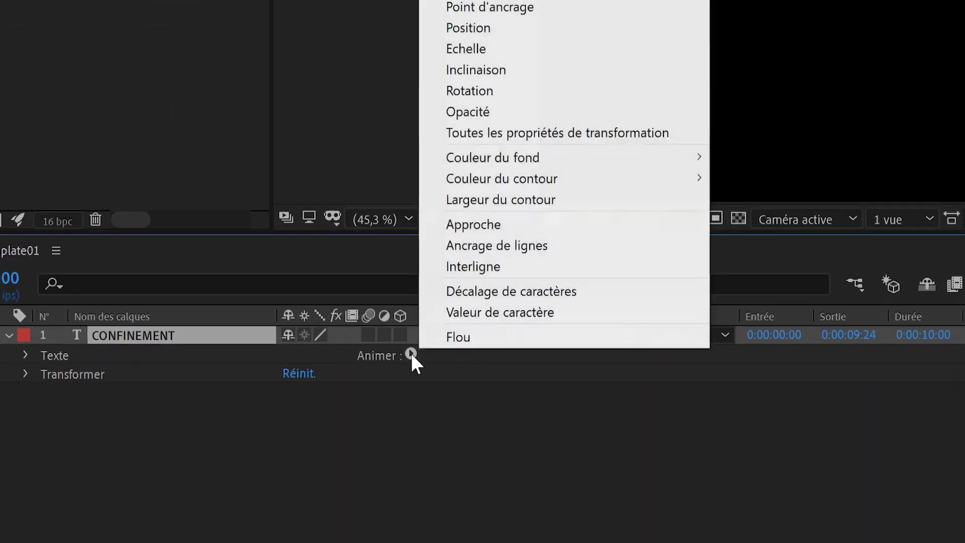
click(513, 49)
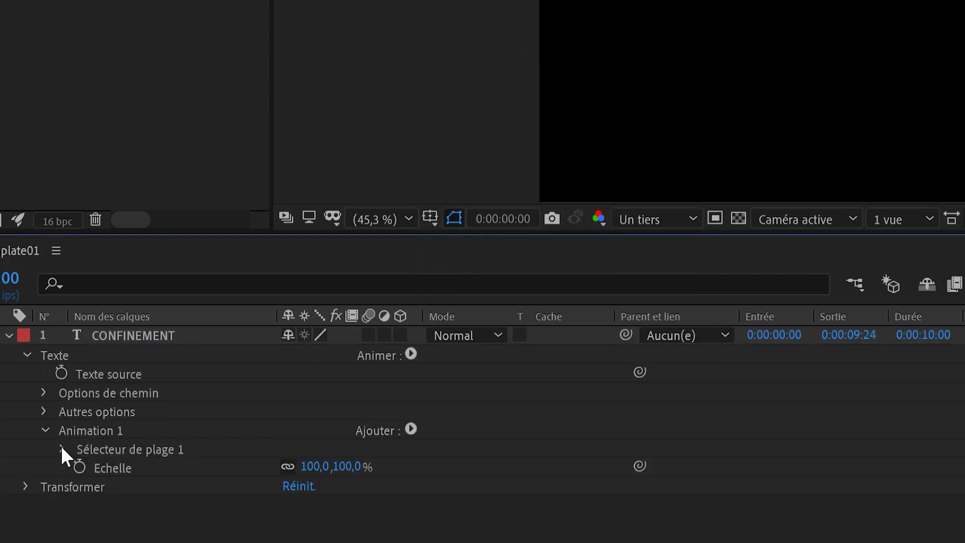
click(61, 447)
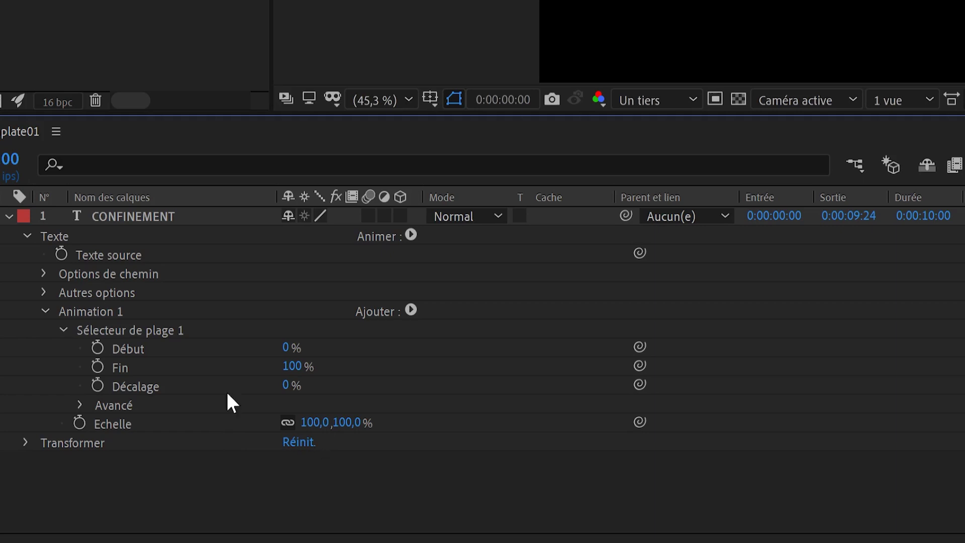
click(316, 423)
text(0)
key(Return)
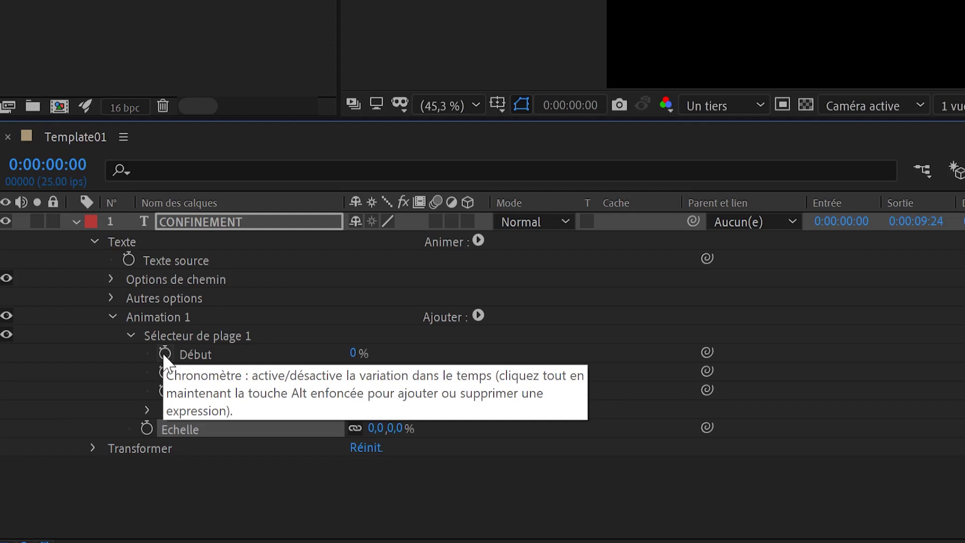
Keyframe the range selector's Début at 0% on frame 0 and 100% at 1 second, and preview the animation
click(165, 354)
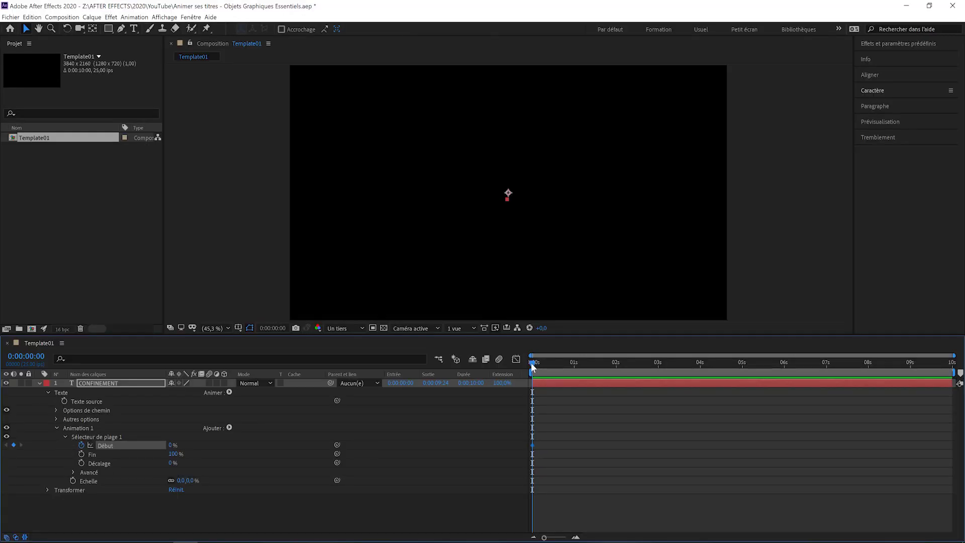
drag(532, 363, 575, 363)
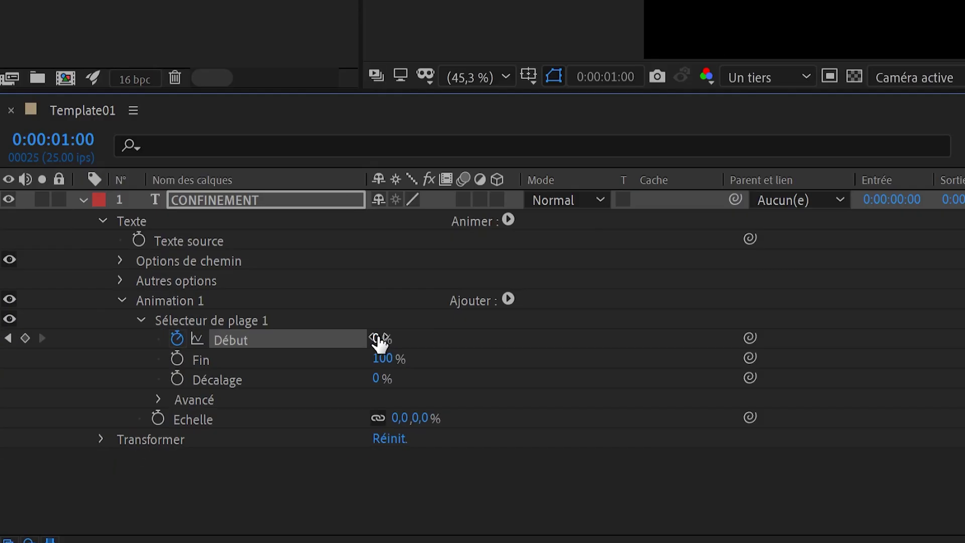
click(171, 445)
text(100)
key(Return)
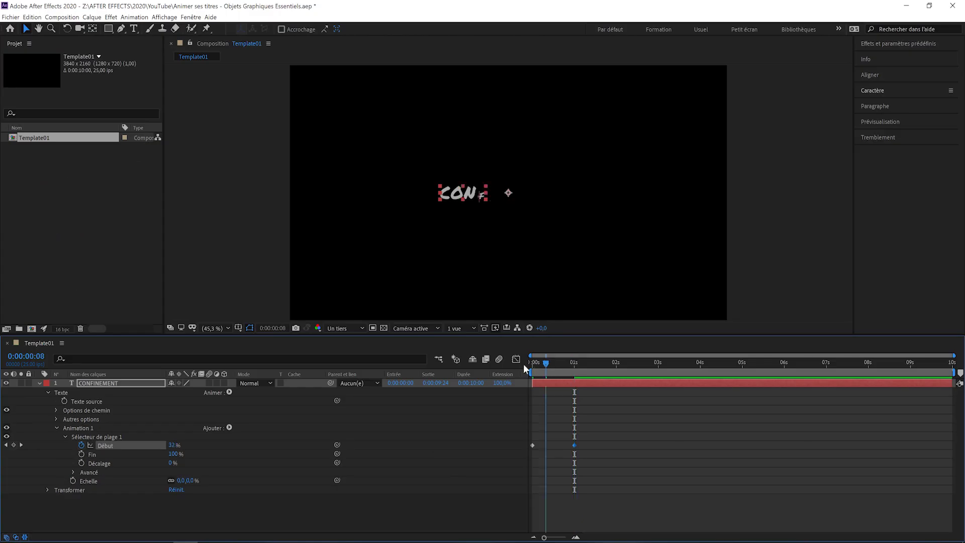
key(space)
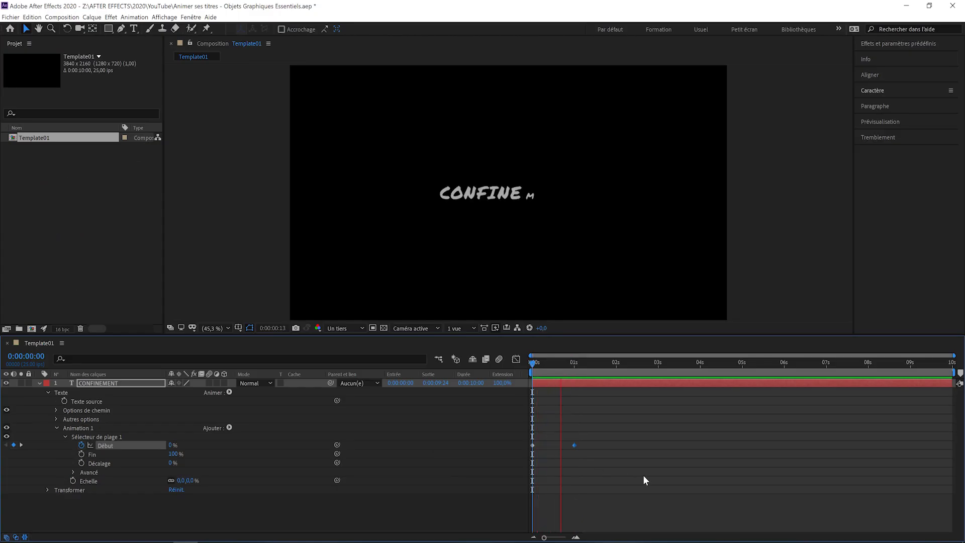
key(space)
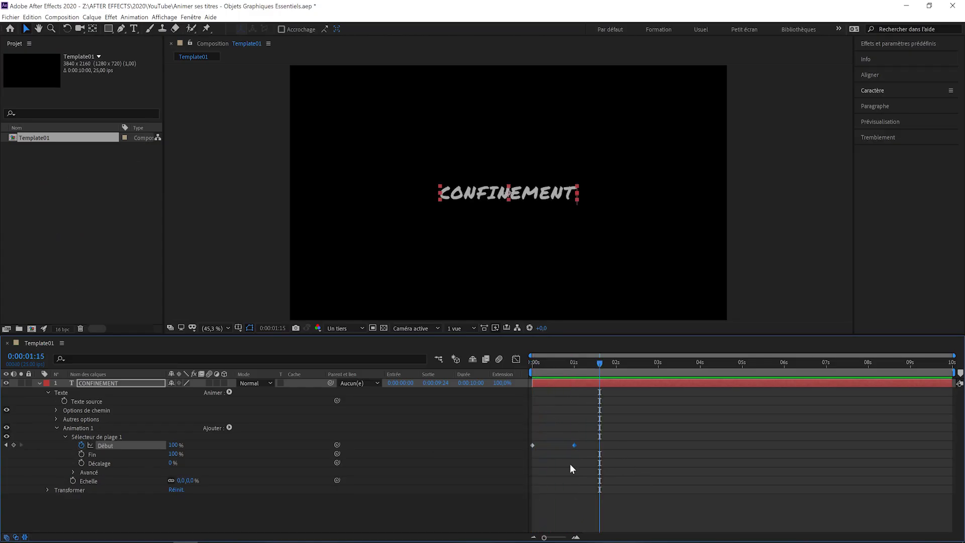
Set Lisser vers le haut and Lisser vers le bas to 50% in the range selector's advanced options
click(73, 470)
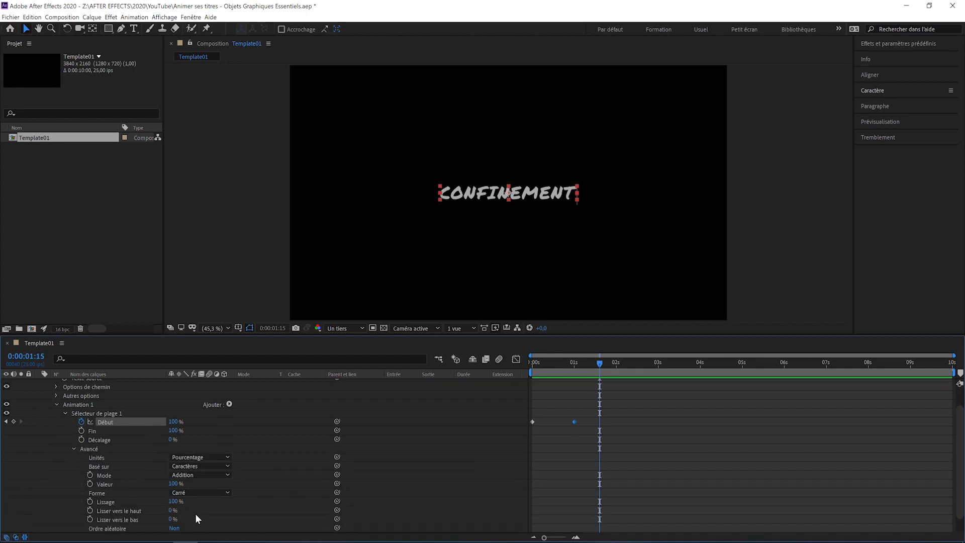
click(173, 511)
text(50)
key(Return)
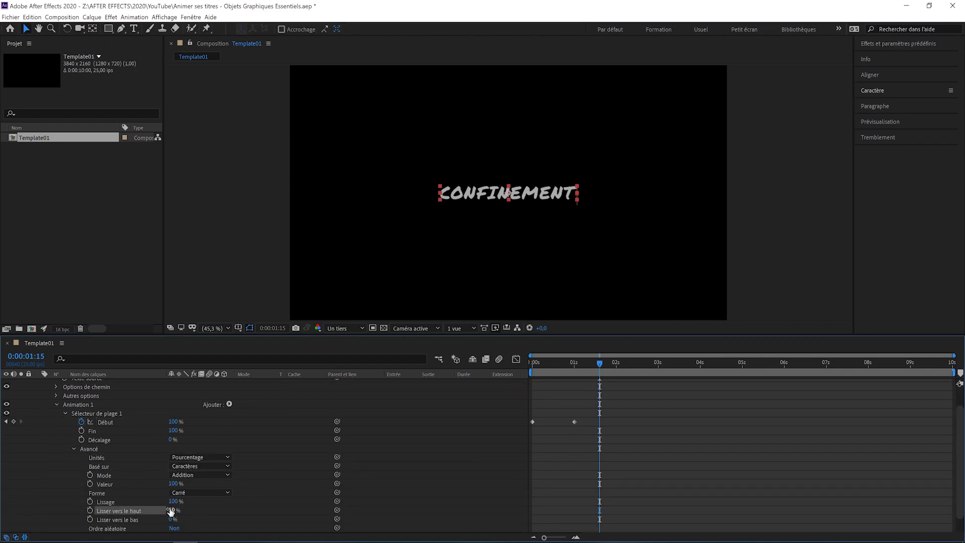
click(172, 519)
text(50)
key(Return)
Apply Lissage de vitesse to both Début keyframes of the CONFINEMENT text animator
drag(593, 467, 528, 435)
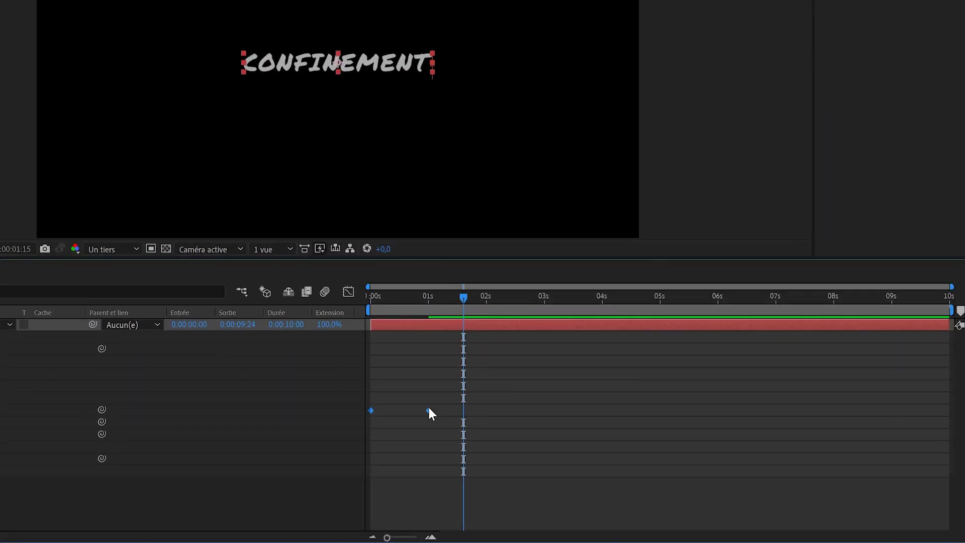
right_click(573, 445)
mouse_move(588, 437)
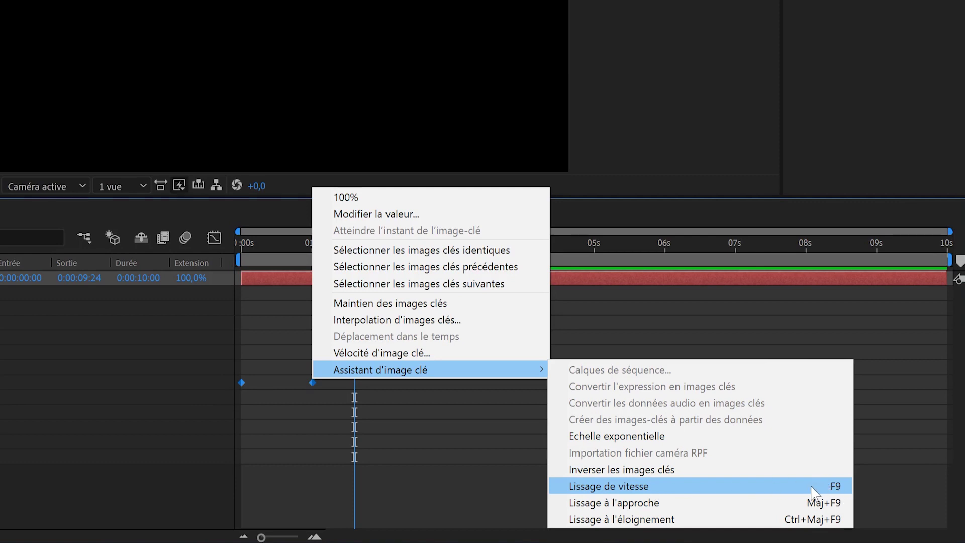
click(813, 487)
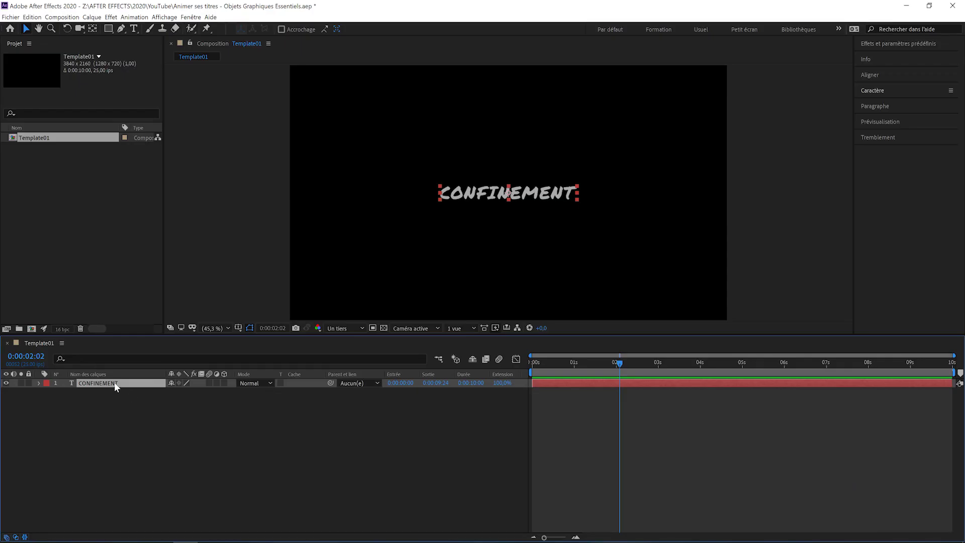
Rename the CONFINEMENT layer as "Texte 1" and deselect it
key(Return)
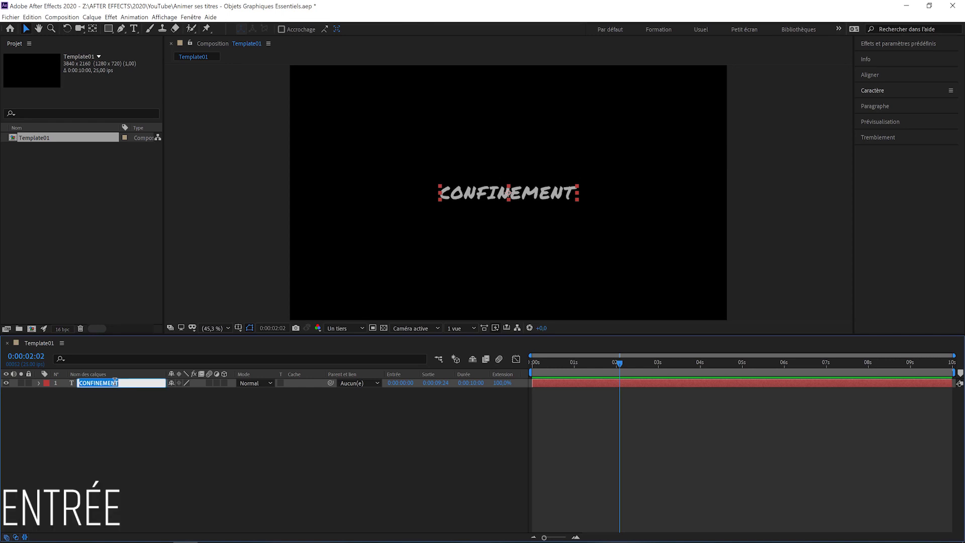
text(Texte 1)
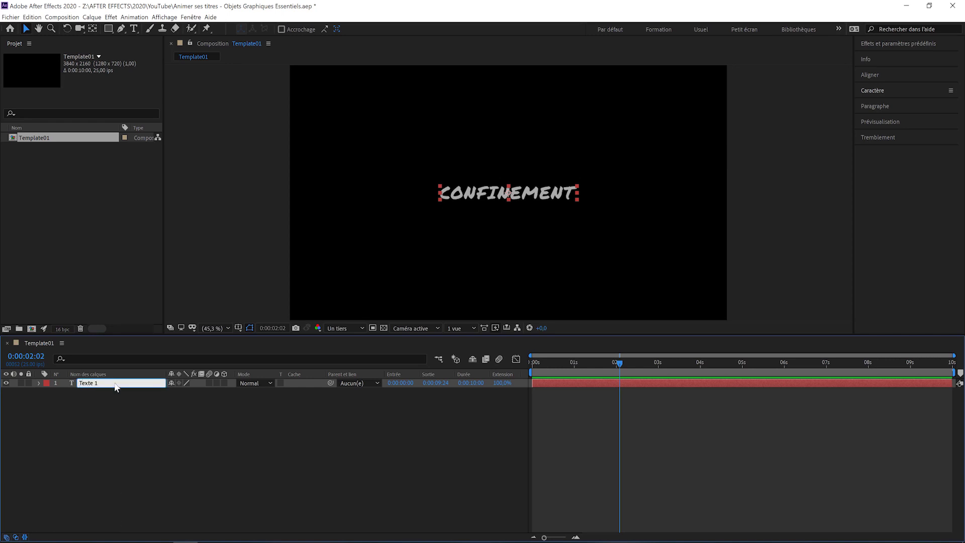
key(Return)
click(101, 404)
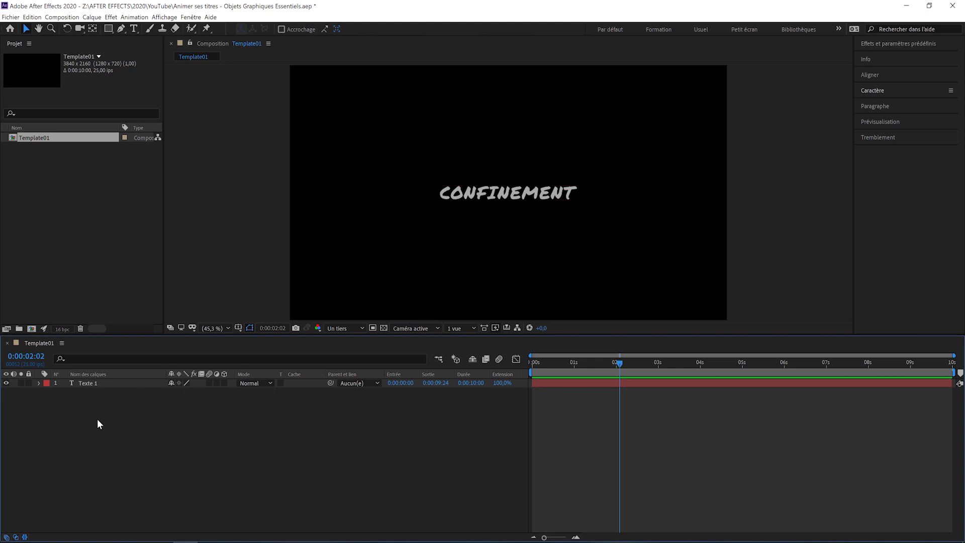
Add a second text layer reading "Jour 1" below CONFINEMENT
key(ctrl+t)
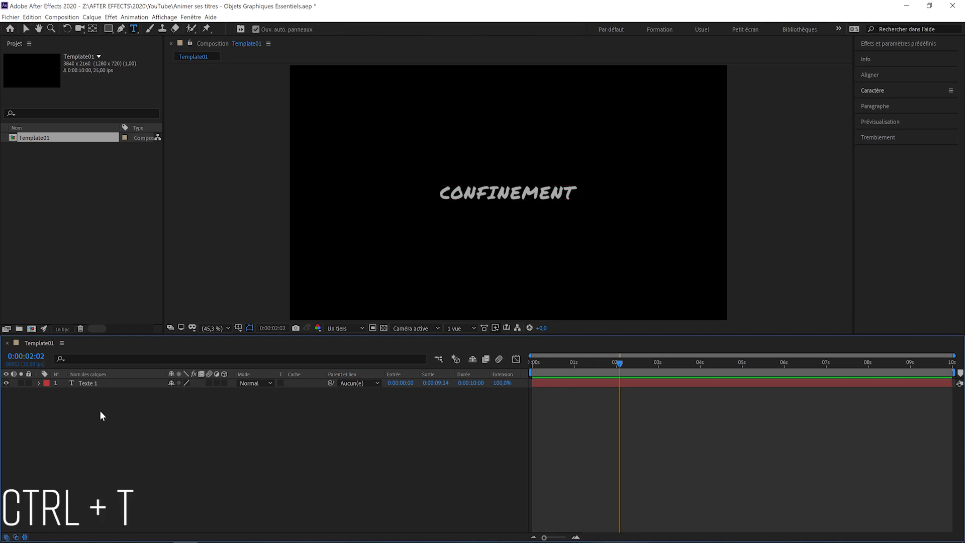
click(499, 230)
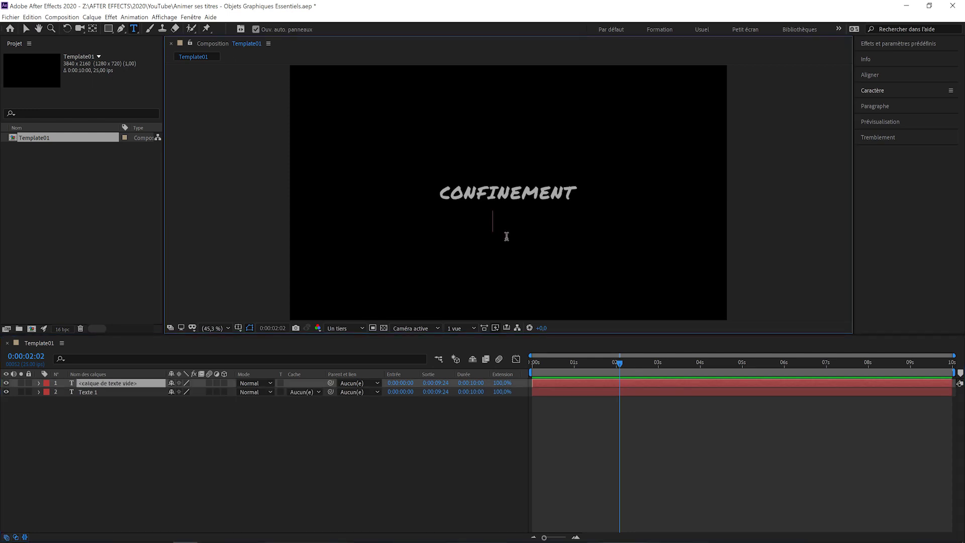
text(Jour 1)
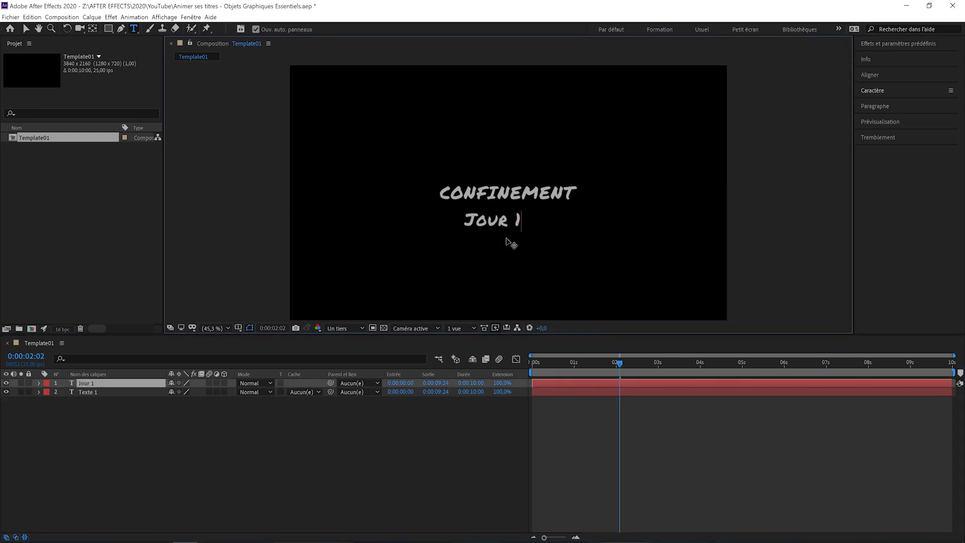
Centre the anchor point of the Jour 1 text within its content and centre the layer in the composition
click(125, 386)
key(v)
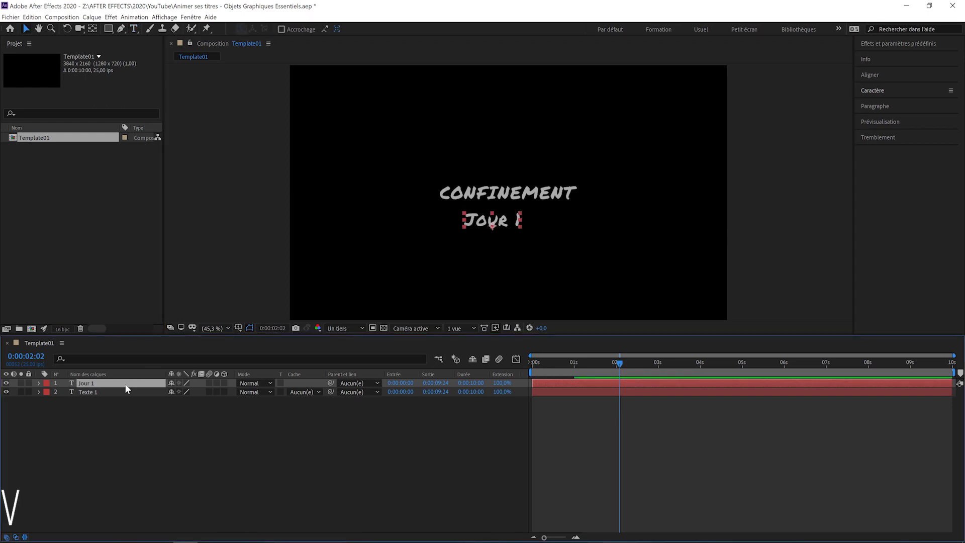
key(ctrl+alt+Home)
key(ctrl+Home)
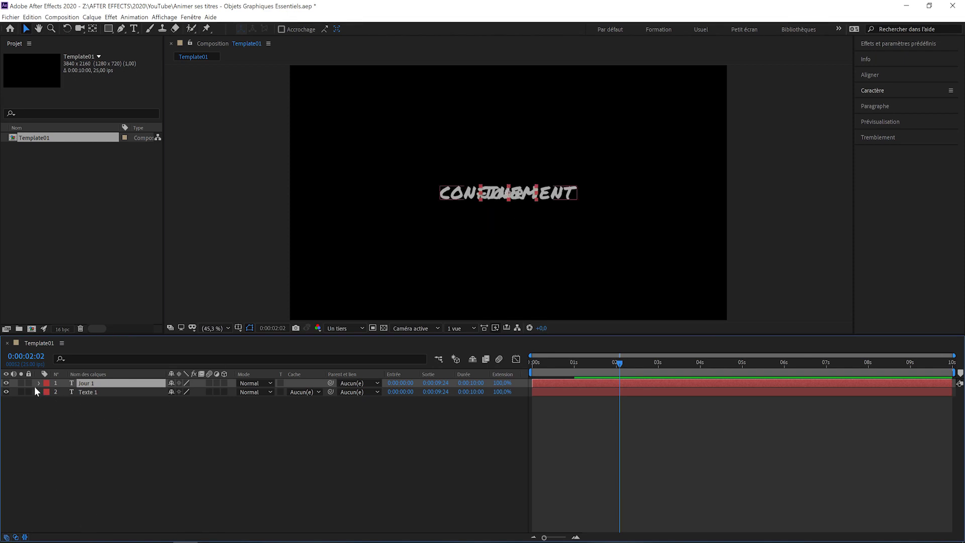
Rename the Jour 1 layer as "Texte2" and move its text straight down to just beneath CONFINEMENT
key(Return)
text(Text)
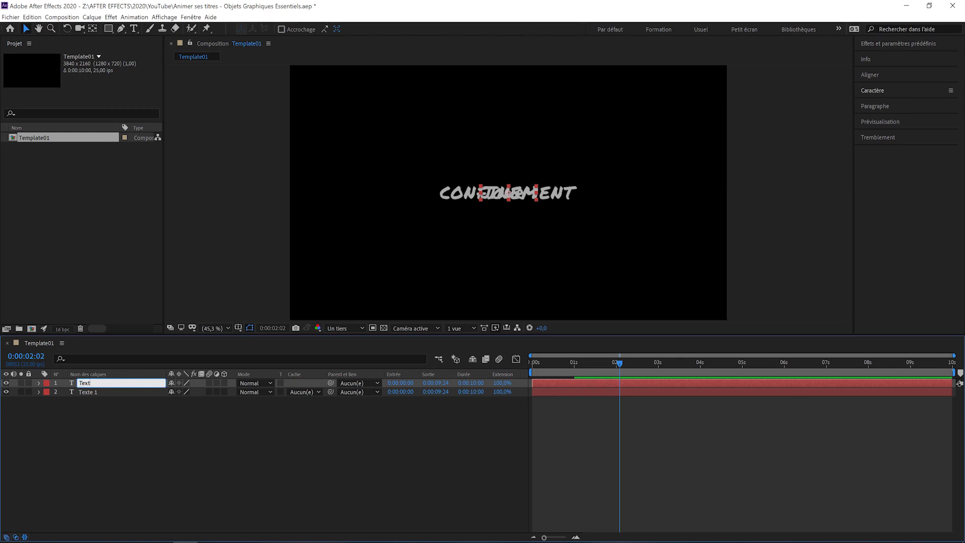
text(e2)
click(509, 192)
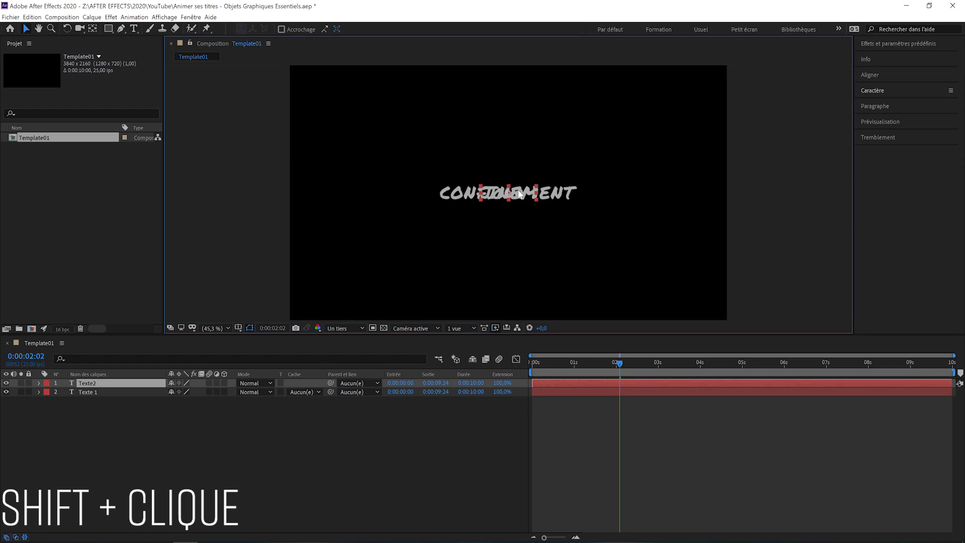
mouse_move(520, 194)
mouse_down()
mouse_move(520, 209)
mouse_move(593, 217)
mouse_move(521, 219)
mouse_move(522, 159)
mouse_move(522, 212)
mouse_up()
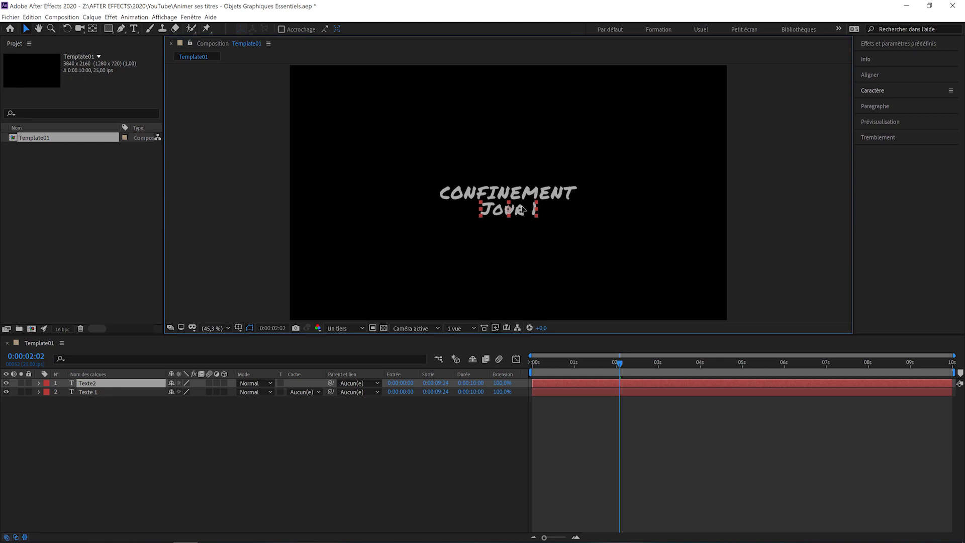
Reduce the font size of the Jour 1 text to 120 px
click(874, 91)
drag(875, 133, 858, 130)
click(522, 214)
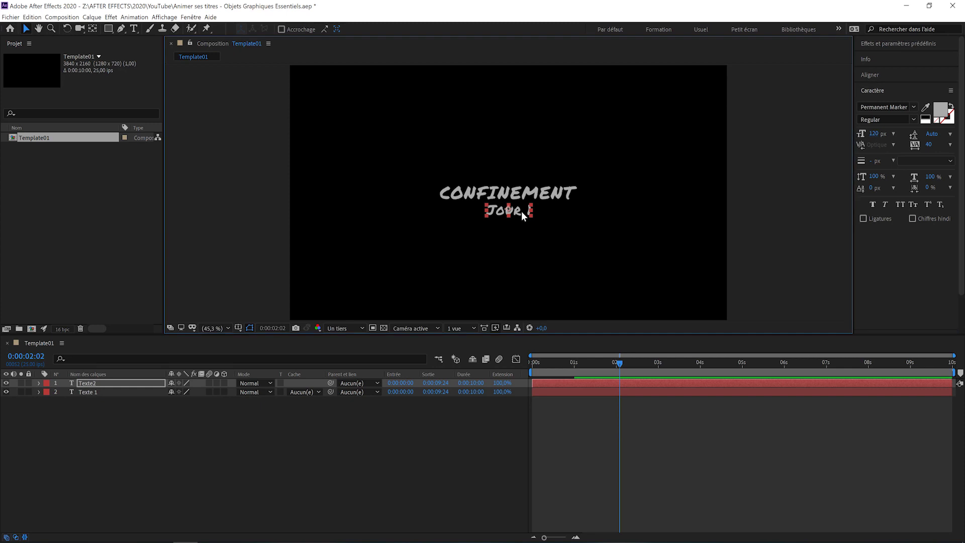
Add a Position text animator to Texte2 and start keyframing its position at 0:00:01:00
click(39, 383)
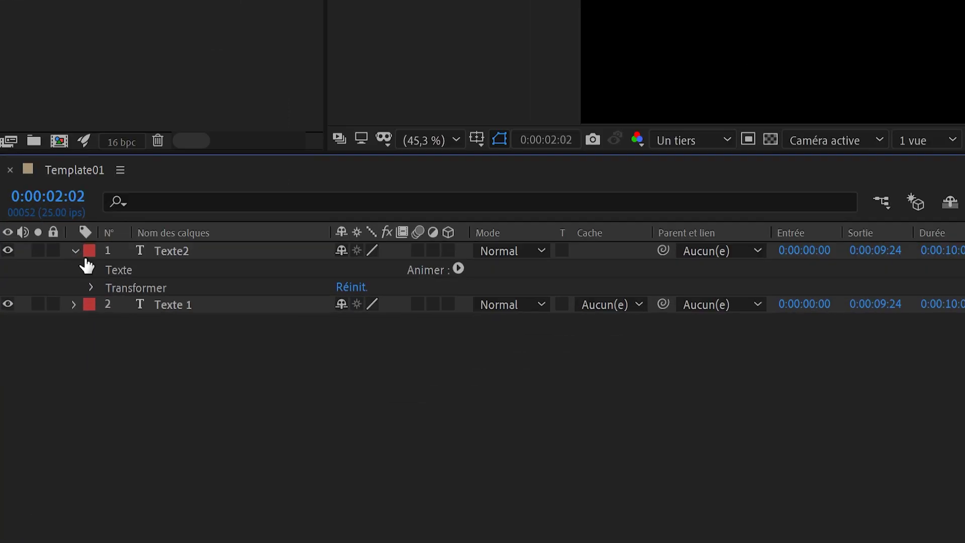
click(457, 269)
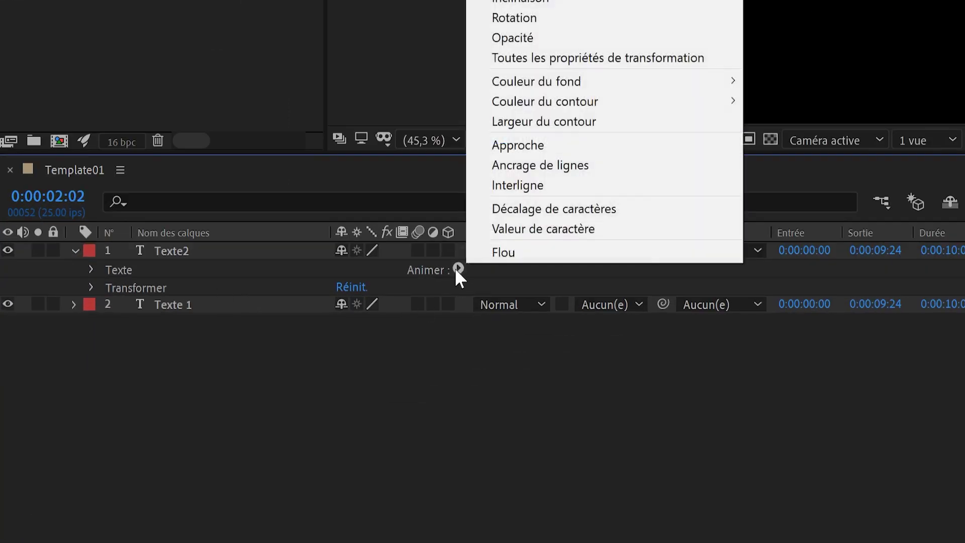
click(549, 115)
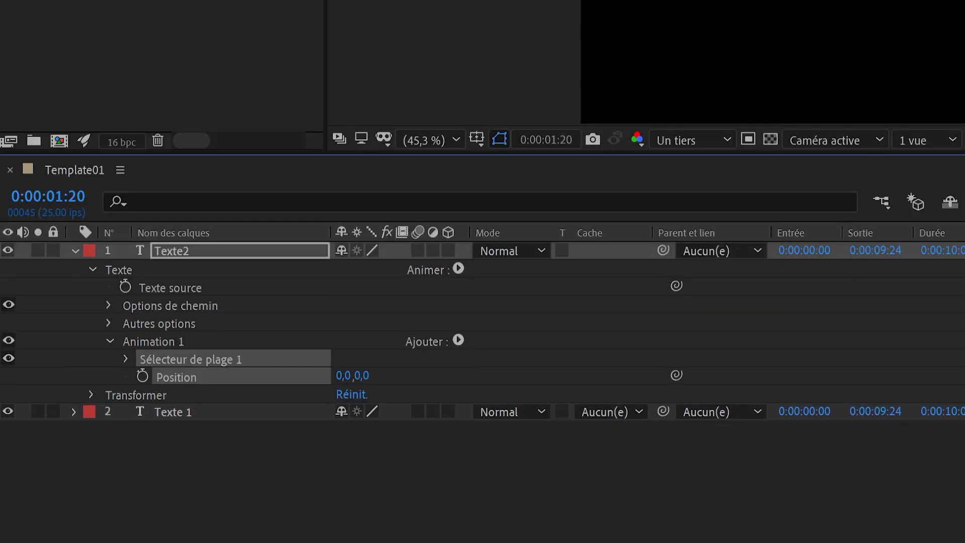
drag(964, 364, 964, 363)
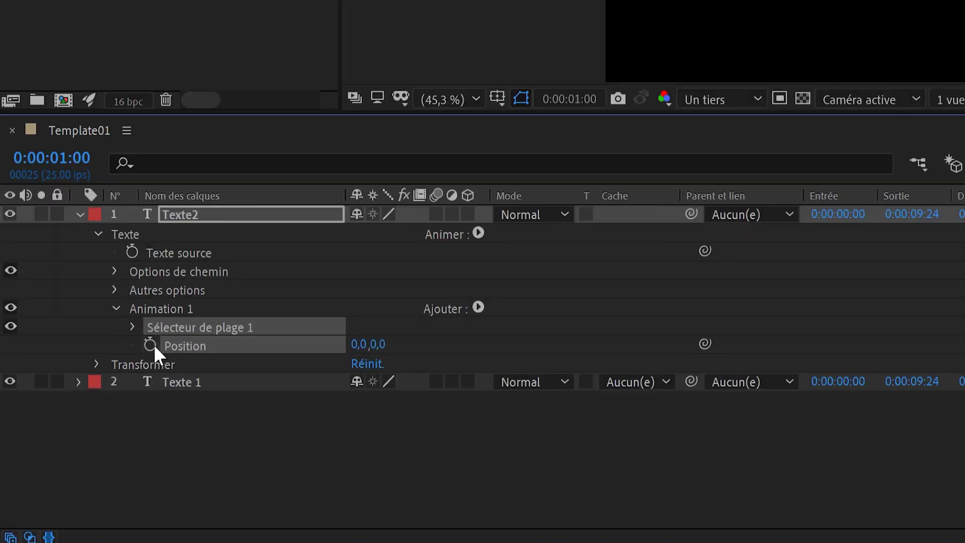
click(150, 345)
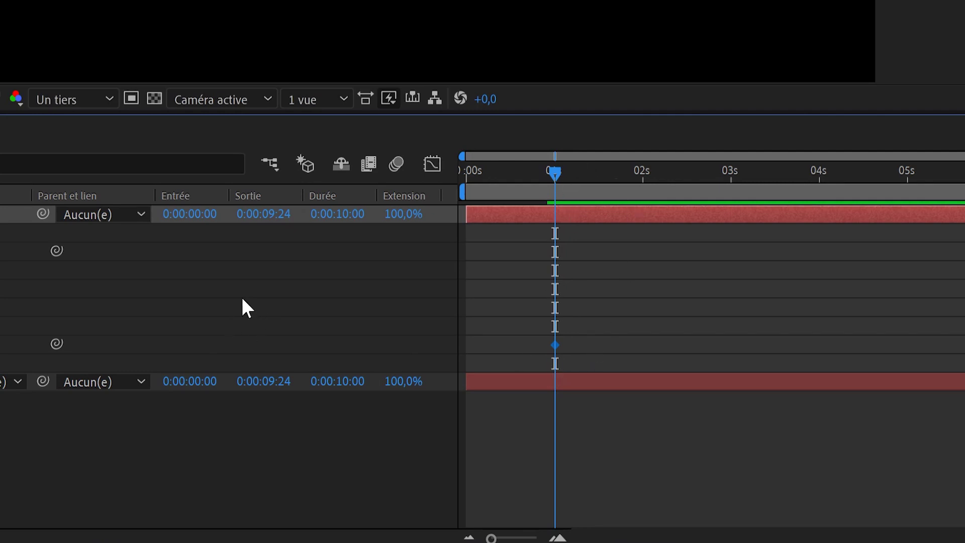
Add an animator Position keyframe of 0,0 at 0:00:01:10 and set the one at 0:00:01:00 to 0,-135 so Jour 1 slides down
key(shift+Page_Down)
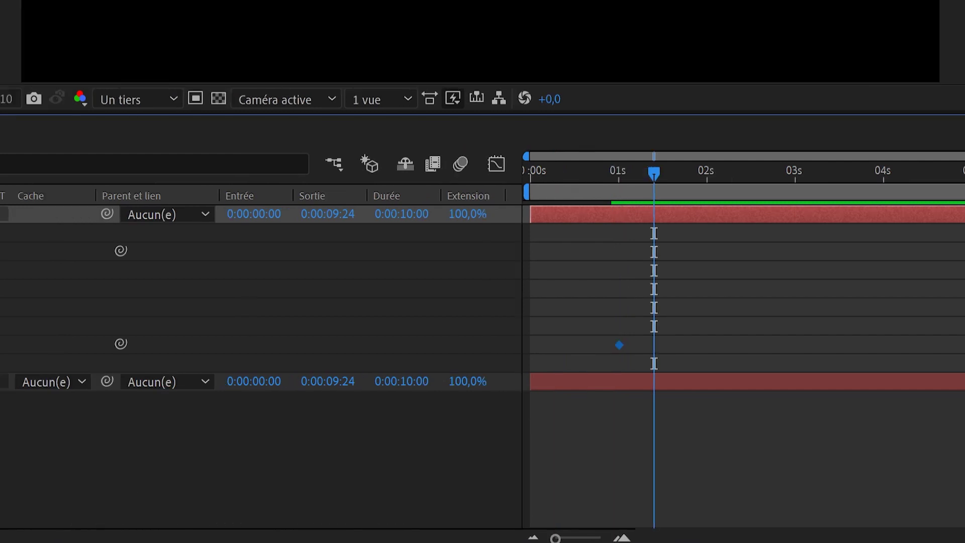
click(25, 344)
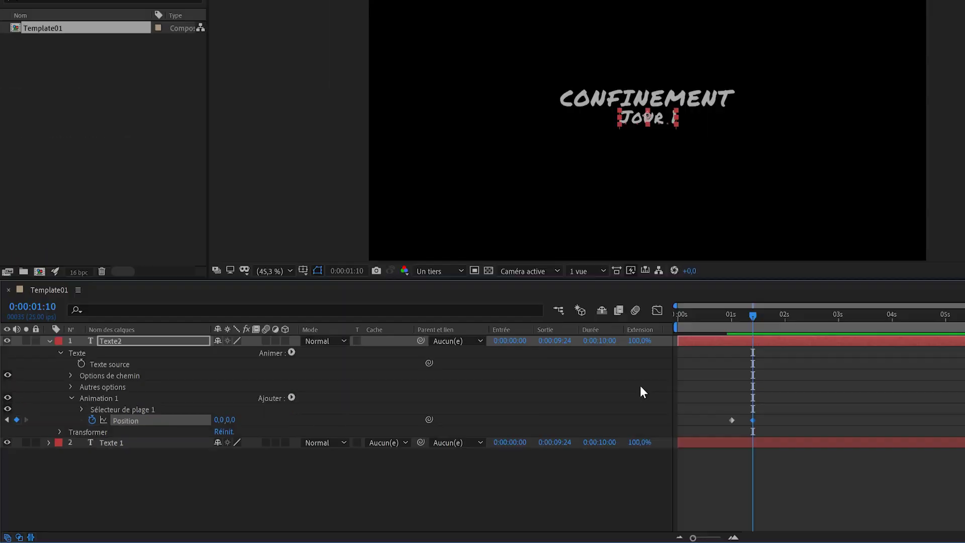
drag(583, 364, 575, 366)
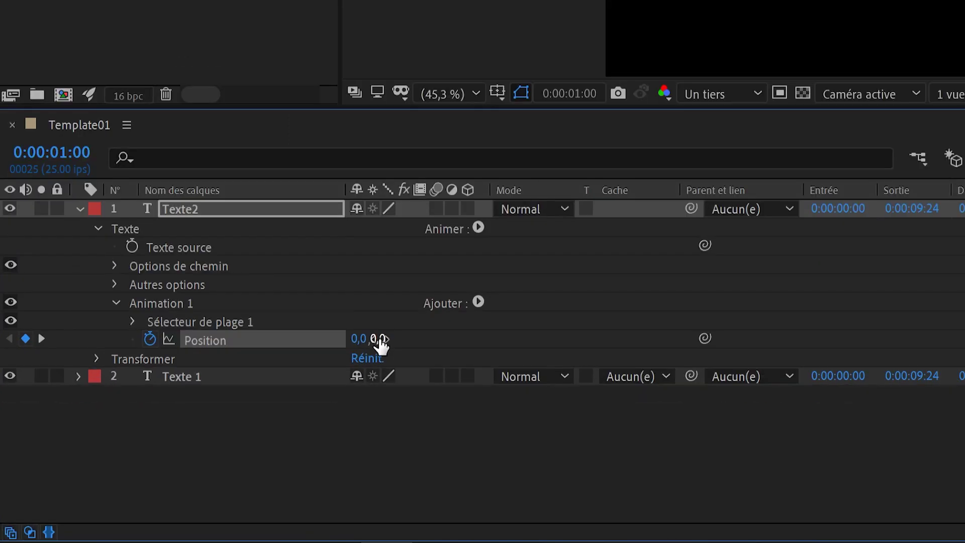
drag(381, 346, 280, 304)
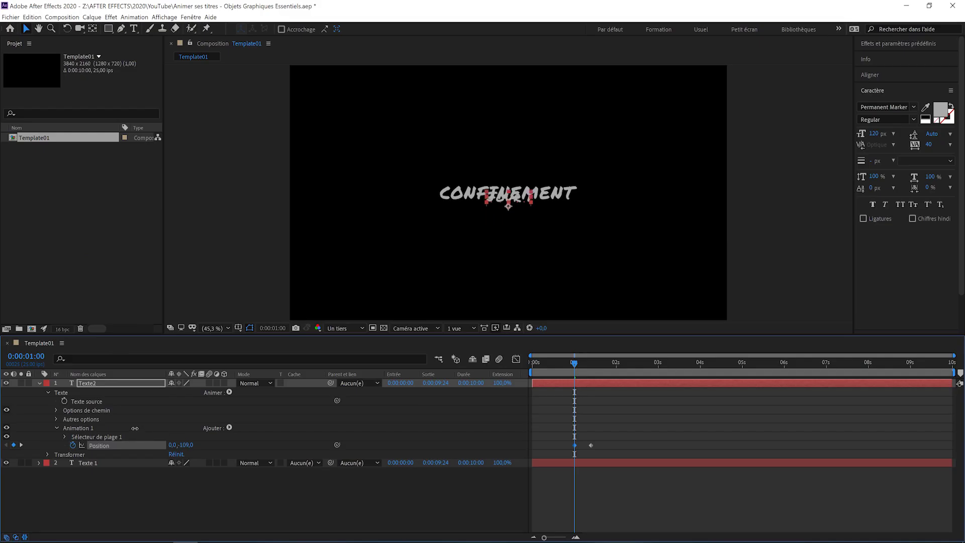
drag(135, 428, 131, 428)
key(space)
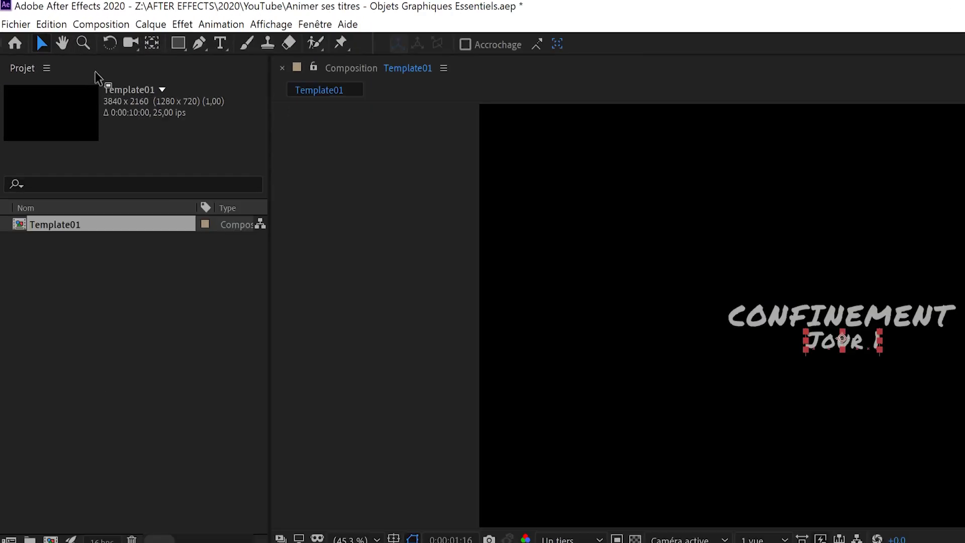
Mask Texte2 with a rectangle covering the frame's lower half from just beneath CONFINEMENT, viewed at 25 %, and preview the animation from the start
click(108, 28)
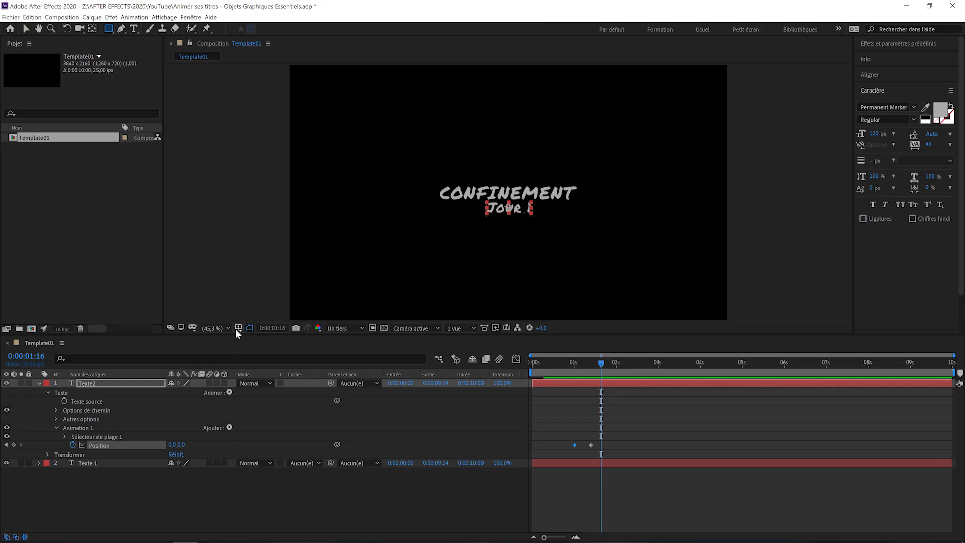
click(228, 328)
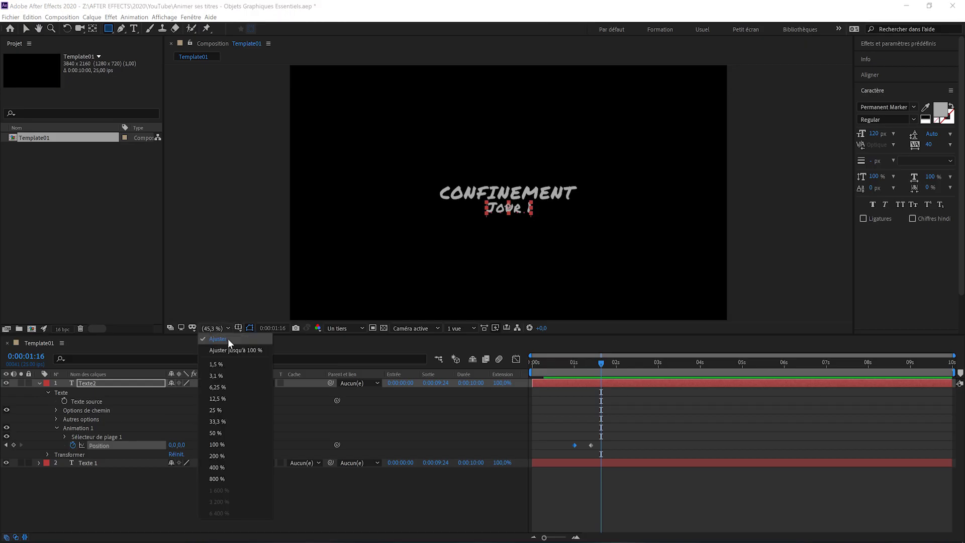
click(223, 410)
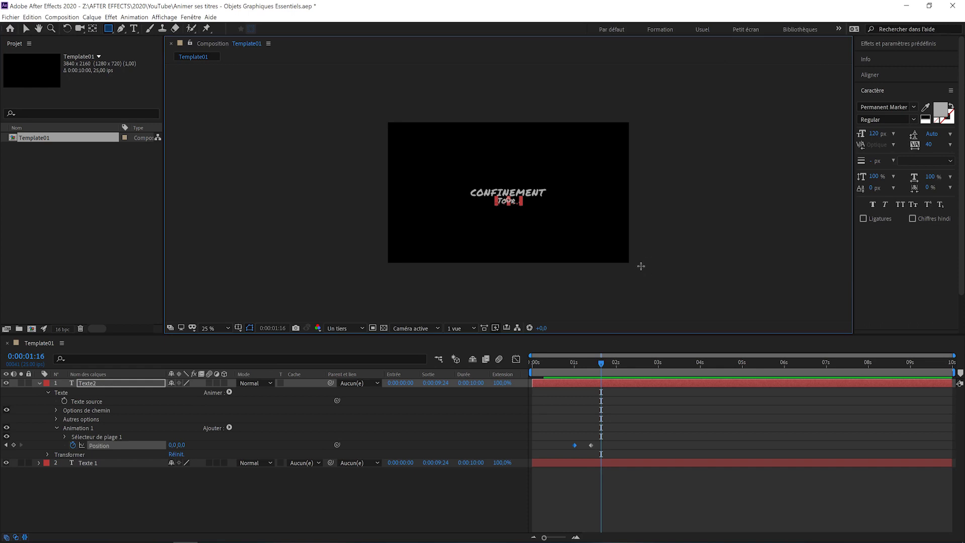
drag(637, 266, 379, 197)
drag(569, 364, 523, 366)
key(space)
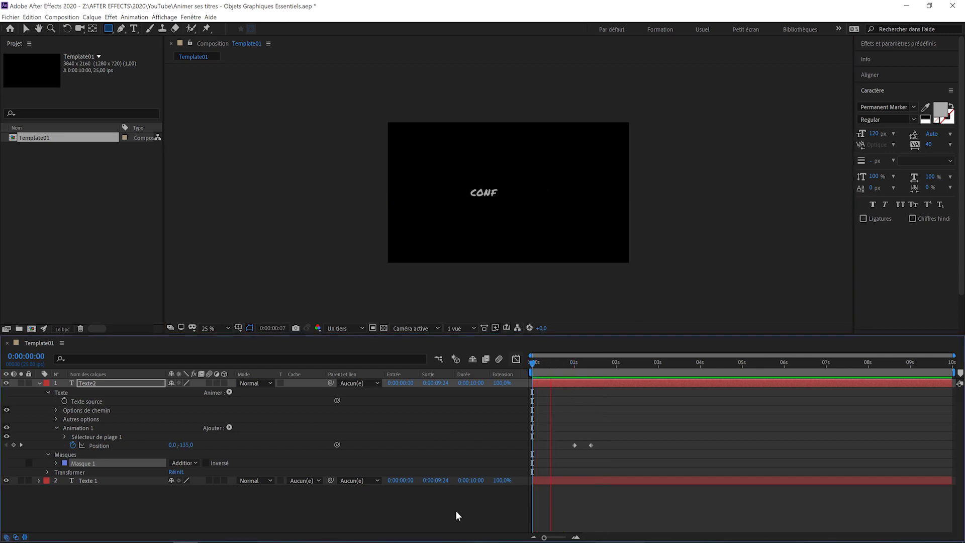
click(456, 511)
key(space)
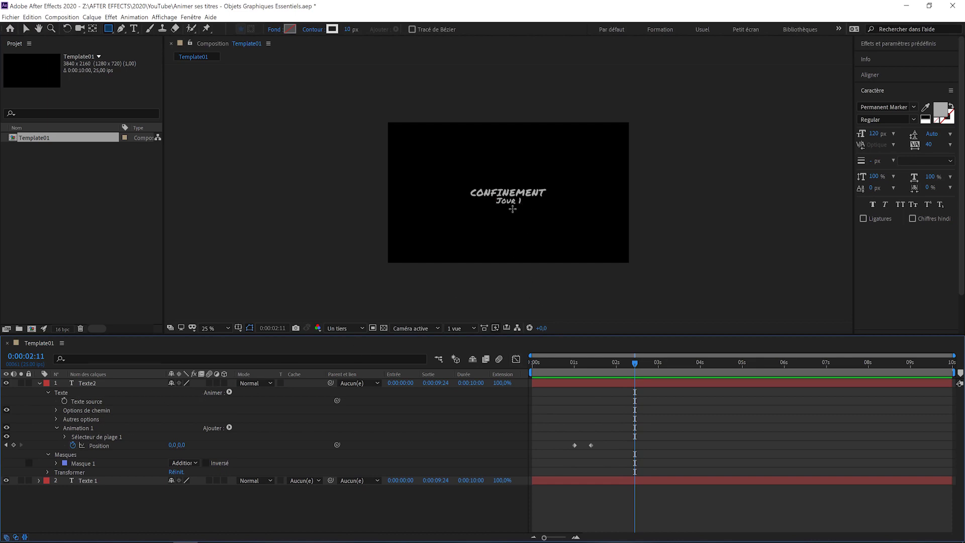
Apply Easy Ease to both animator Position keyframes of Texte2
click(56, 390)
drag(585, 447, 597, 454)
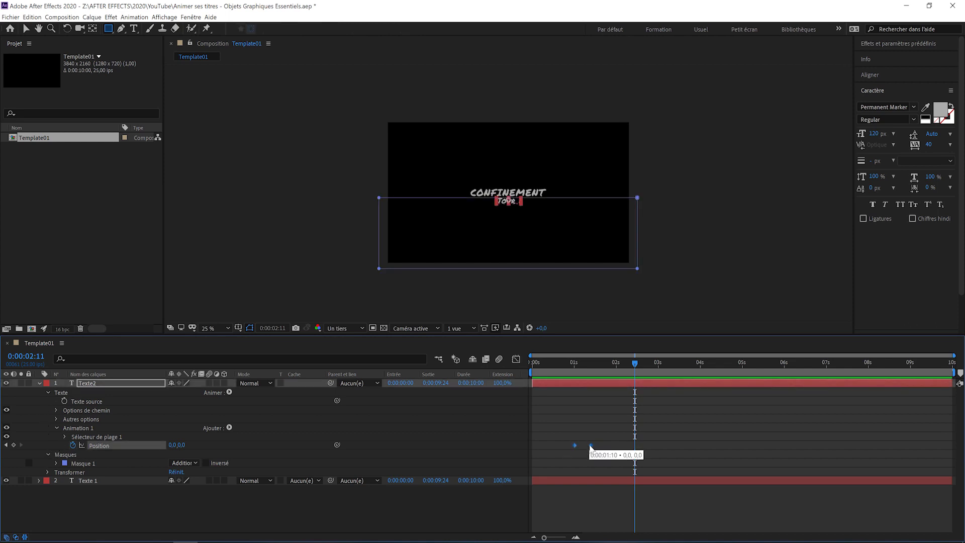
key(F9)
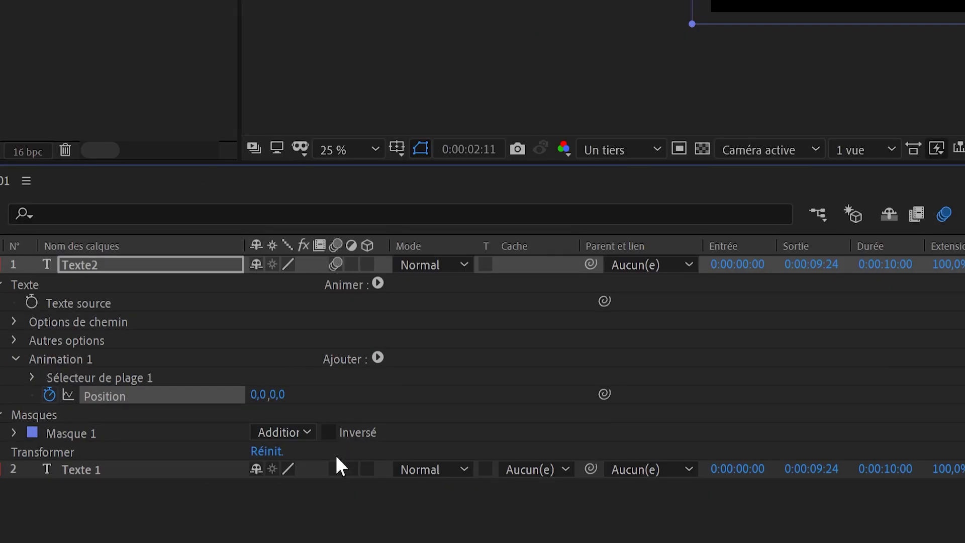
Enable motion blur for the composition and both text layers, and preview the animation from the start
click(335, 467)
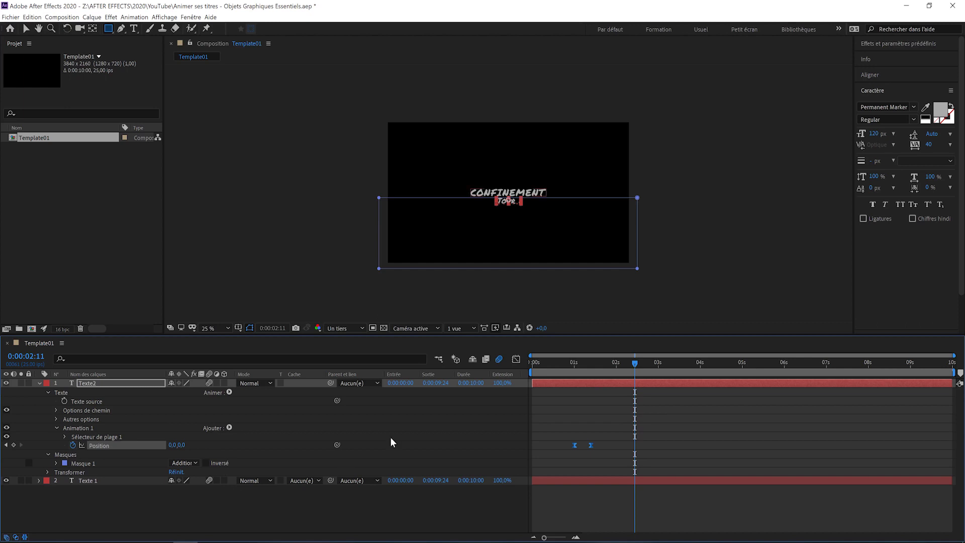
key(Home)
key(space)
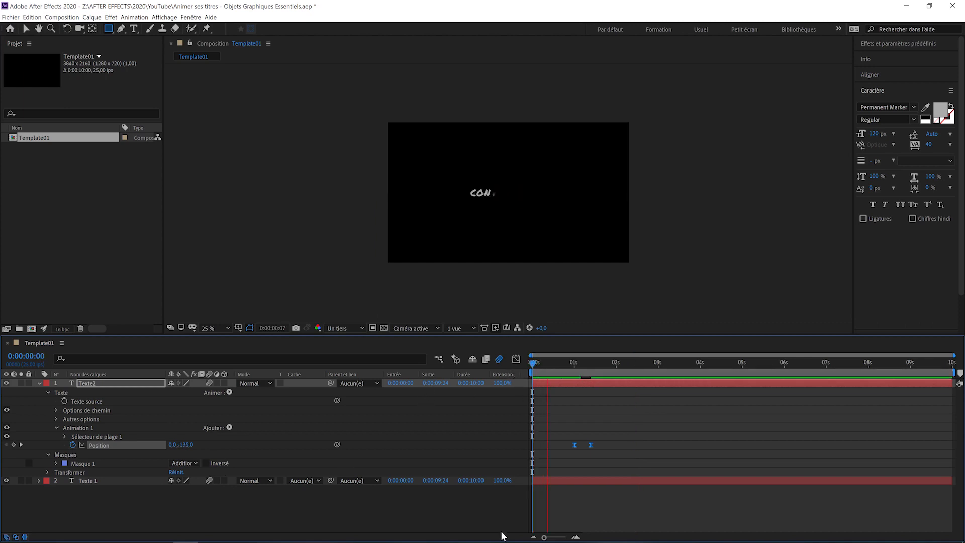
key(space)
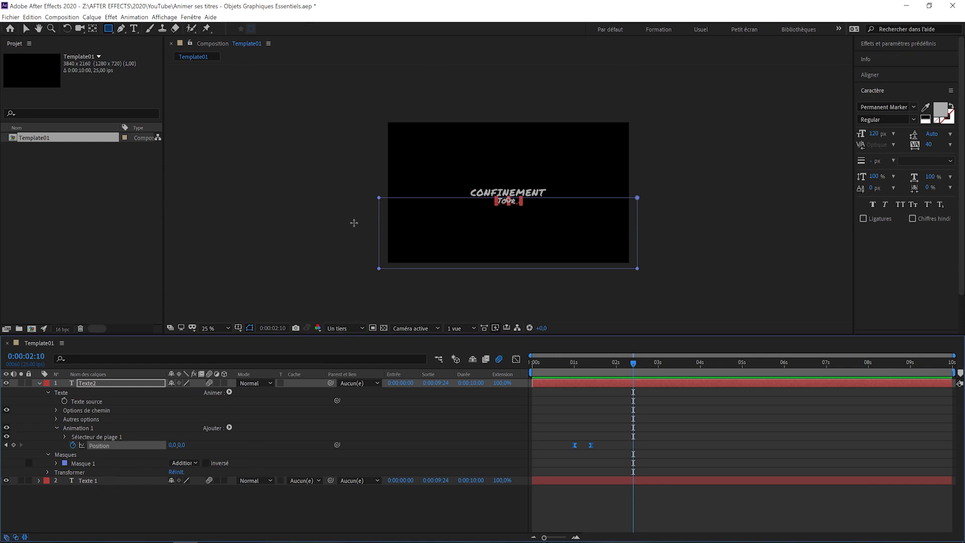
Keyframe the current layer Position of both Texte2 and Texte 1 at 0:00:05:00 and again at 0:00:04:19
click(92, 480)
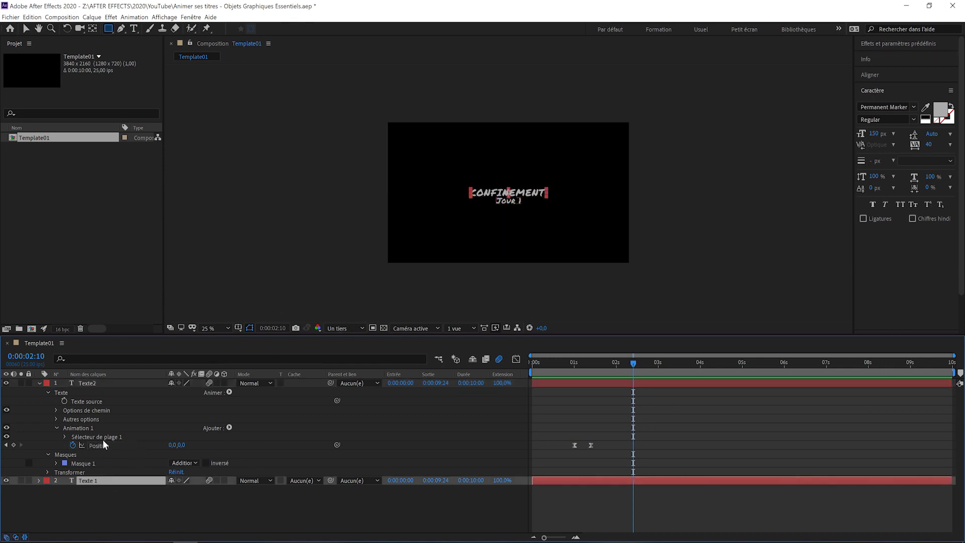
shift+click(104, 381)
key(p)
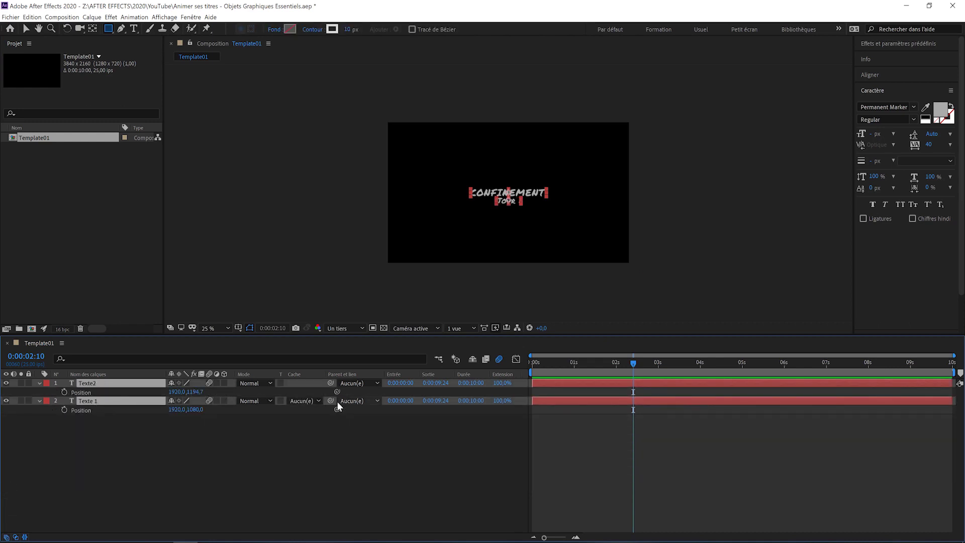
click(740, 369)
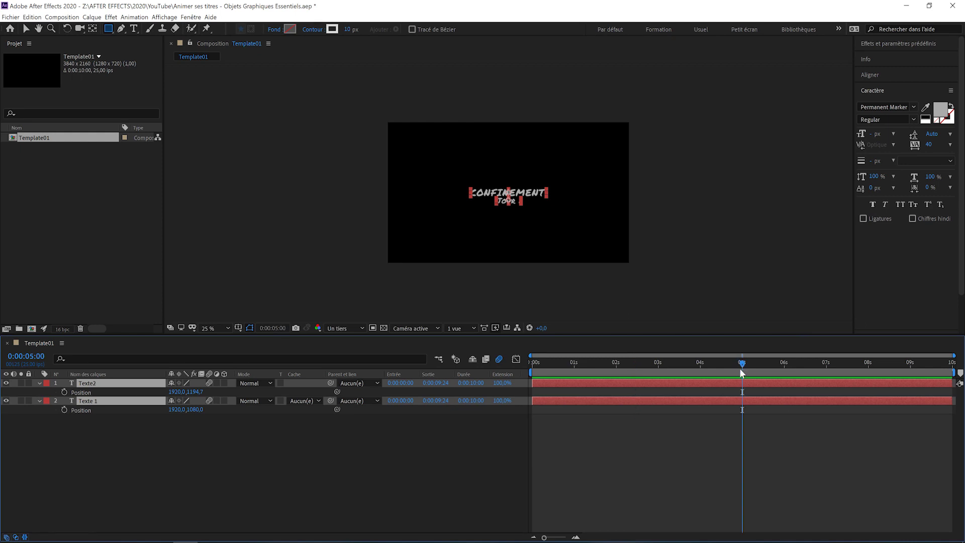
click(63, 392)
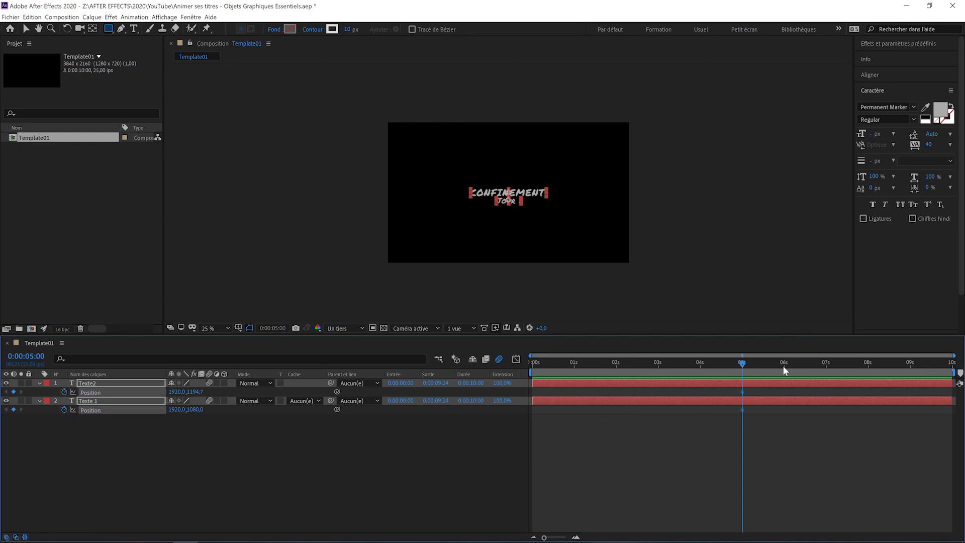
drag(742, 364, 732, 366)
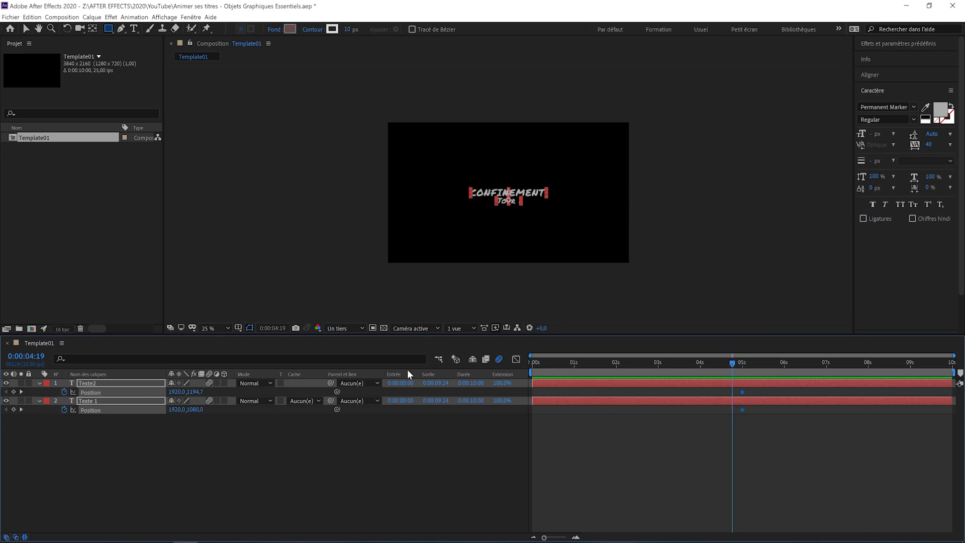
click(14, 391)
click(13, 409)
Set the horizontal Position of both text layers to 4700 at the 5-second keyframes so they exit the frame, and preview the result
key(k)
click(767, 432)
drag(742, 390, 740, 389)
drag(176, 392, 318, 397)
drag(733, 362, 511, 359)
key(space)
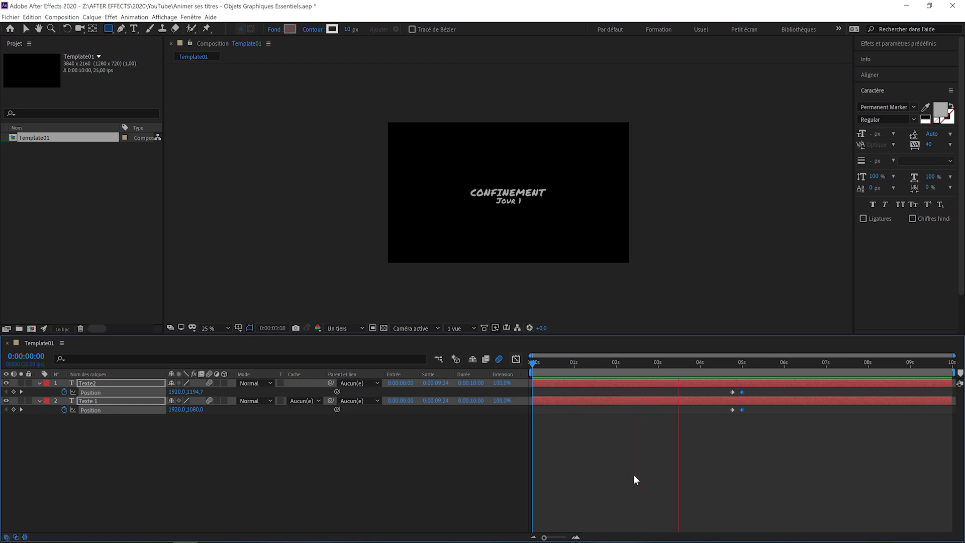
key(space)
click(191, 484)
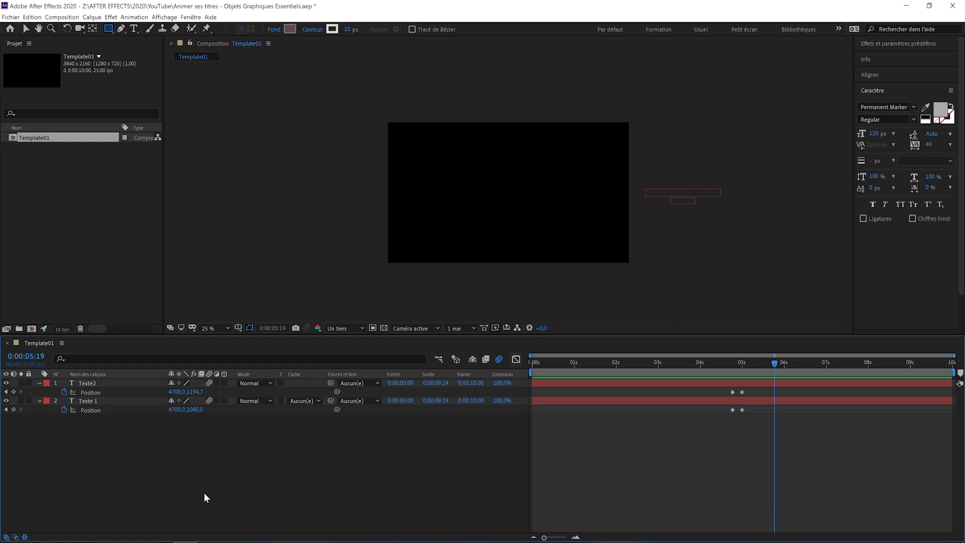
Create a null object layer and rename it "Général"
right_click(184, 431)
mouse_move(201, 437)
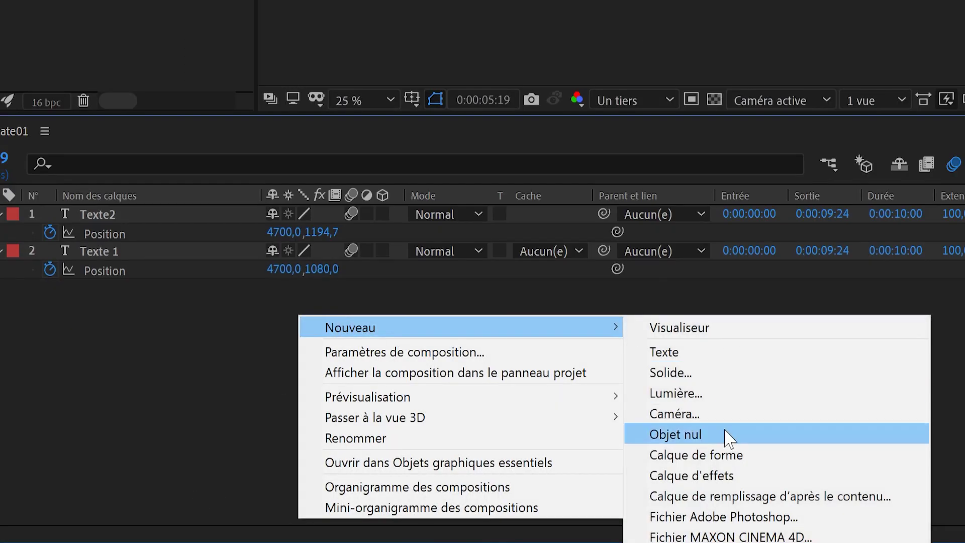
click(727, 436)
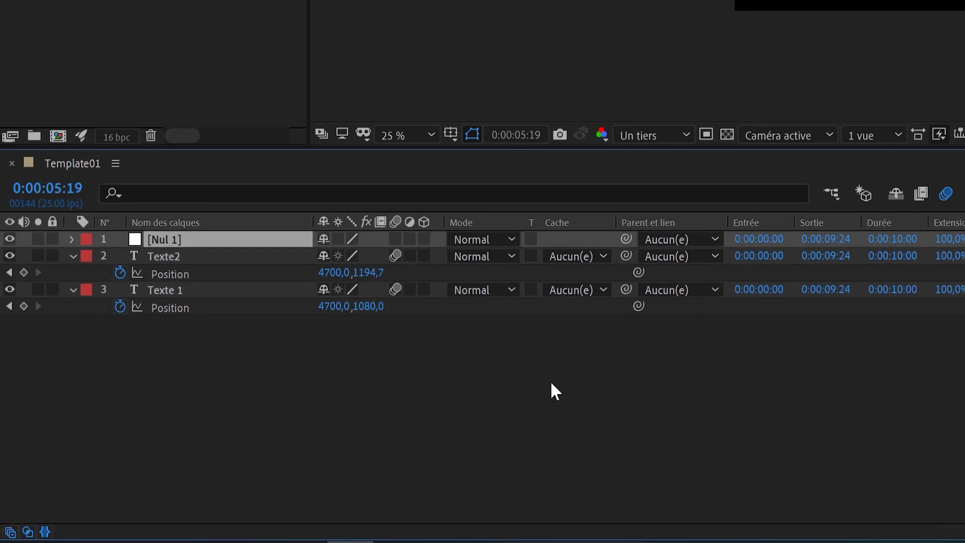
key(Return)
text(Généraml)
key(BackSpace)
key(BackSpace)
text(l)
key(Return)
Parent the Texte2 and Texte 1 layers to the Général null and deselect them
click(206, 260)
ctrl+click(192, 290)
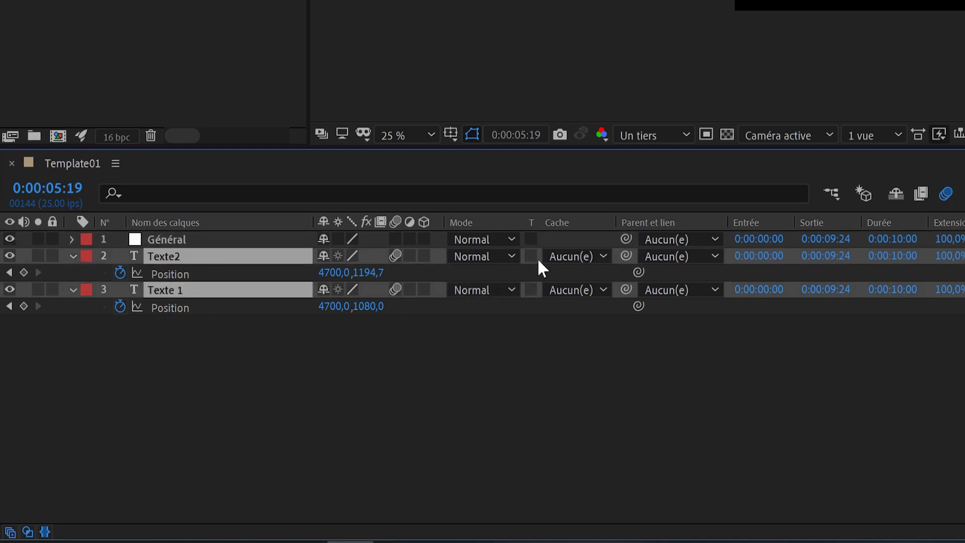
drag(626, 255, 228, 237)
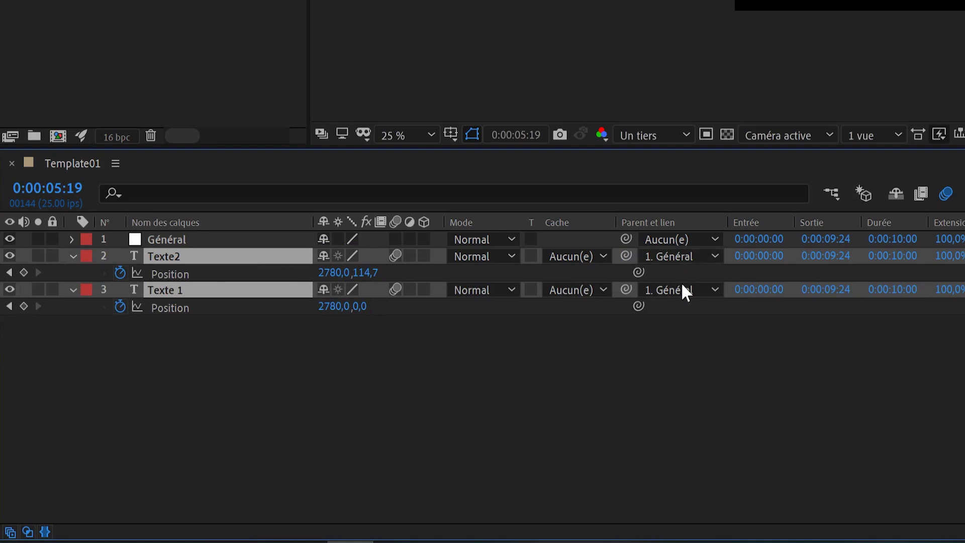
click(680, 409)
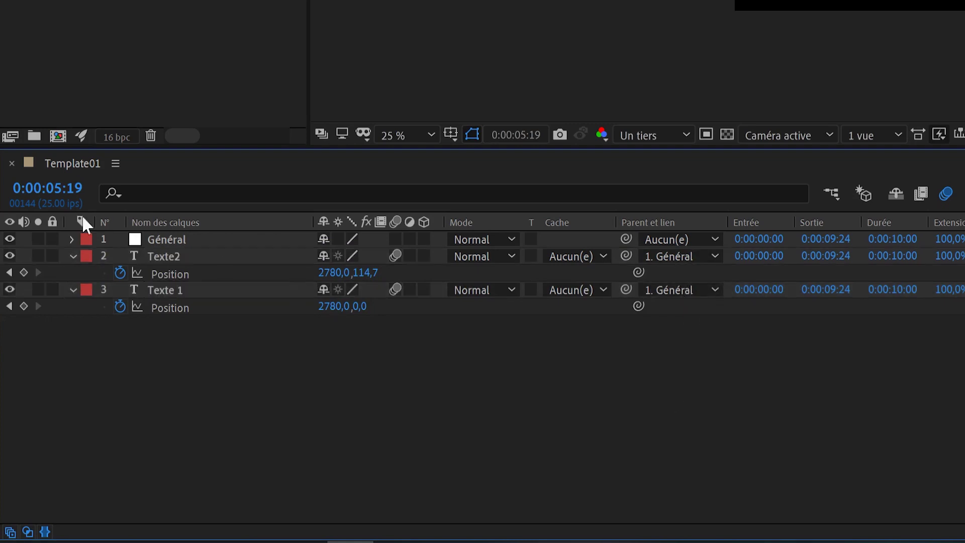
Collapse the layers' displayed properties and play the composition from the start
key(u)
drag(545, 371, 515, 372)
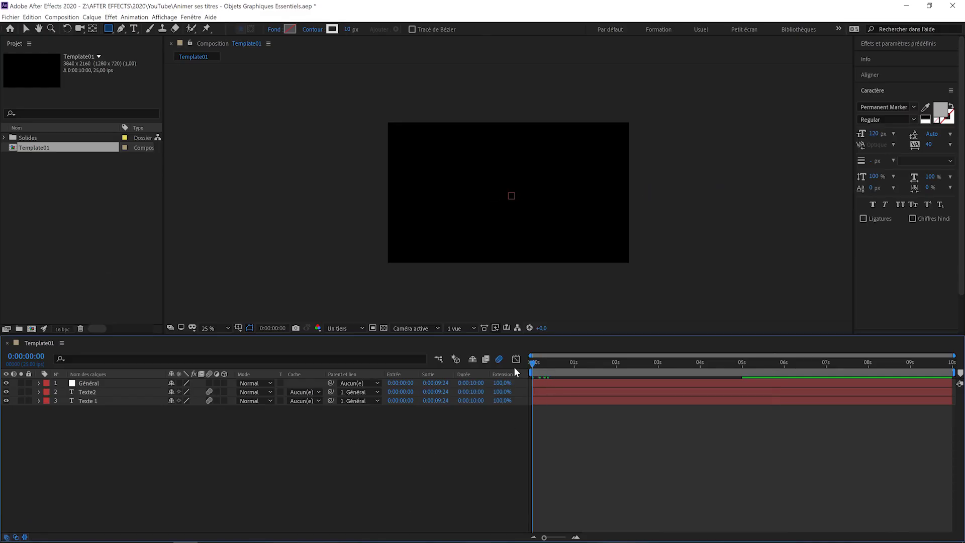
key(space)
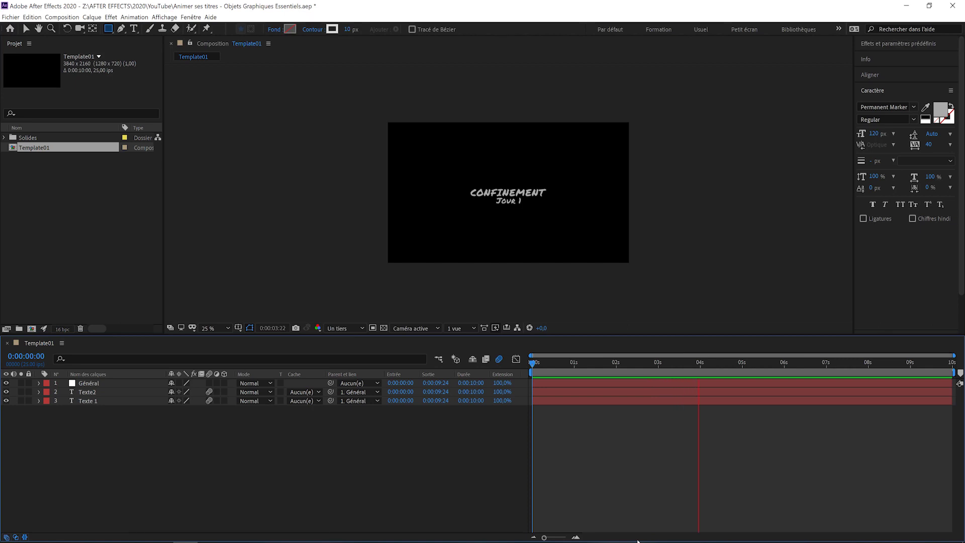
Stop the preview and display the Objets graphiques essentiels panel
key(space)
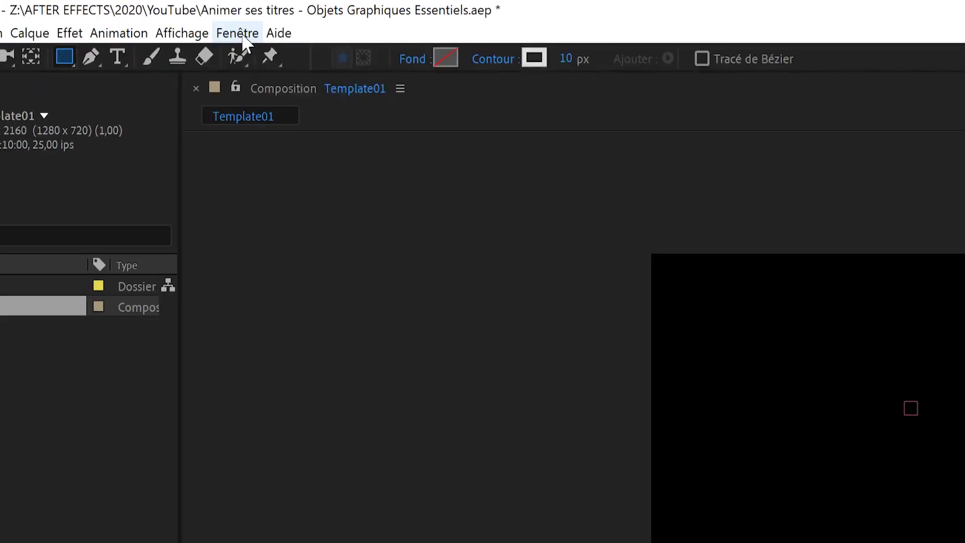
click(192, 18)
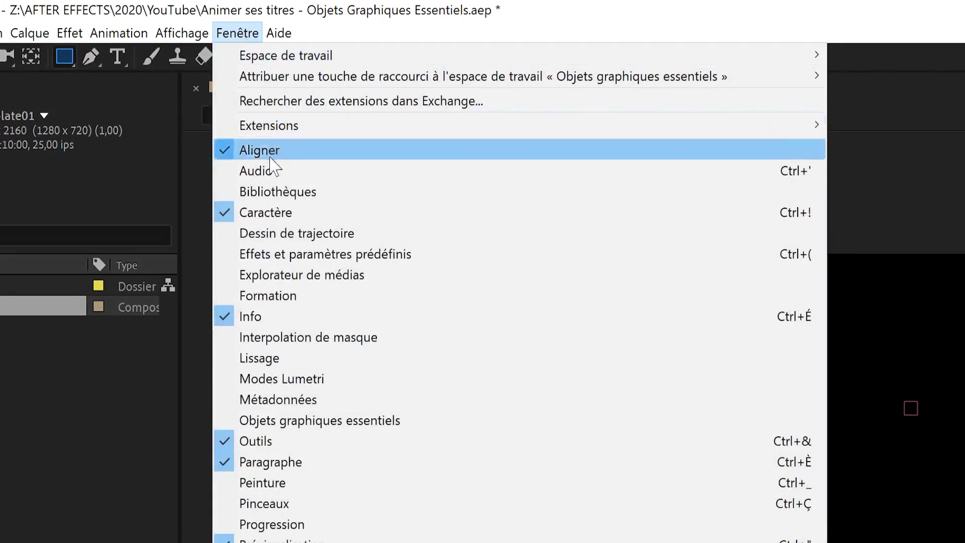
click(274, 422)
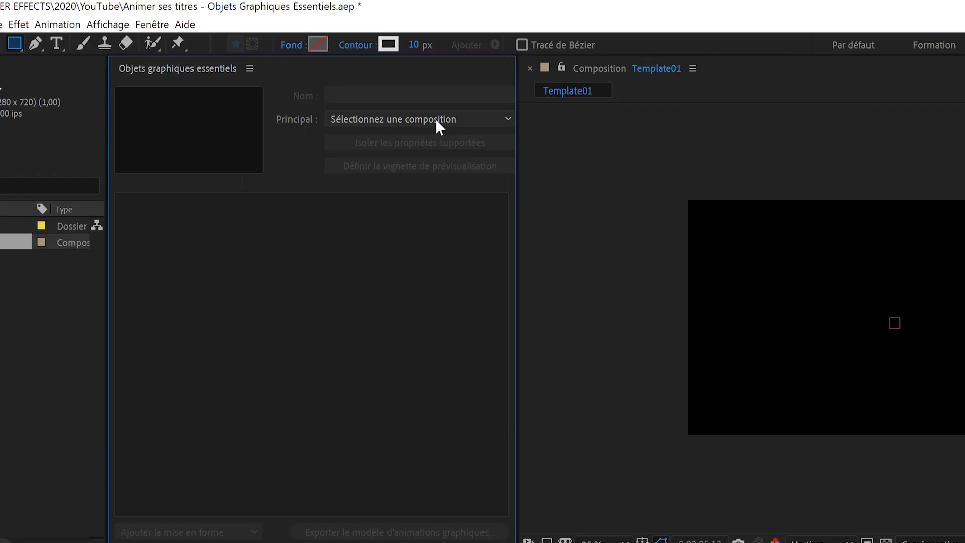
Set Template01 as the principal composition of the graphics template and name the template Template01
click(350, 74)
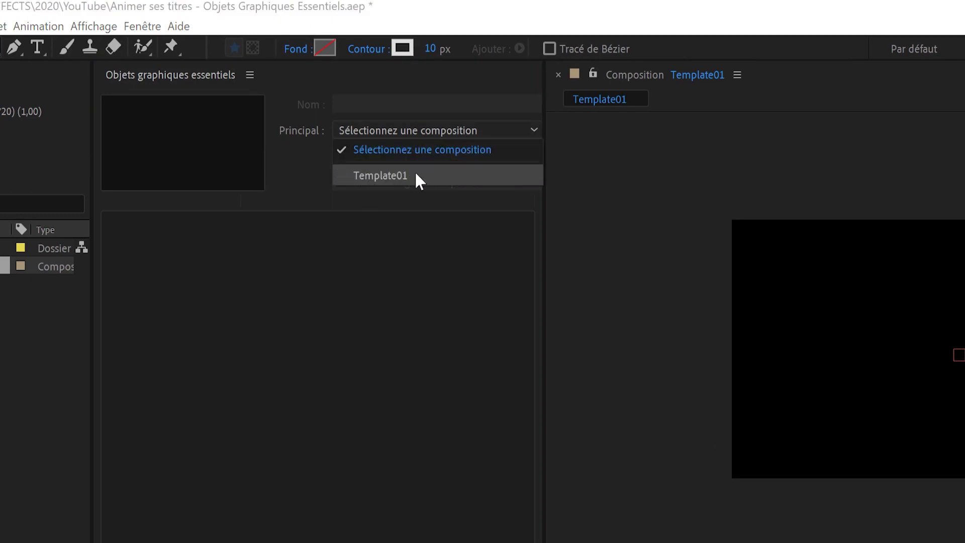
click(427, 176)
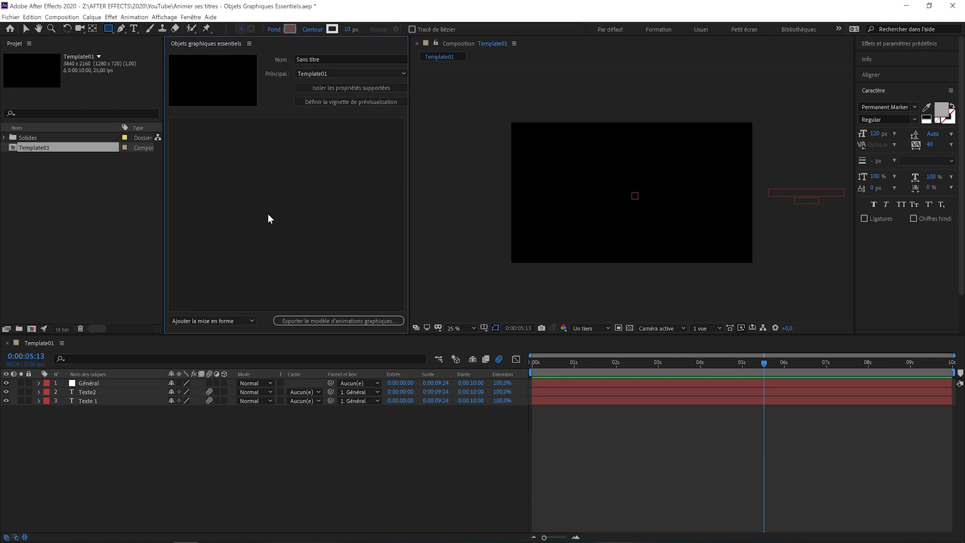
click(307, 59)
text(Template)
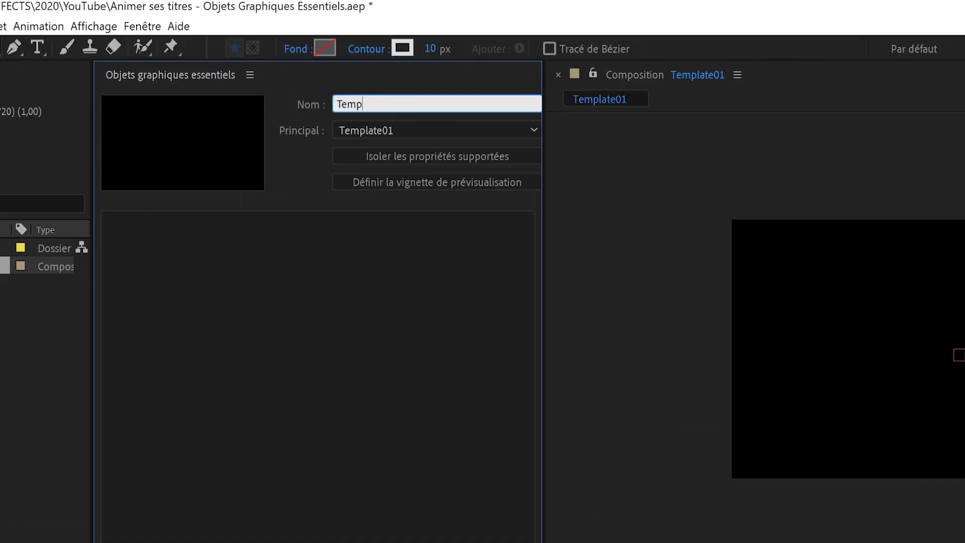
text(01)
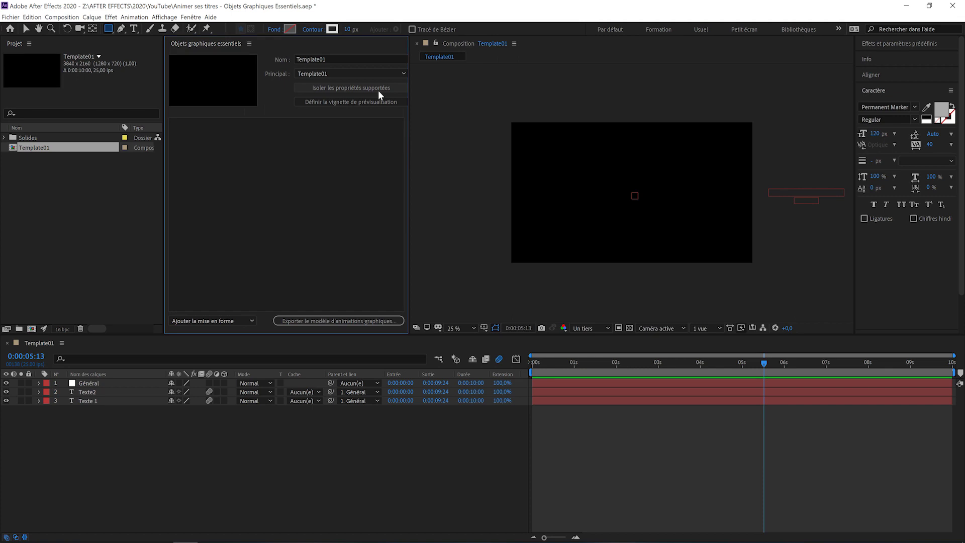
Isolate the supported properties and add the Texte2 layer's Texte source property to the graphics template
click(351, 89)
scroll(114, 388, down, 10)
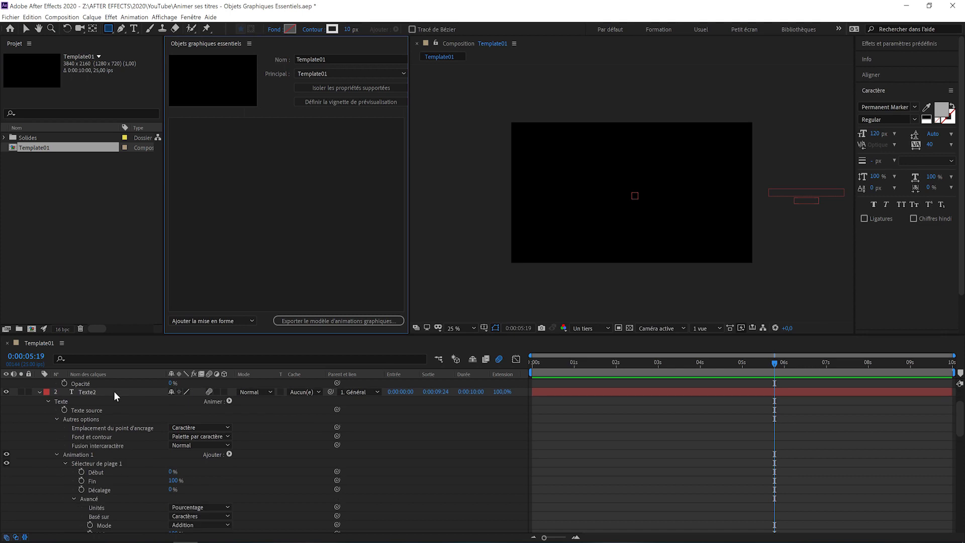
scroll(120, 415, down, 6)
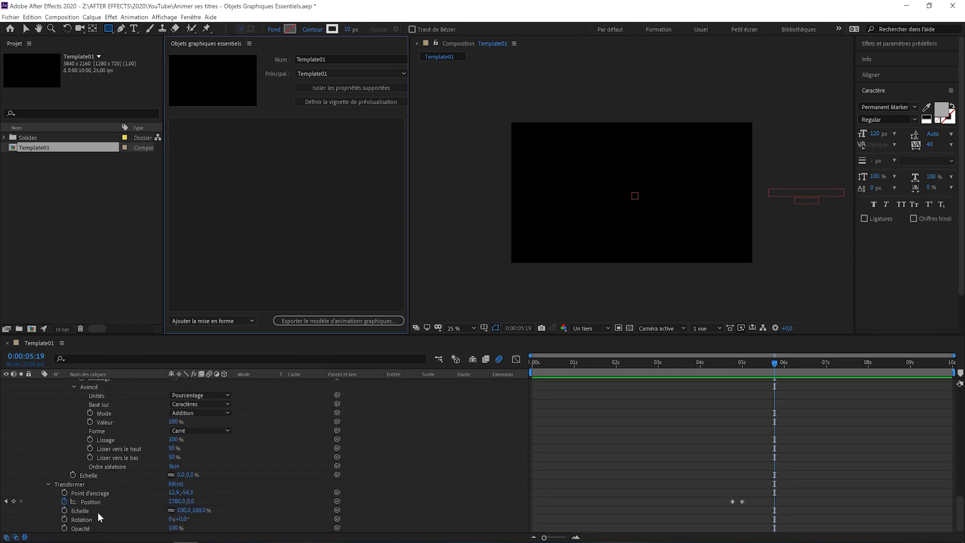
scroll(119, 447, up, 15)
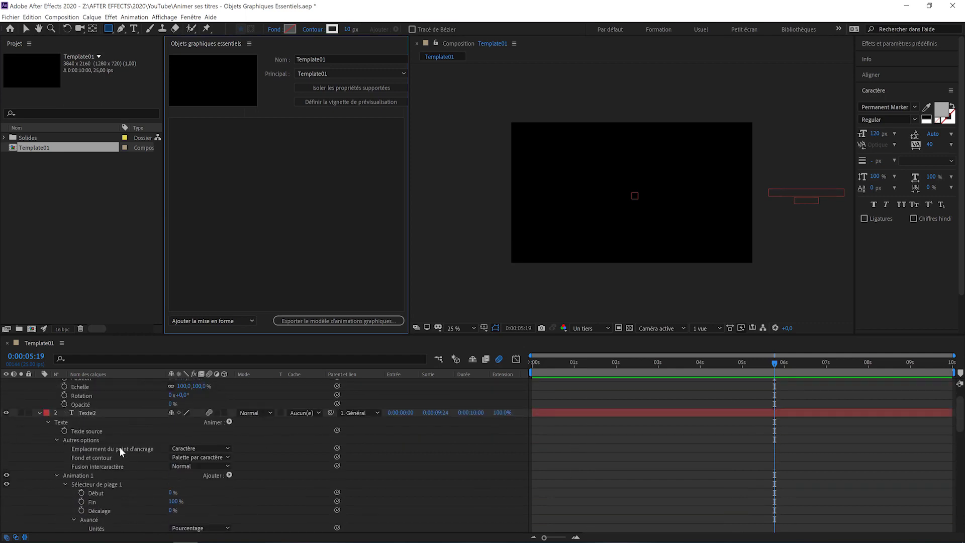
scroll(119, 446, up, 1)
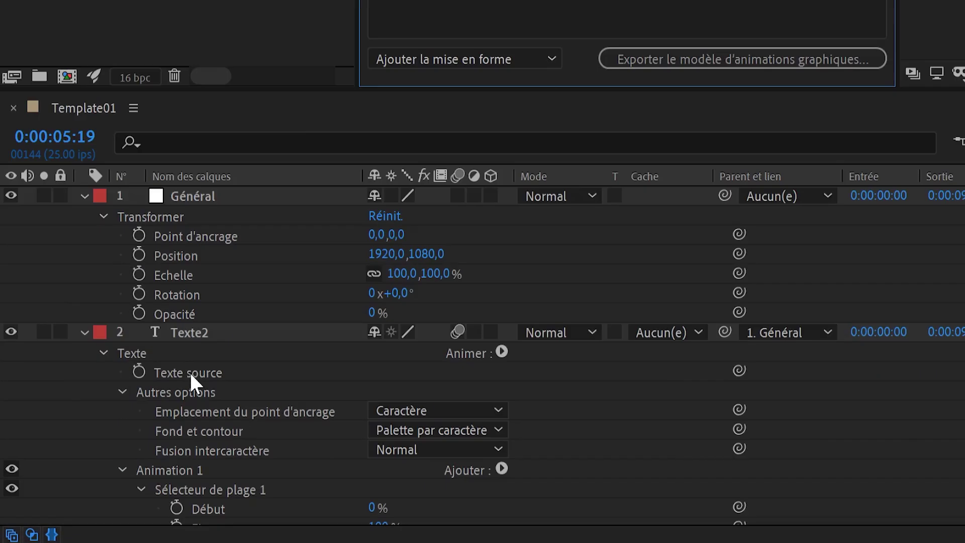
drag(91, 462, 231, 212)
drag(400, 81, 398, 84)
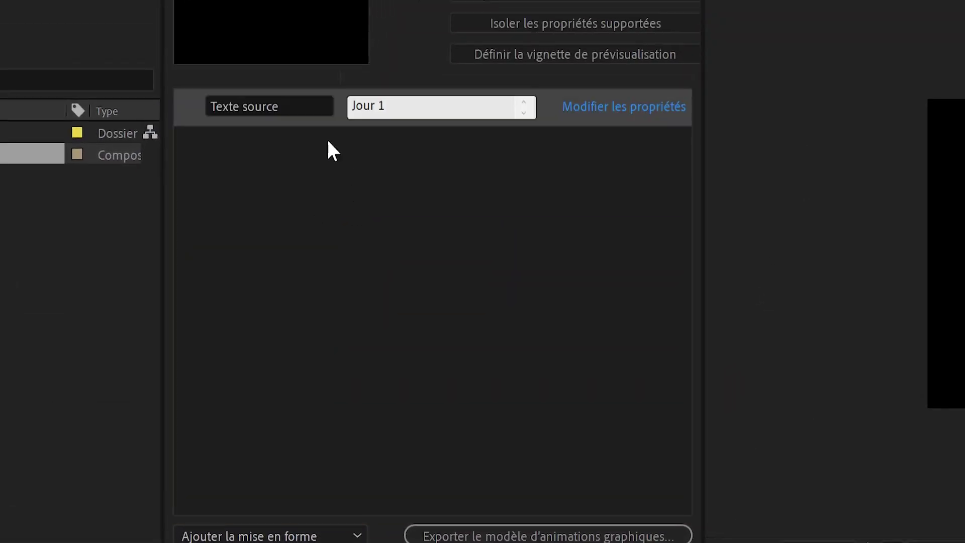
Move the playhead to 0:00:02:07 and rename the template's Texte source control to Texte 2
click(306, 106)
drag(307, 107, 243, 108)
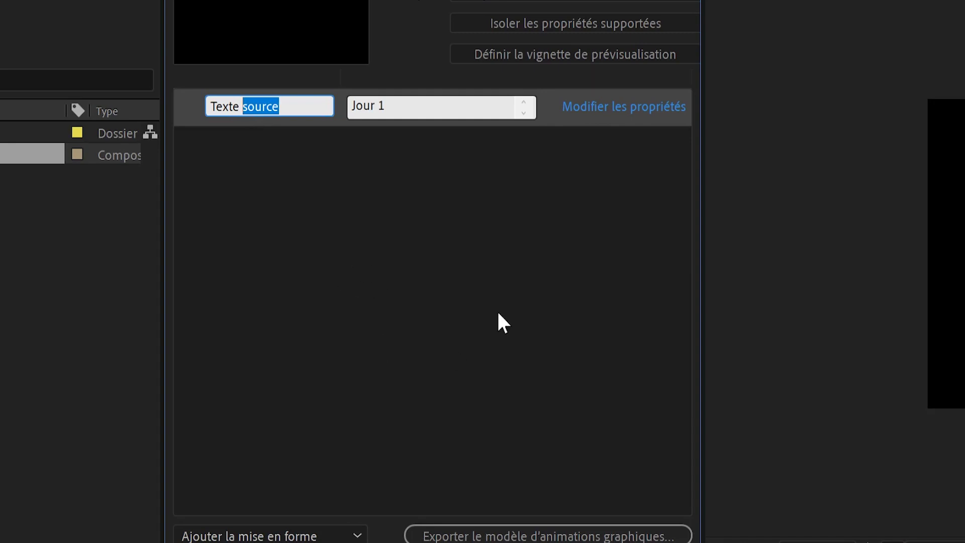
click(335, 200)
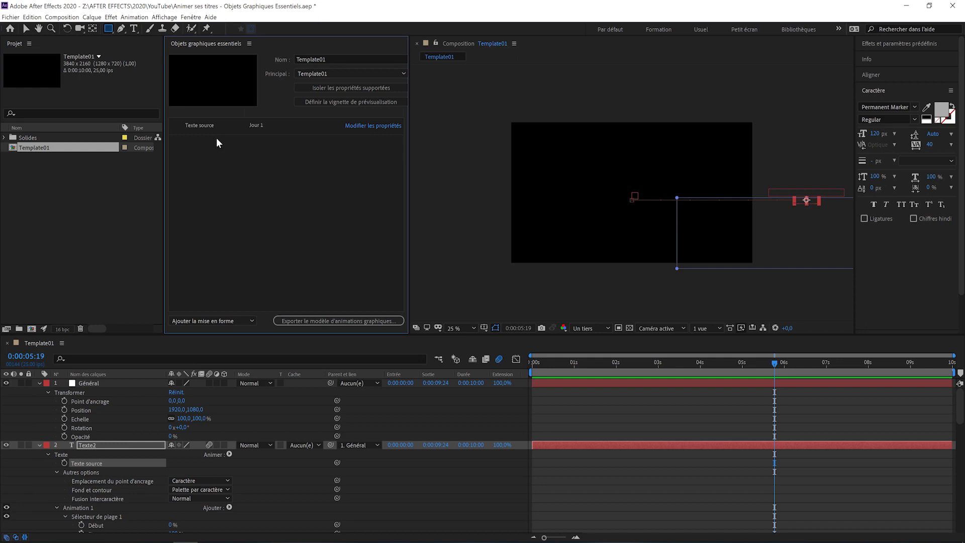
click(223, 125)
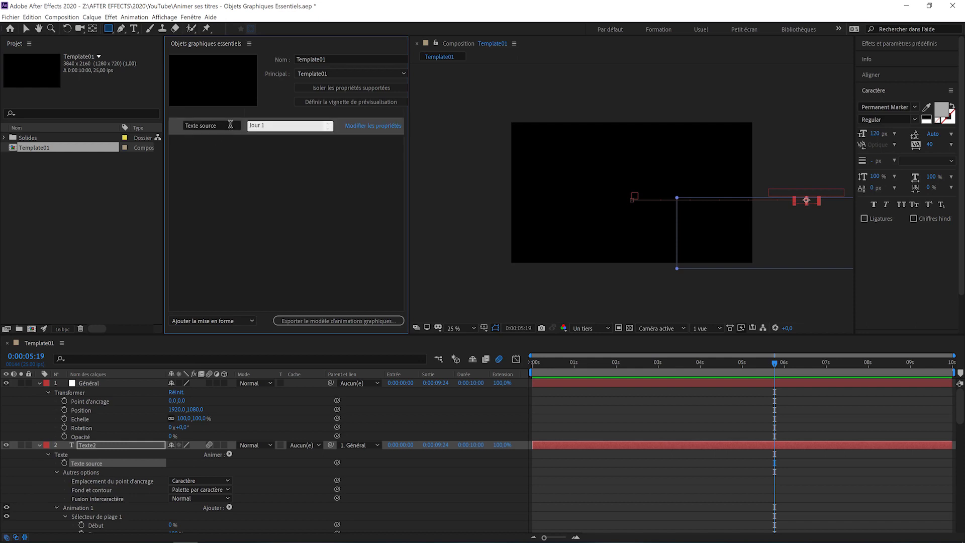
click(627, 362)
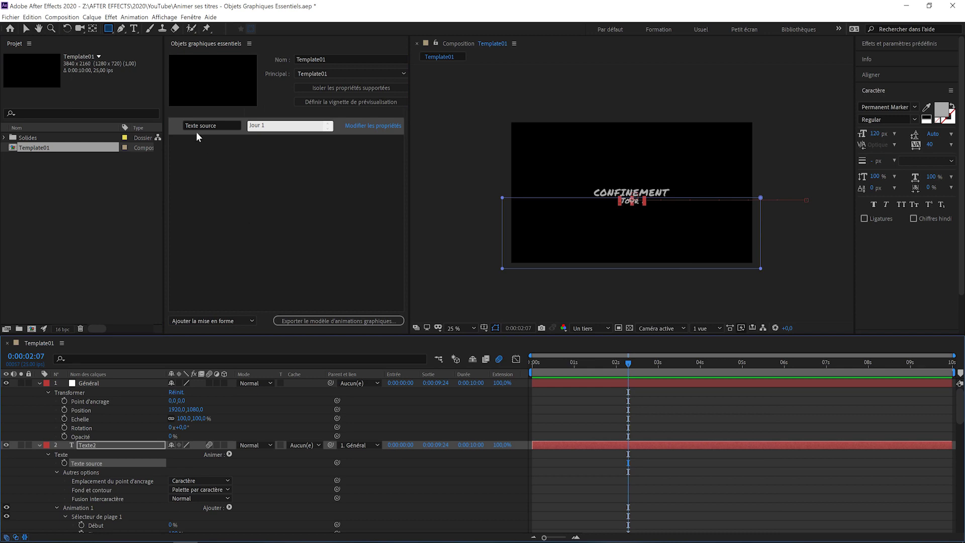
click(217, 126)
double_click(215, 126)
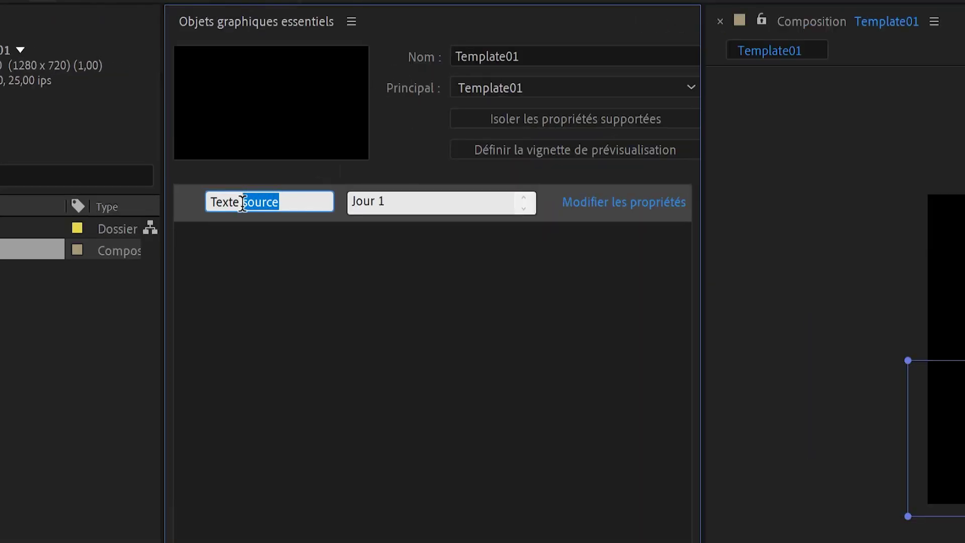
text(2)
Enable custom font selection, font size adjustment and faux styles for the Texte 2 control
click(324, 349)
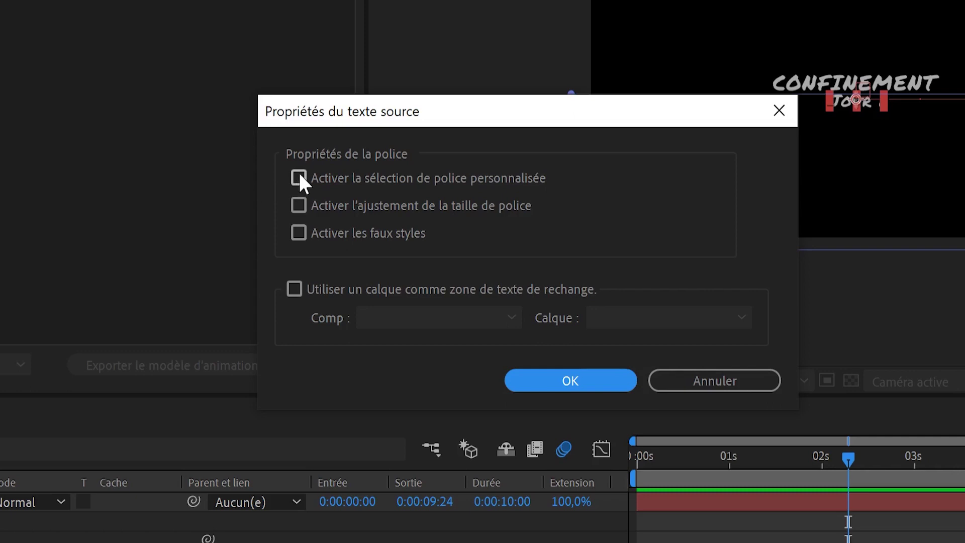
click(299, 177)
click(298, 232)
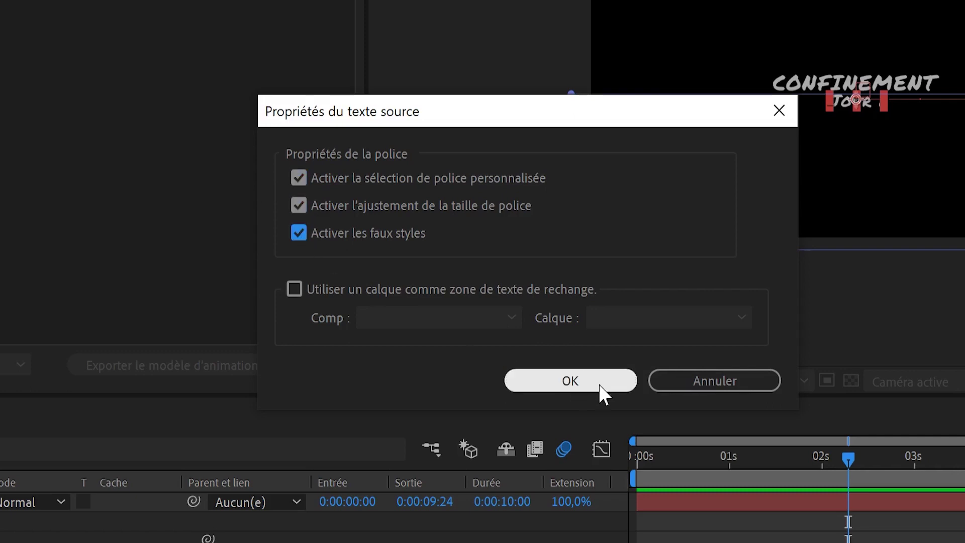
click(567, 382)
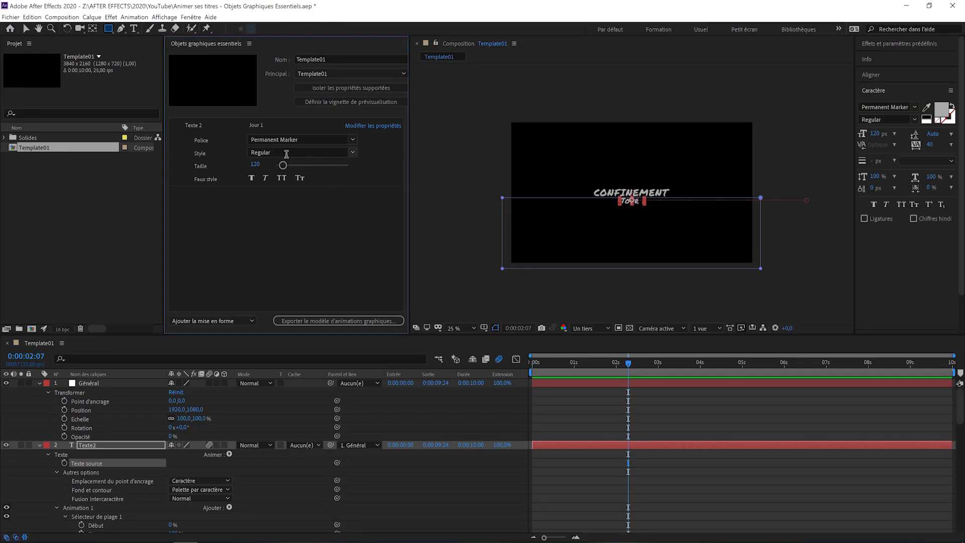
Try out the Texte 2 control's size slider and font list, and undo the size change
drag(284, 164, 296, 163)
click(283, 165)
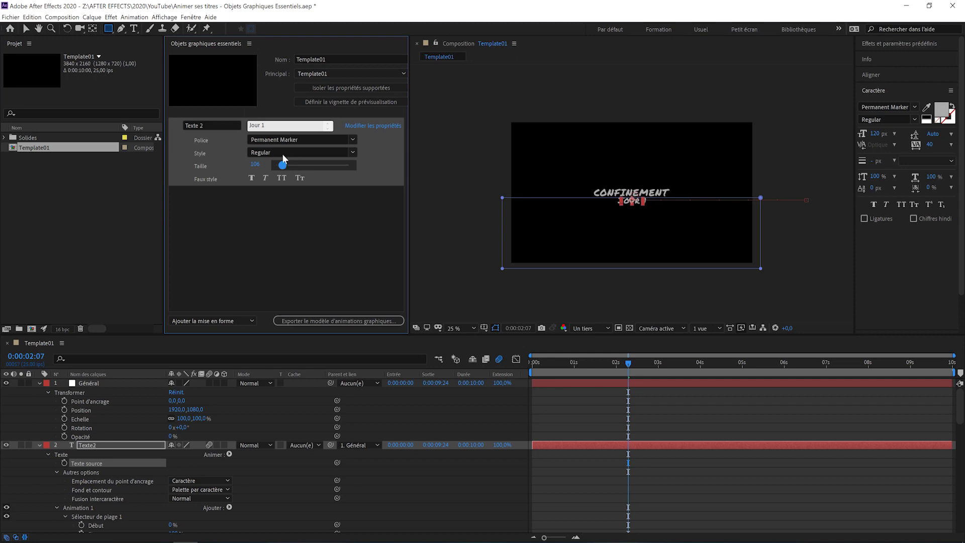
click(353, 139)
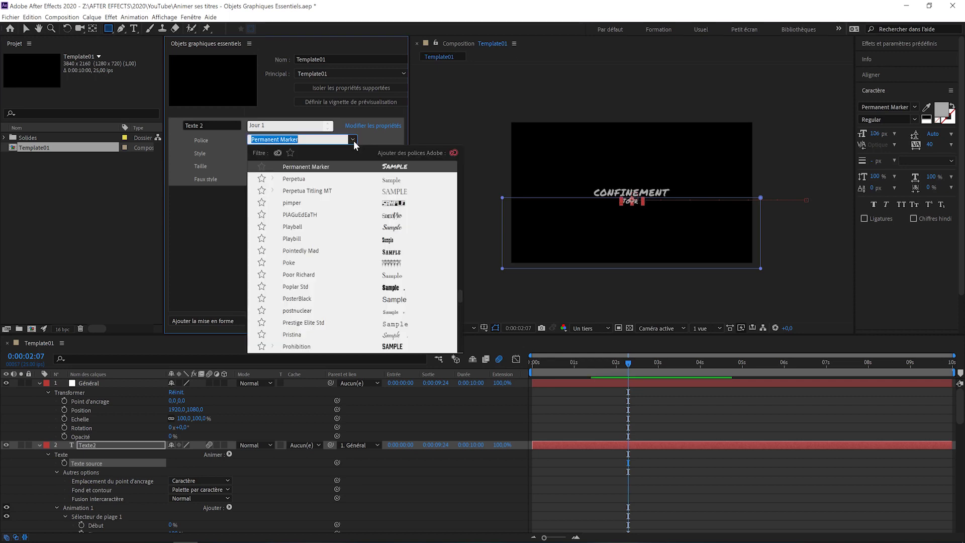
key(Escape)
click(383, 255)
key(ctrl+z)
Add an RVB fill colour animator to the Texte2 layer and add its Couleur du fond property to the graphics template
scroll(135, 406, down, 2)
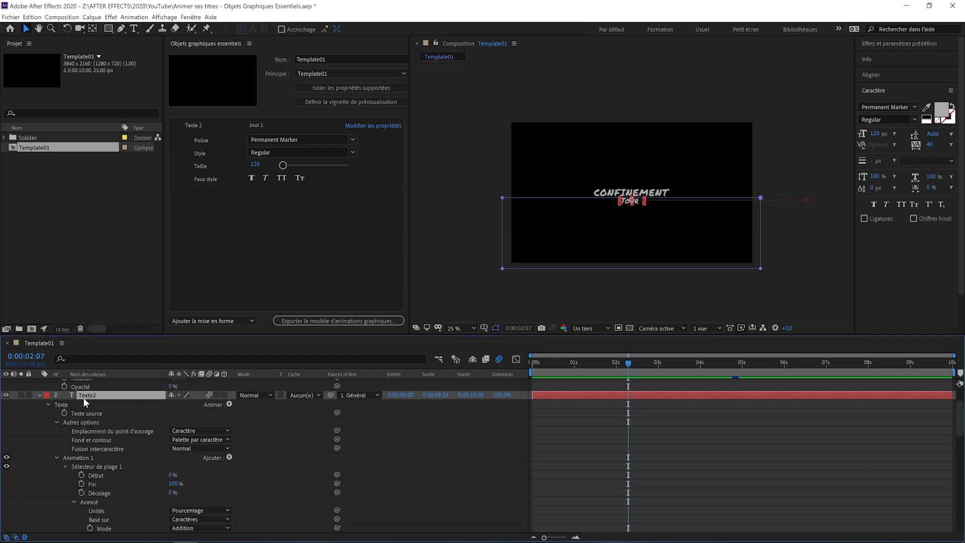
scroll(95, 431, down, 6)
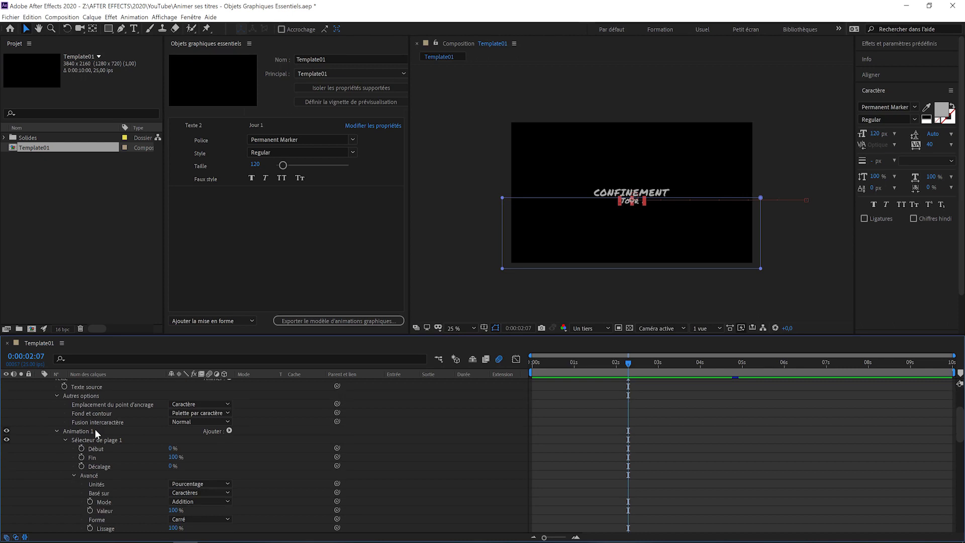
scroll(96, 435, down, 4)
scroll(95, 473, up, 10)
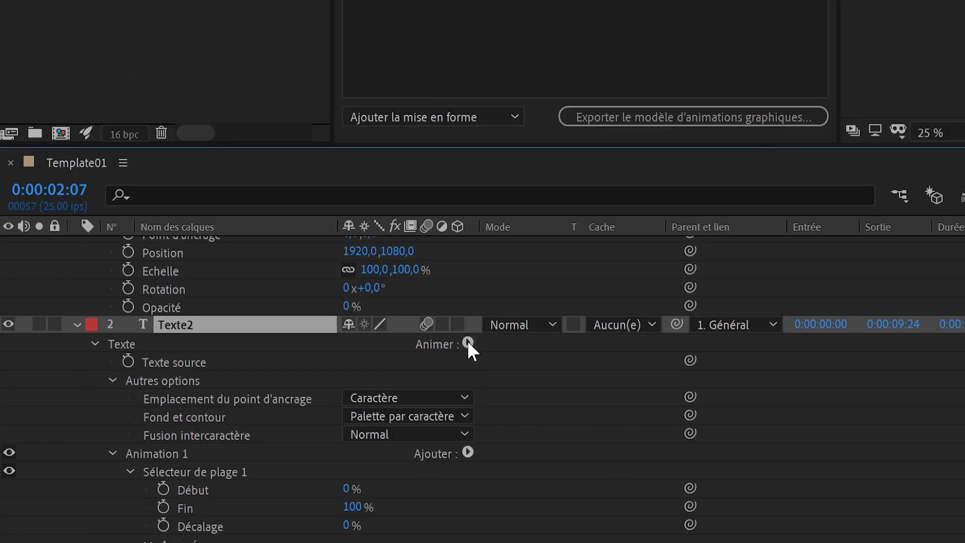
click(468, 343)
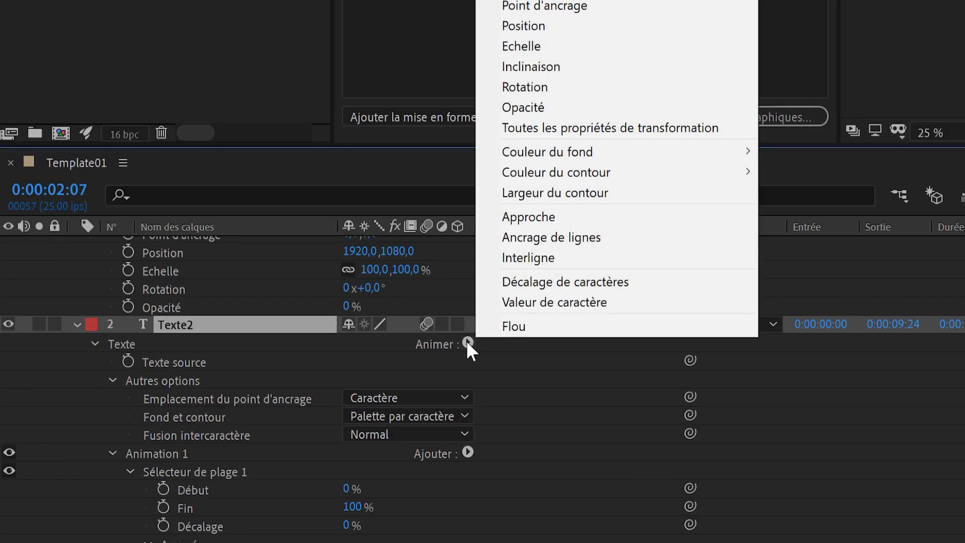
mouse_move(572, 160)
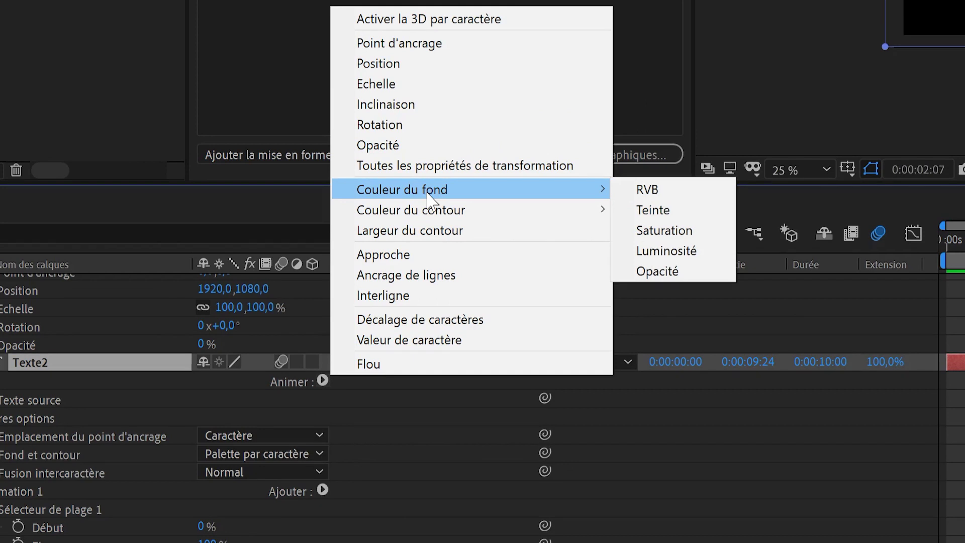
click(665, 190)
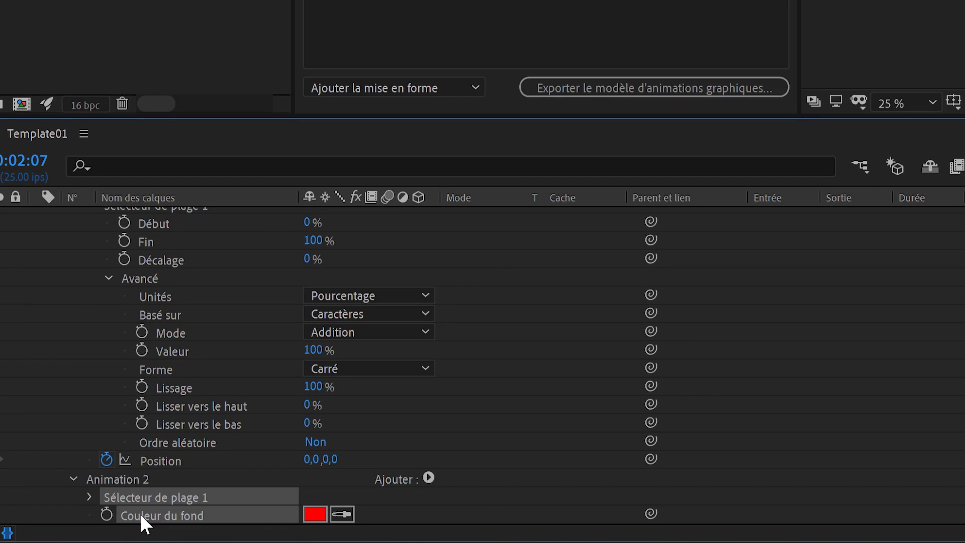
drag(128, 518, 350, 398)
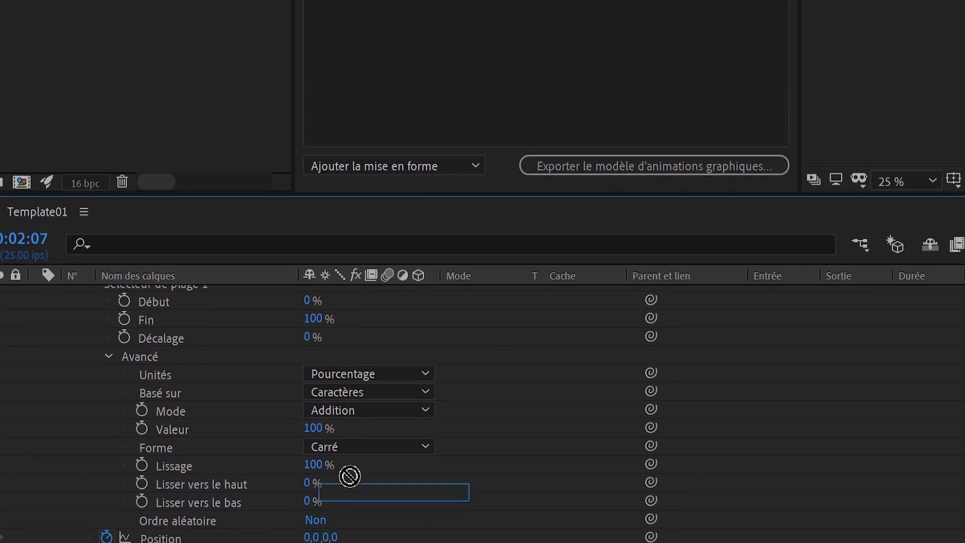
drag(350, 475, 401, 452)
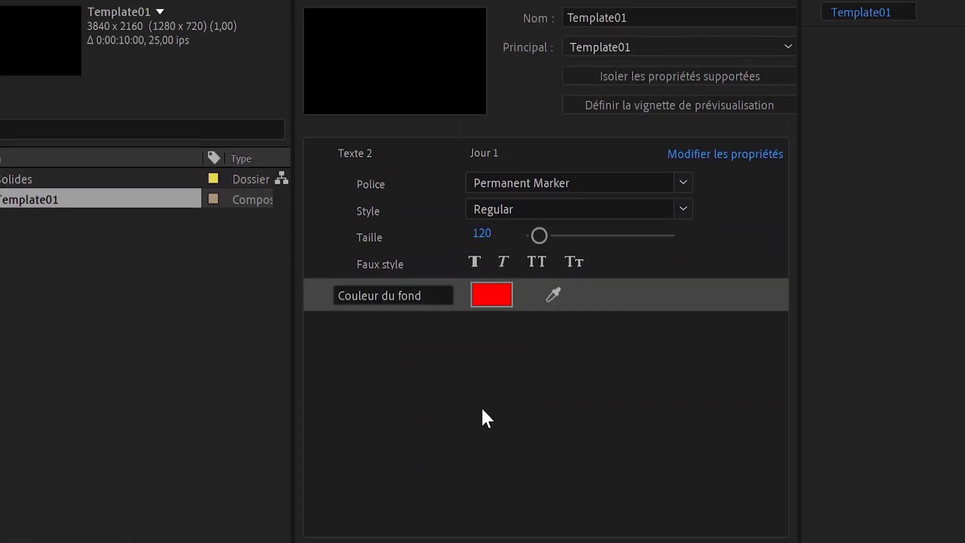
Try the colour C77D7D for the template's Couleur du fond control
click(491, 296)
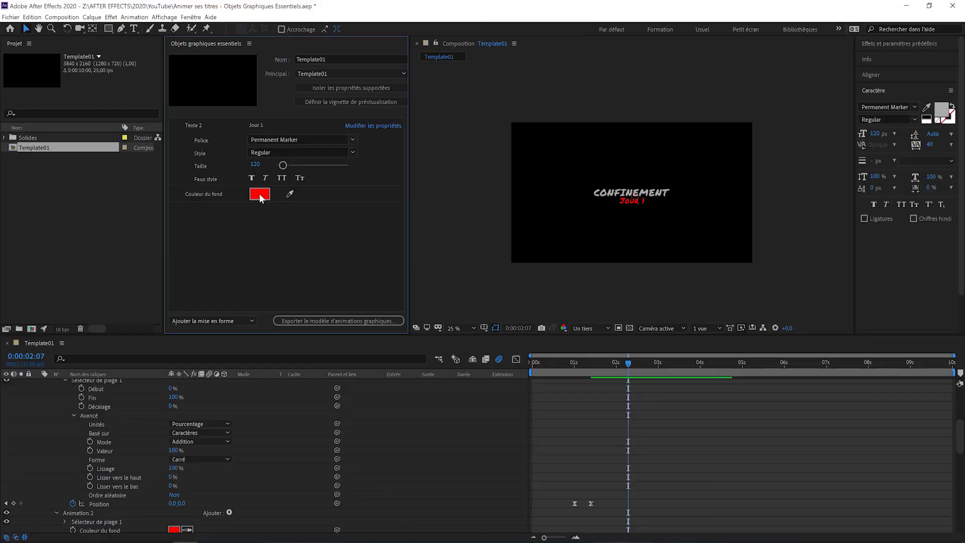
click(244, 156)
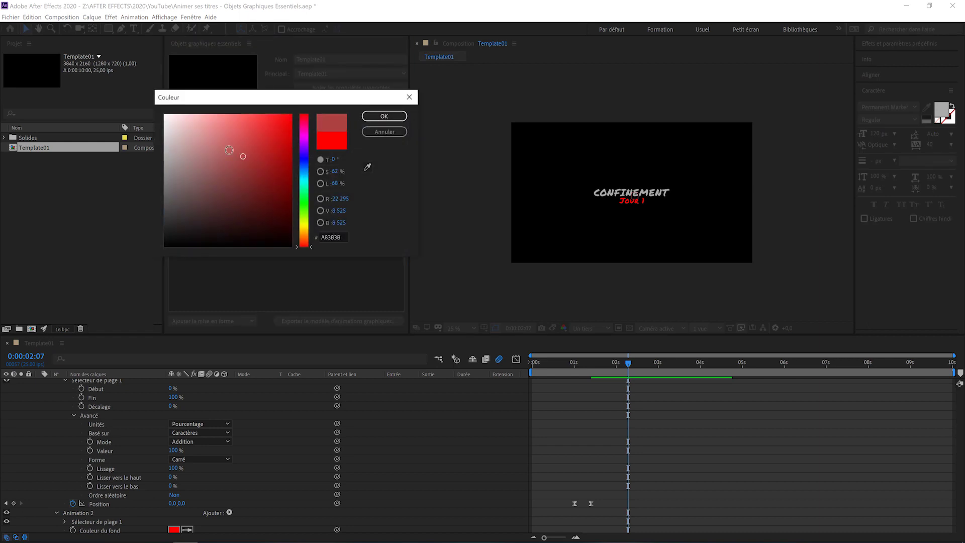
click(229, 150)
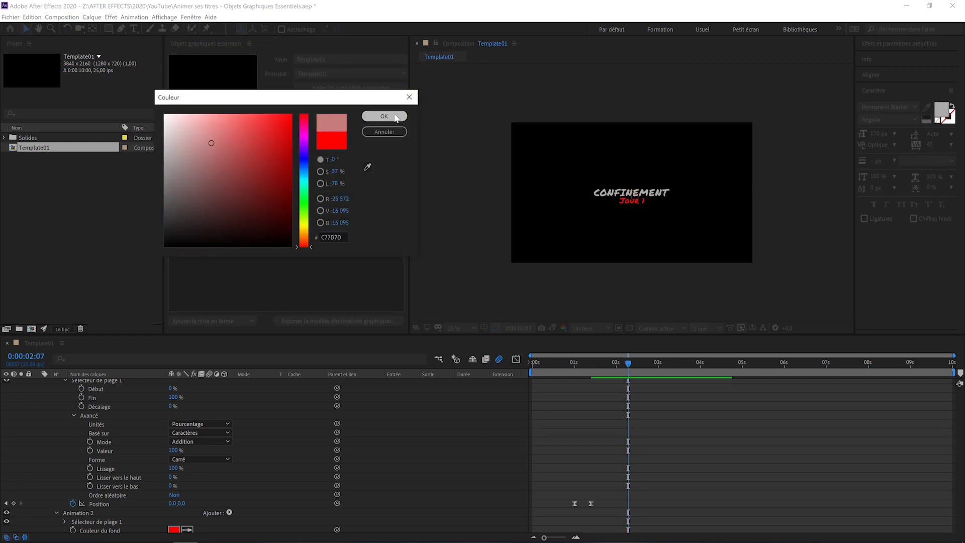
click(384, 116)
Set the template's Couleur du fond control to the light grey DDDDDD
click(260, 195)
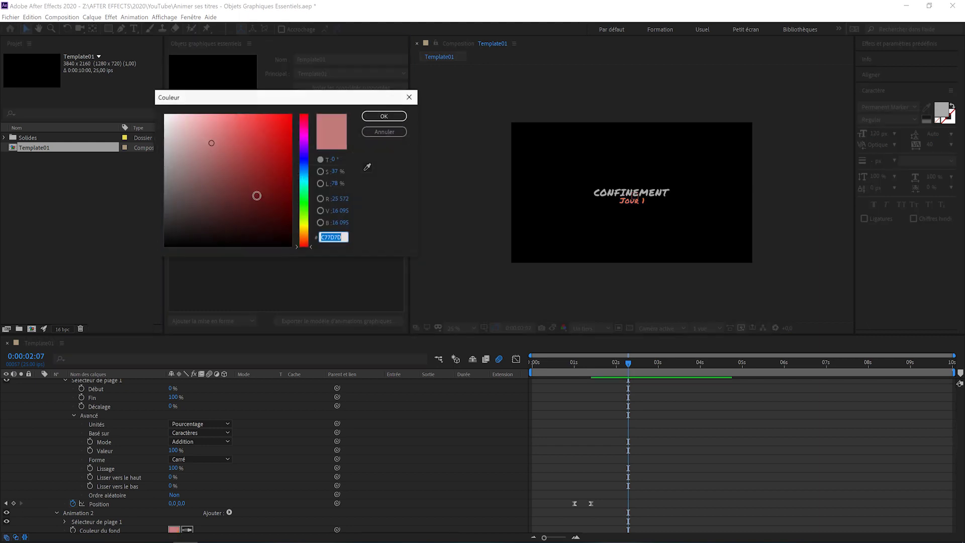
text(DDDDDD)
key(Return)
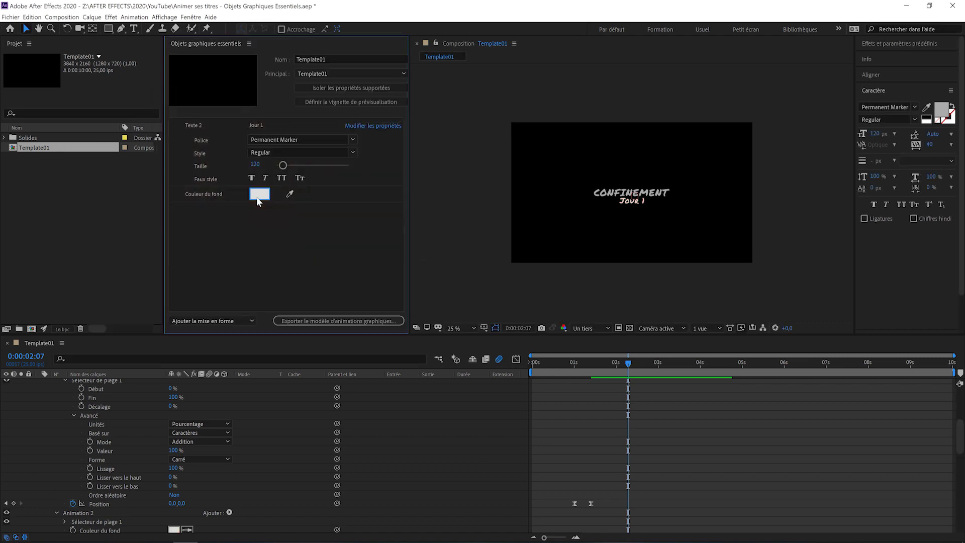
Rename the template's Couleur du fond control as Couleur texte 2
click(206, 196)
click(206, 194)
drag(227, 195, 207, 194)
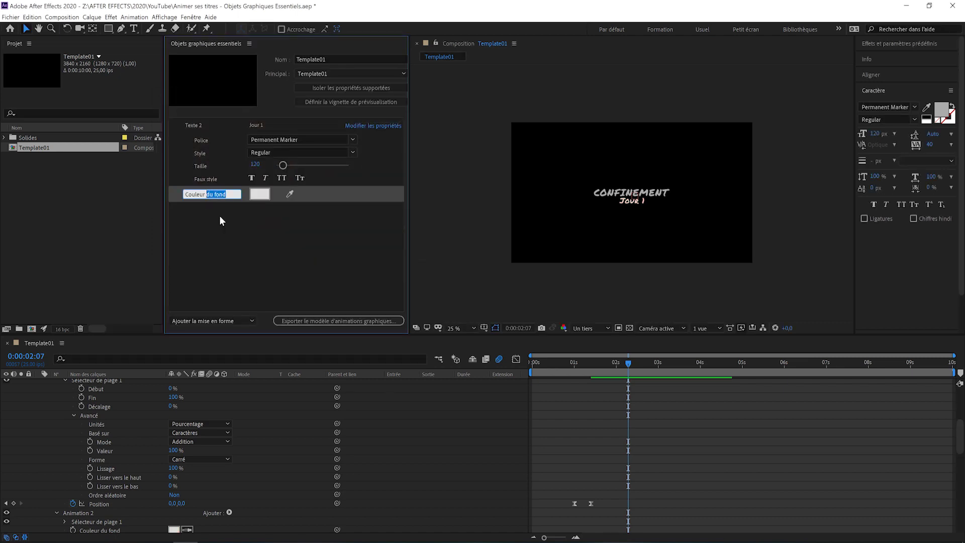
text(texte 2)
click(231, 249)
Add the Texte2 layer's Echelle and Opacité transform properties to the graphics template
scroll(113, 461, down, 3)
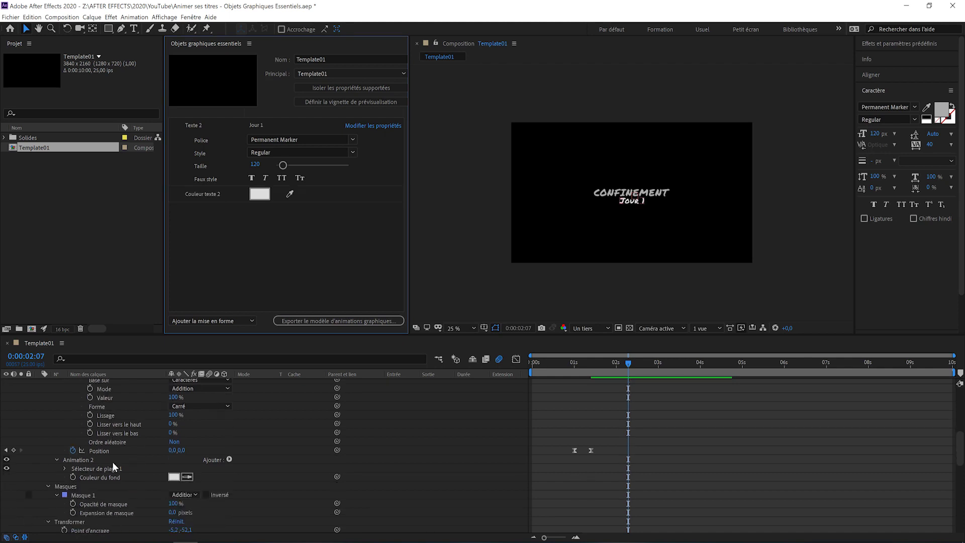
scroll(113, 461, down, 3)
click(79, 495)
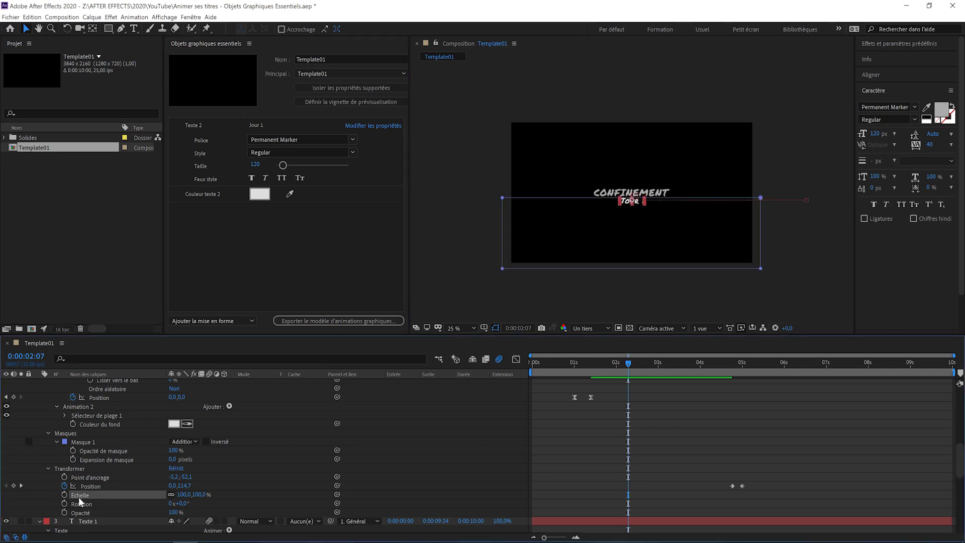
ctrl+click(82, 513)
drag(83, 513, 224, 253)
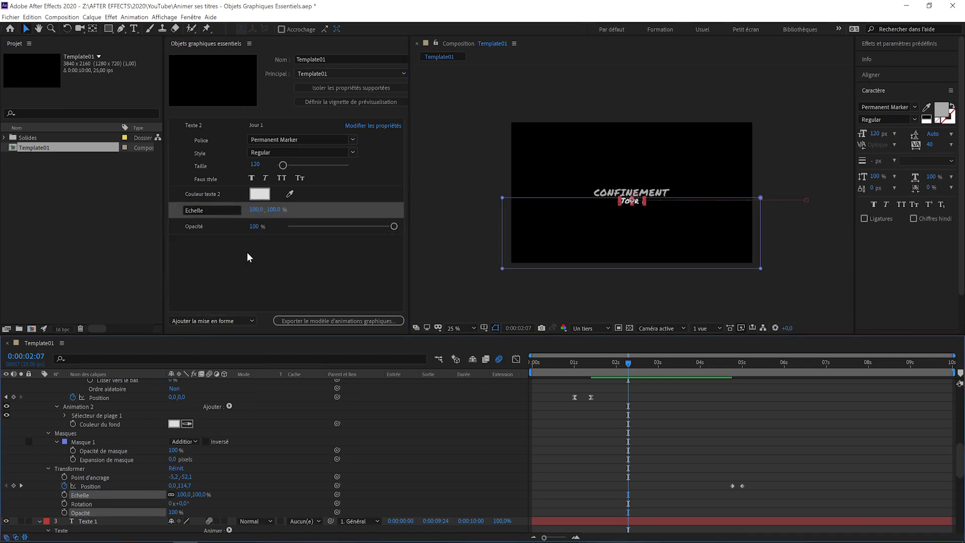
Rename the new scale and opacity controls as Echelle texte 2 and Opacité texte 2
click(216, 253)
click(214, 208)
double_click(215, 210)
text(texte 2)
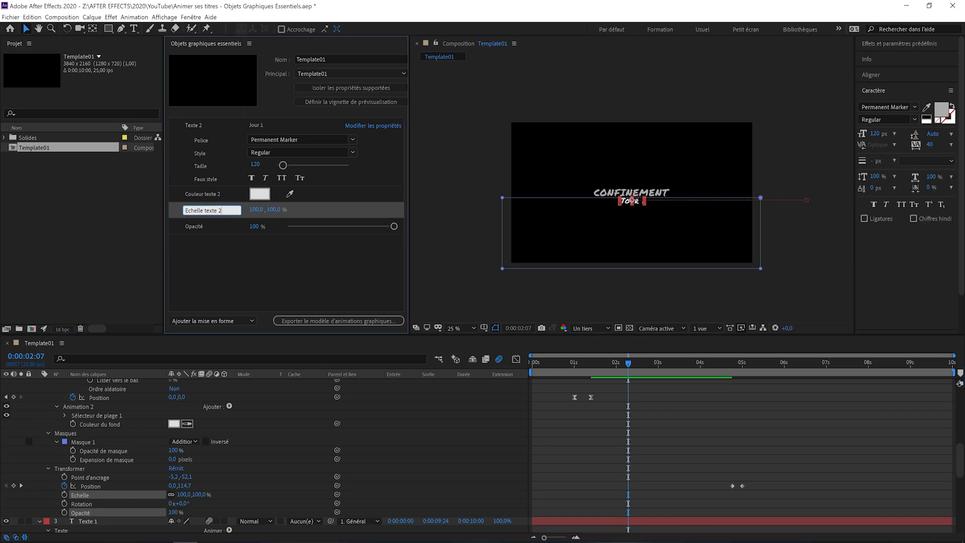
key(Return)
click(222, 231)
click(219, 227)
text(texte 2)
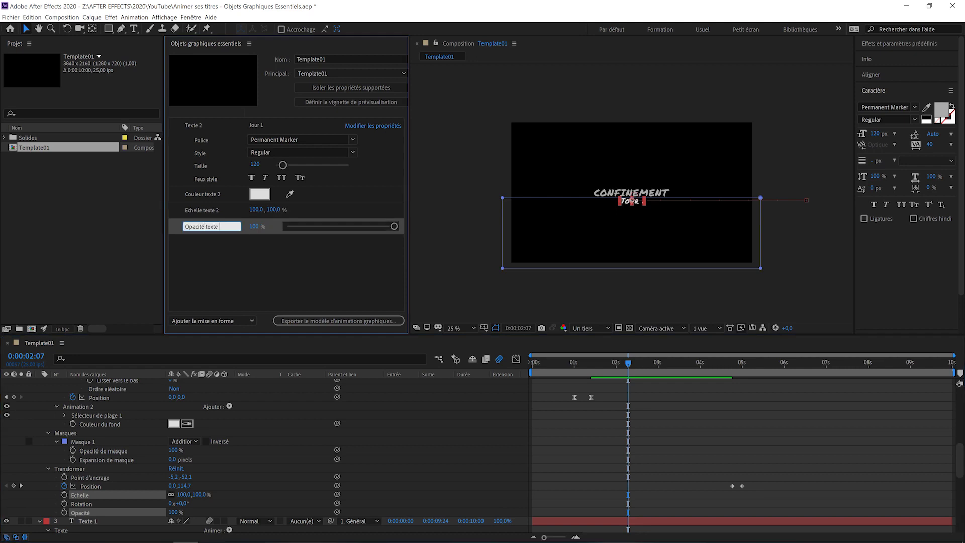
key(Return)
Try out the Echelle texte 2 and Opacité texte 2 controls, returning the scale to 100%
mouse_move(256, 210)
mouse_down()
mouse_move(292, 207)
mouse_move(254, 207)
mouse_up()
click(253, 208)
text(100)
key(Return)
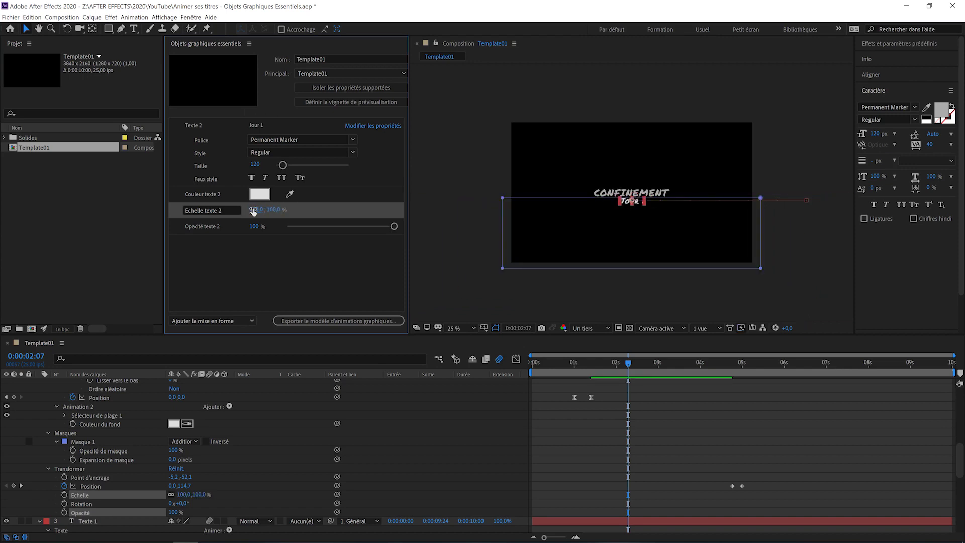
mouse_move(396, 228)
mouse_down()
mouse_move(317, 226)
mouse_move(412, 230)
mouse_up()
click(471, 298)
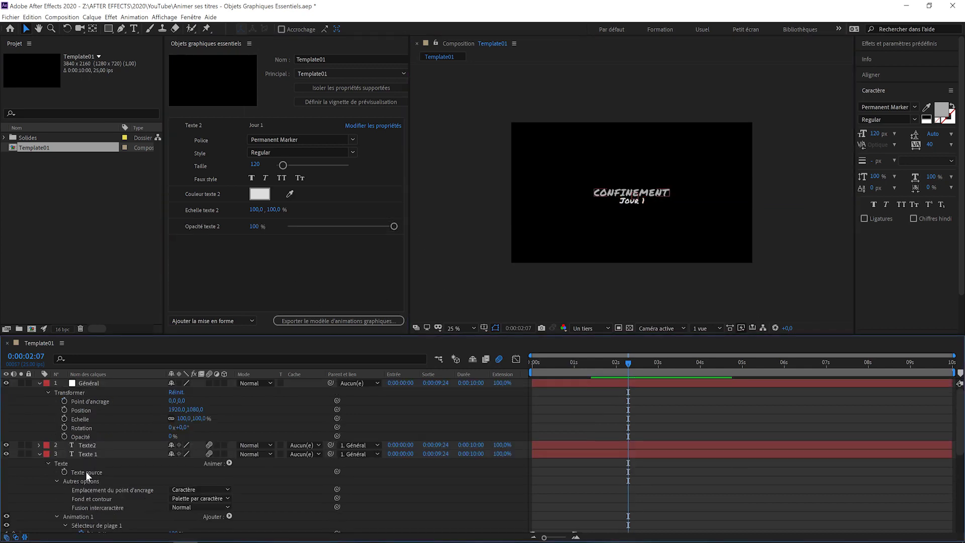
Add the Texte 1 layer's Texte source property to the graphics template and rename the control as Texte 1
drag(71, 472, 213, 266)
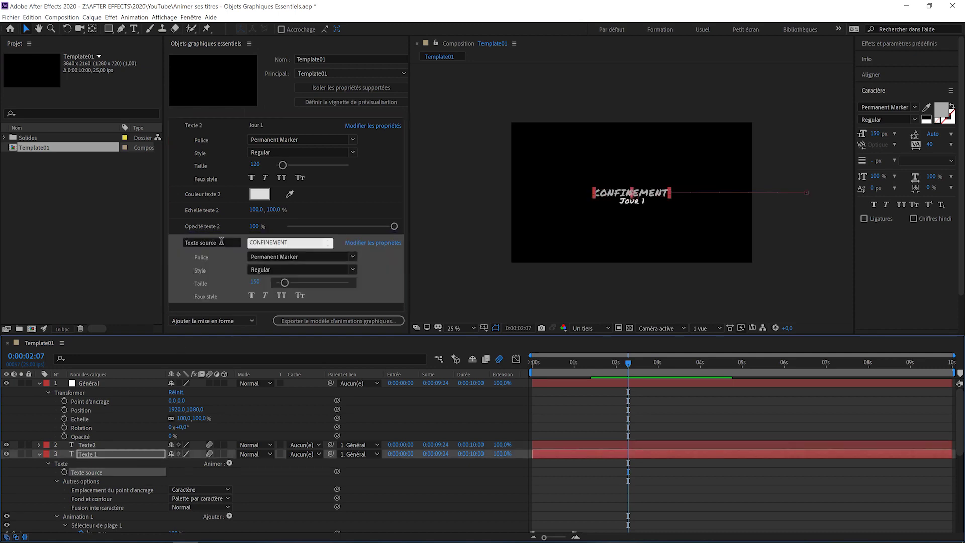
click(222, 241)
key(BackSpace)
key(BackSpace)
key(BackSpace)
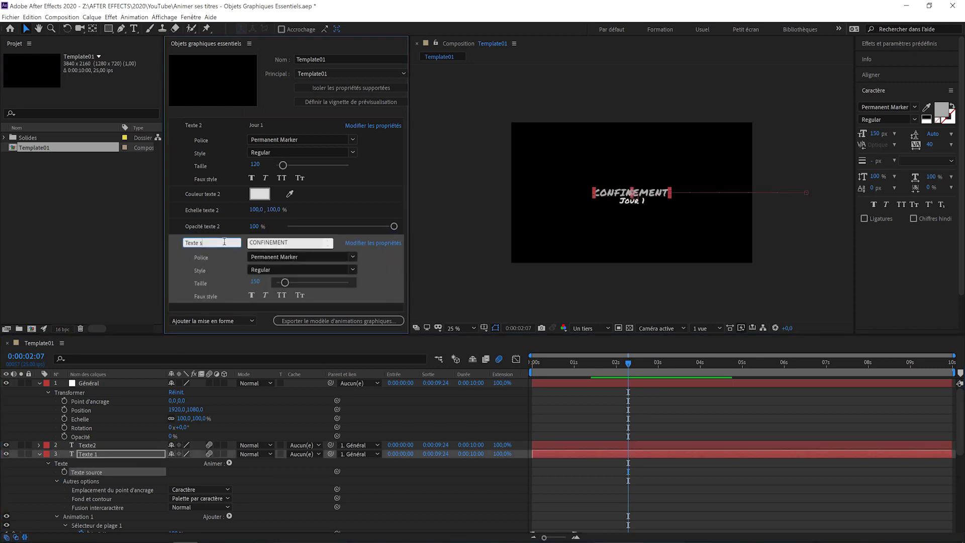
text(1)
key(Return)
Add an RVB fill colour animator to the Texte 1 layer and add its Couleur du fond property to the template
scroll(228, 402, down, 3)
click(230, 422)
mouse_move(324, 330)
click(391, 327)
drag(101, 529, 259, 309)
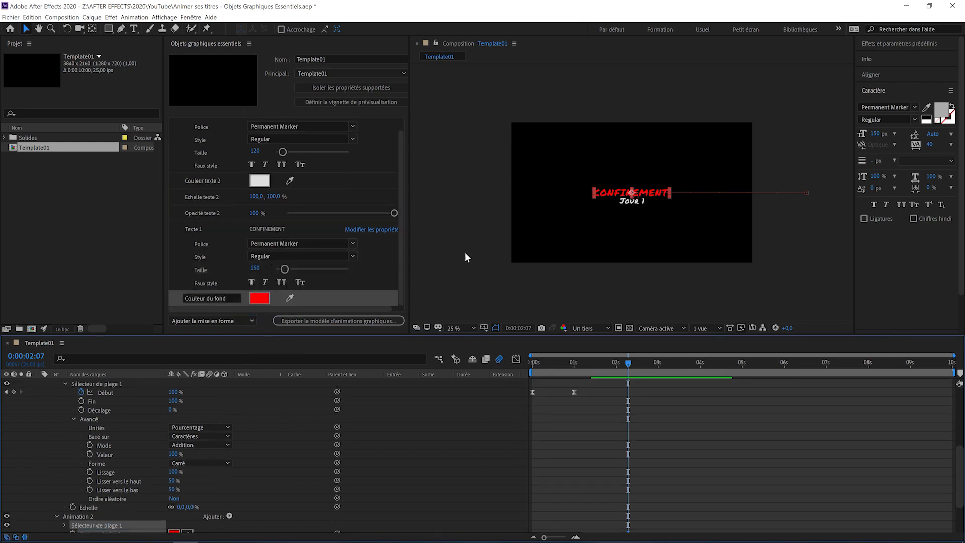
Set the template's new Couleur du fond control to the light grey DDDDDD and rename it as Couleur texte 1
click(259, 298)
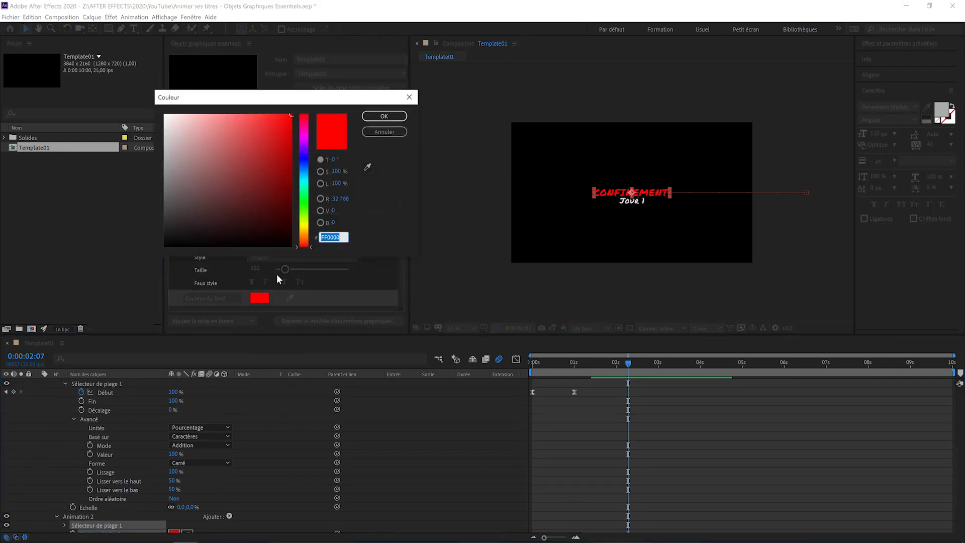
text(DDDDD)
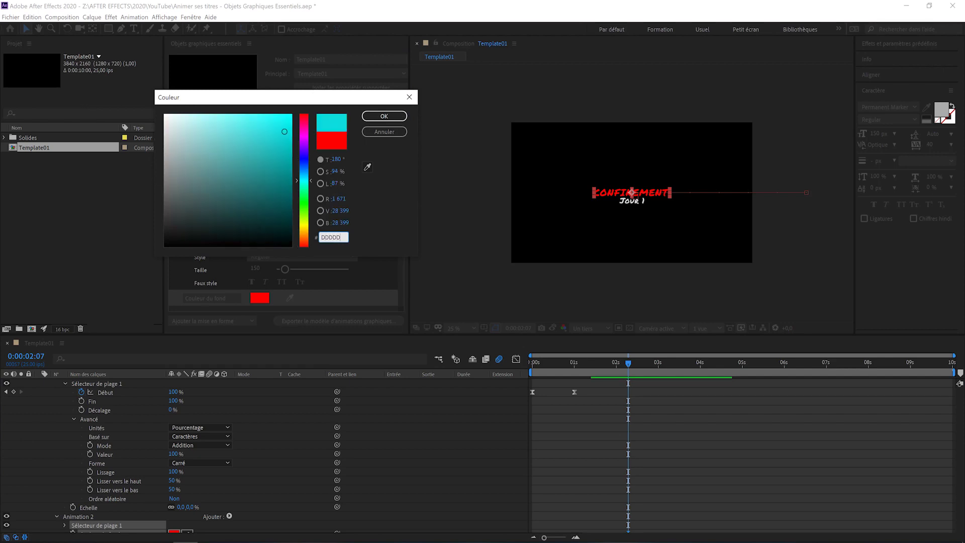
text(D)
key(Return)
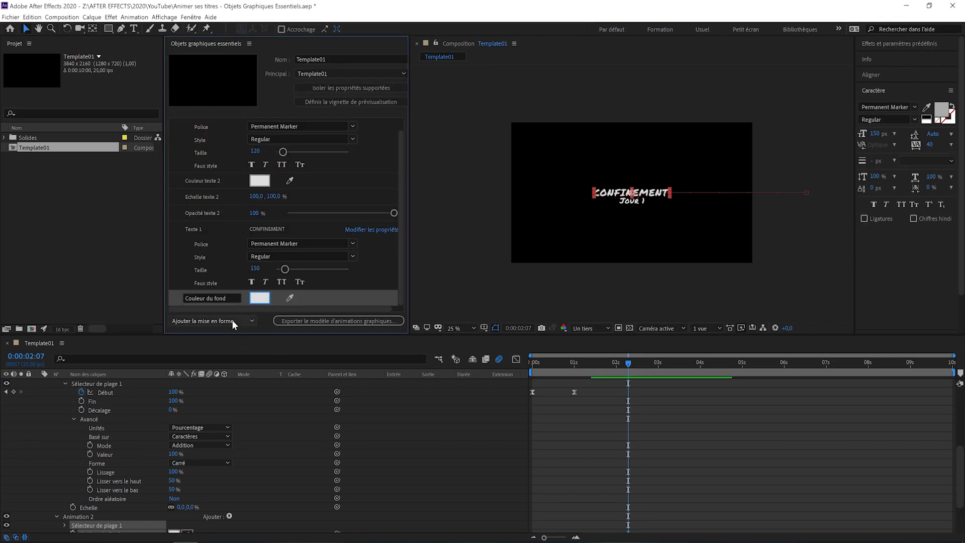
drag(233, 297, 209, 298)
text(texte 1)
key(Return)
Add the Texte 1 layer's Echelle and Opacité transform properties to the graphics template
scroll(151, 467, down, 3)
click(86, 508)
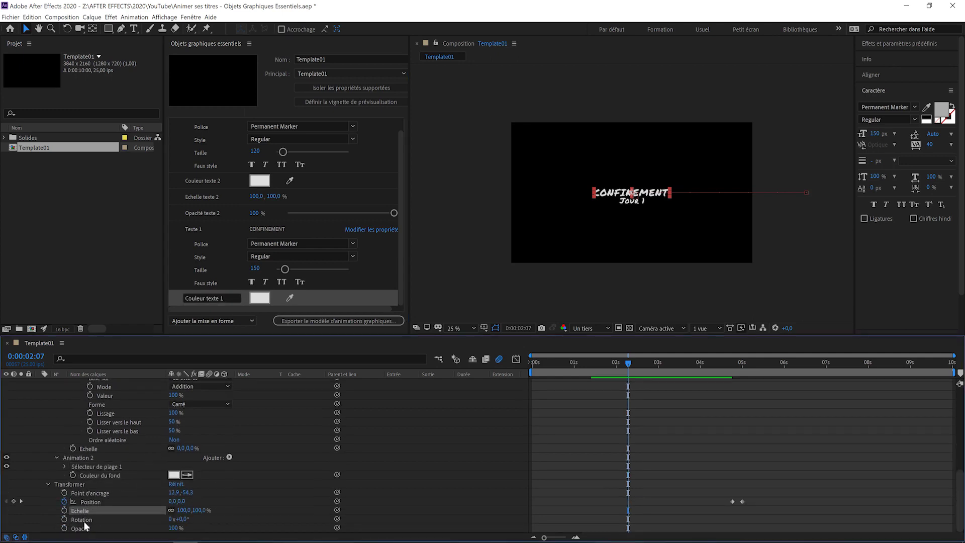
ctrl+click(83, 525)
drag(88, 511, 243, 303)
Rename the new scale and opacity controls as Echelle texte 1 and Opacité texte 1
click(221, 298)
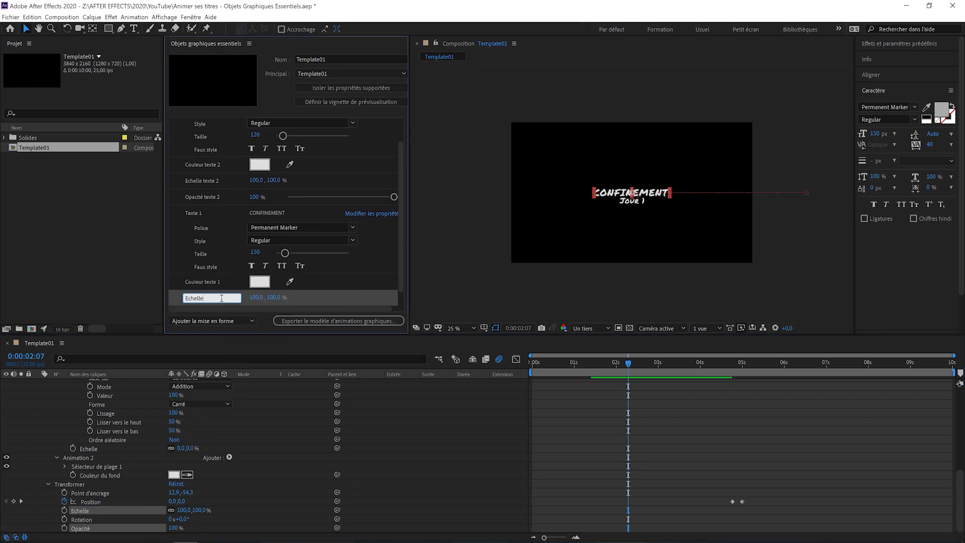
text(texte 1)
key(Return)
click(217, 299)
click(215, 292)
text(texte)
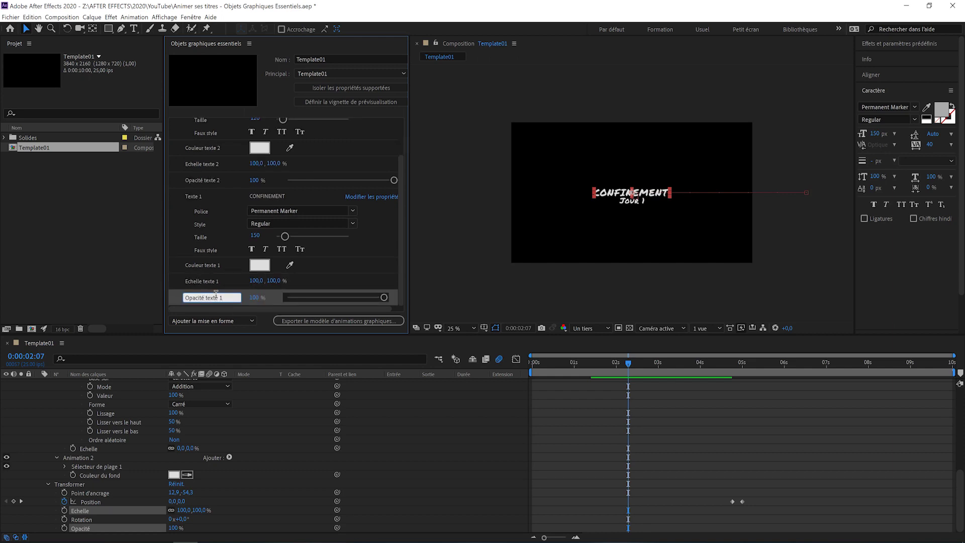
text( 1)
key(Return)
Add the Général layer's Position and Echelle transform properties to the graphics template
click(62, 478)
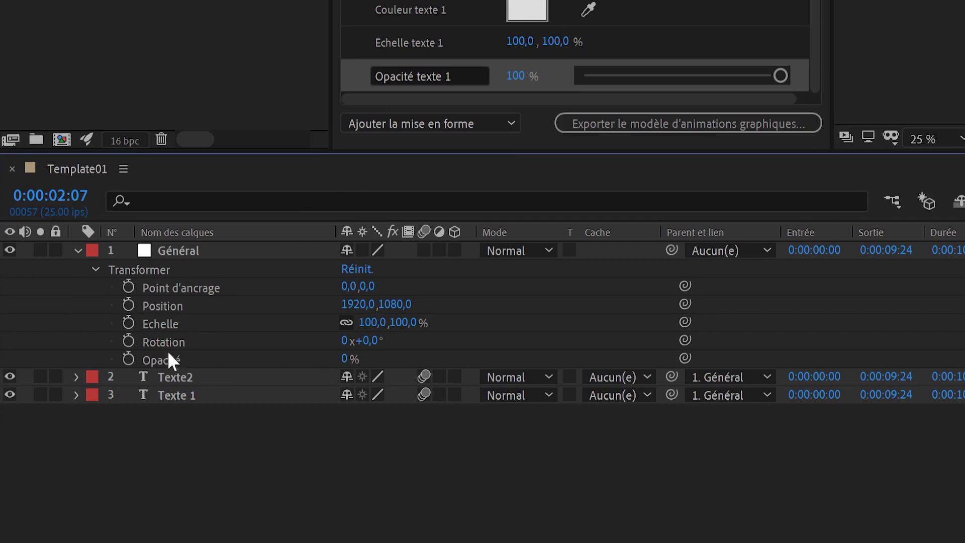
click(163, 326)
shift+click(171, 306)
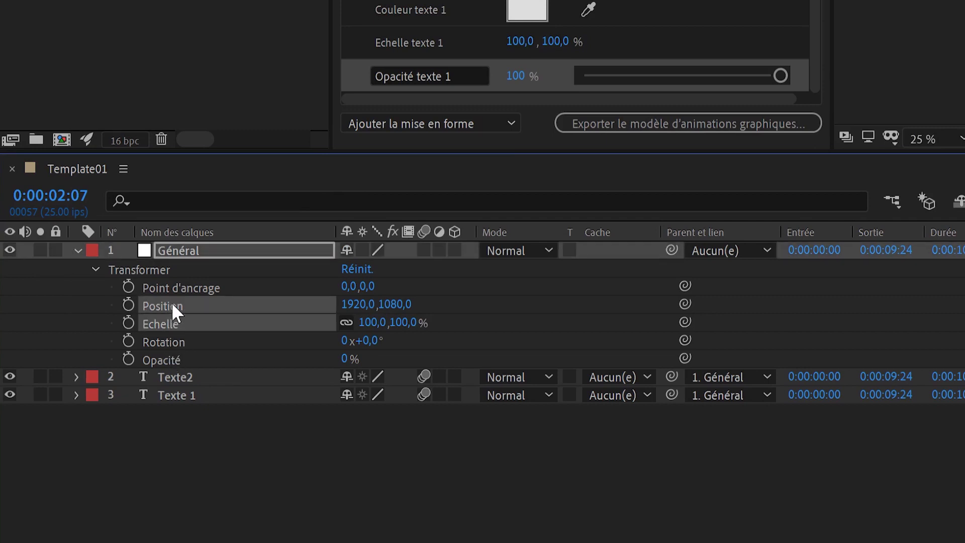
drag(172, 305, 442, 265)
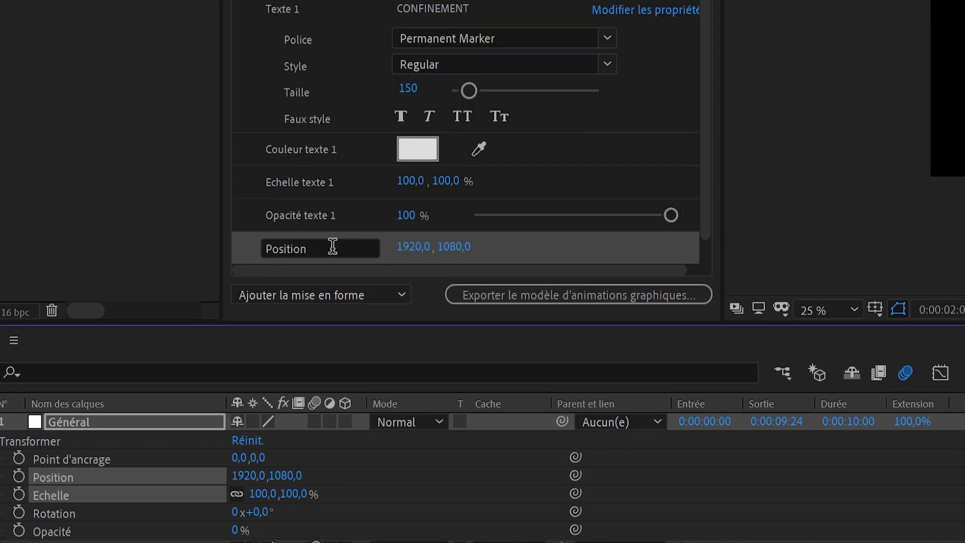
Rename the Général layer's two controls as Position générale and Echelle générale
click(334, 249)
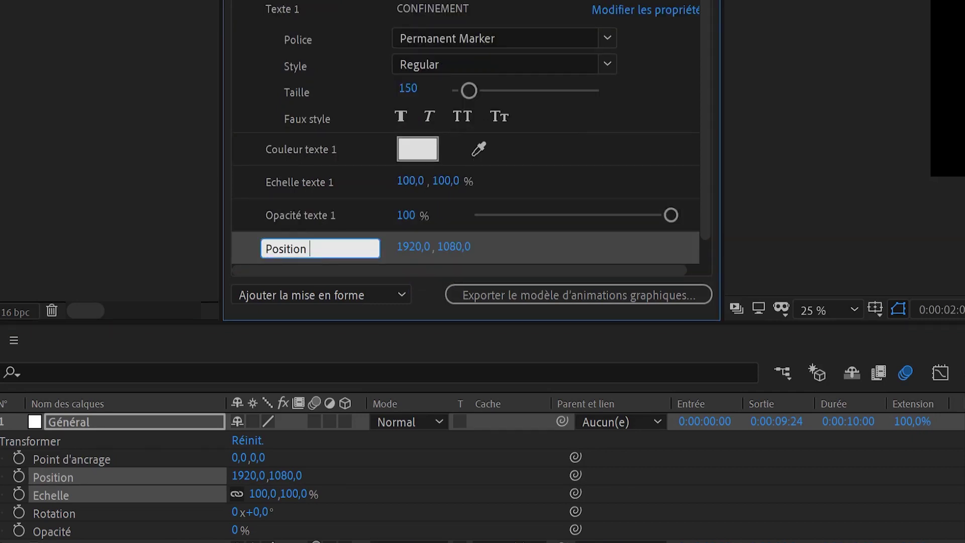
text(générale)
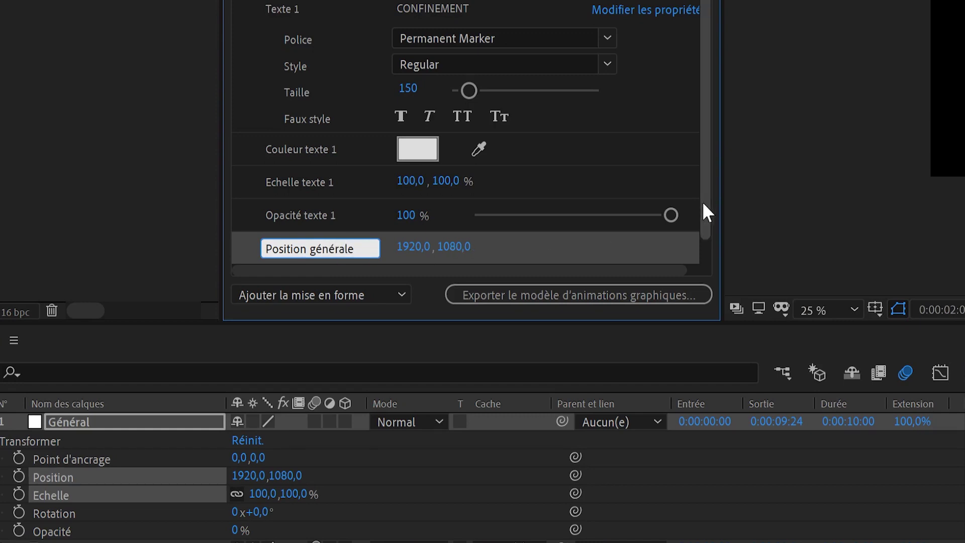
scroll(702, 216, down, 1)
click(345, 246)
text(gén)
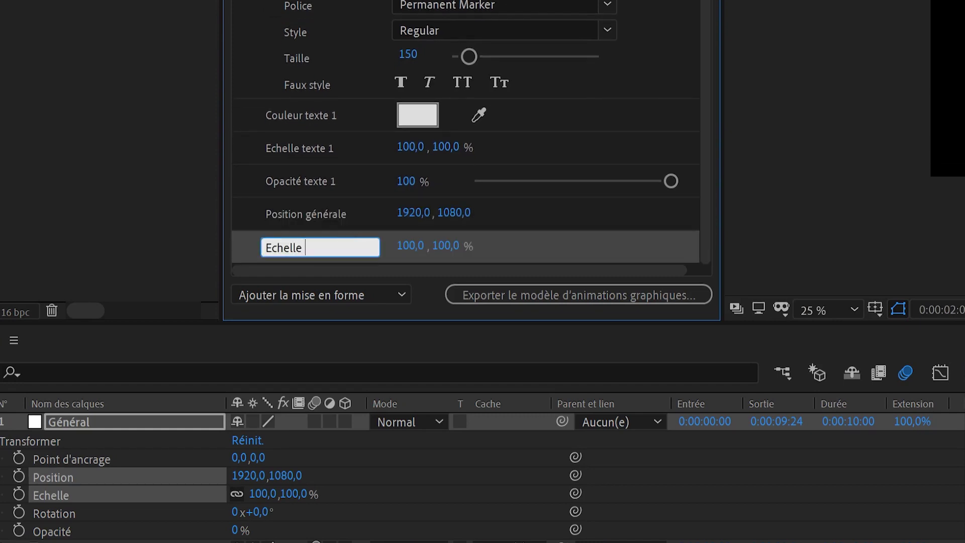
text(érale)
click(606, 219)
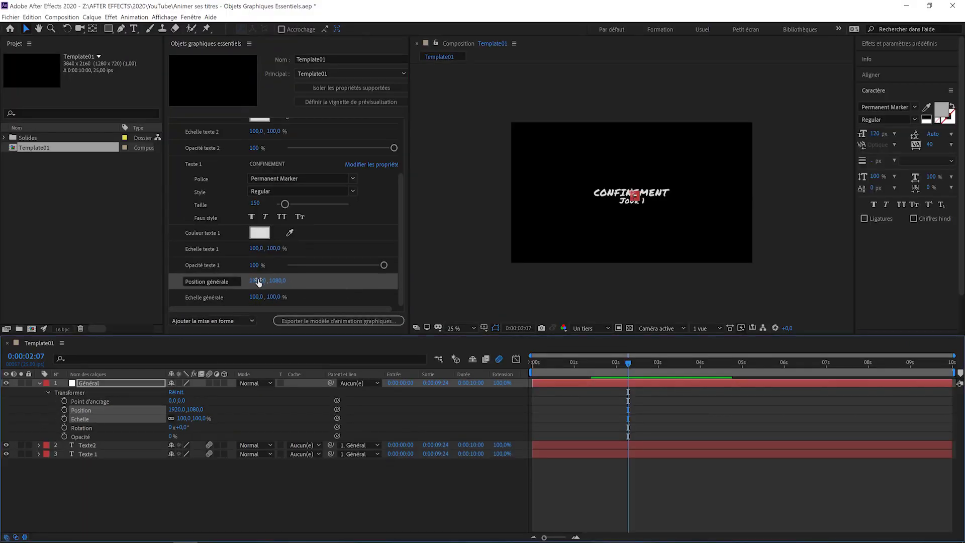
Try out the Position générale and Echelle générale controls on the title, and undo the changes
drag(258, 283, 624, 280)
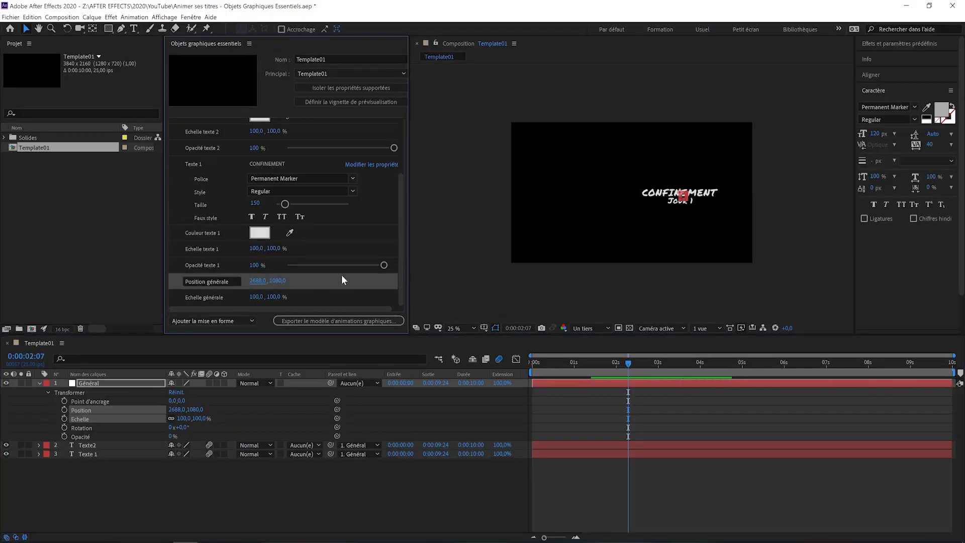
drag(276, 280, 51, 278)
drag(256, 298, 119, 294)
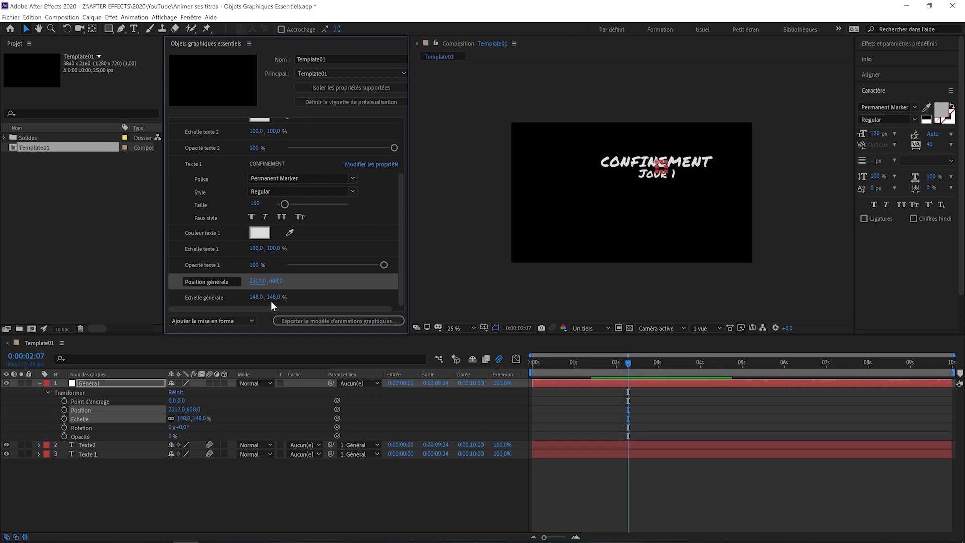
key(ctrl+z)
key(ctrl+z)
key(ctrl+z)
key(ctrl+z)
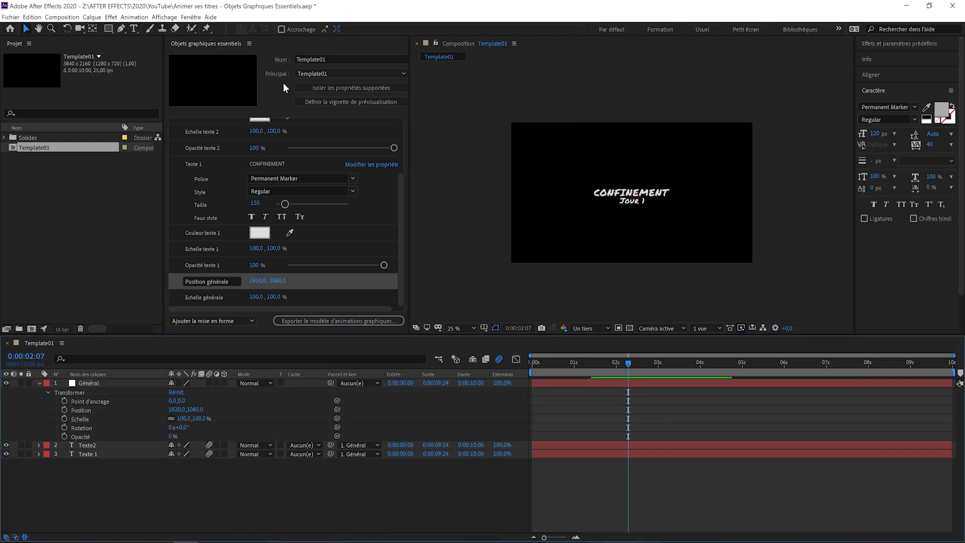
Set the template's preview thumbnail from the frame at 0:00:02:13, where both title lines are visible
click(276, 90)
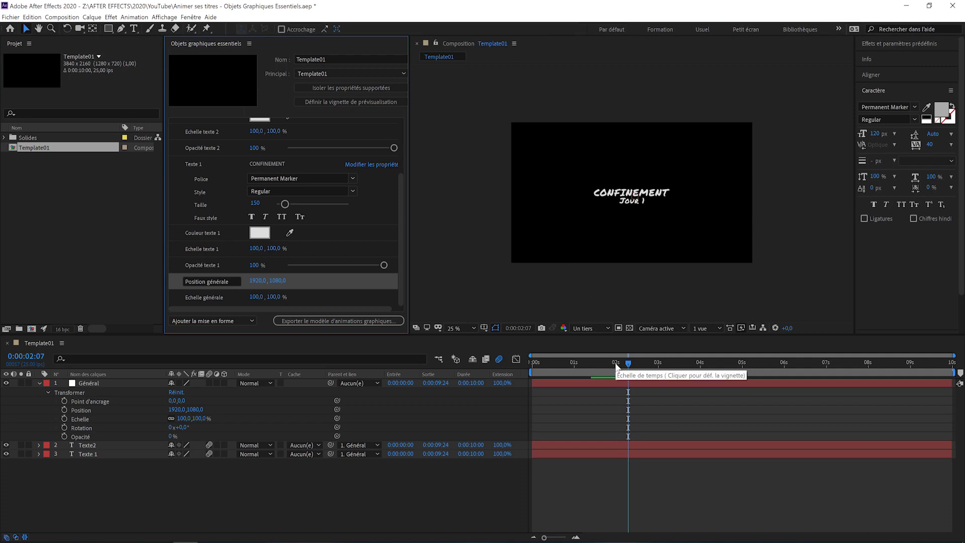
drag(612, 364, 638, 370)
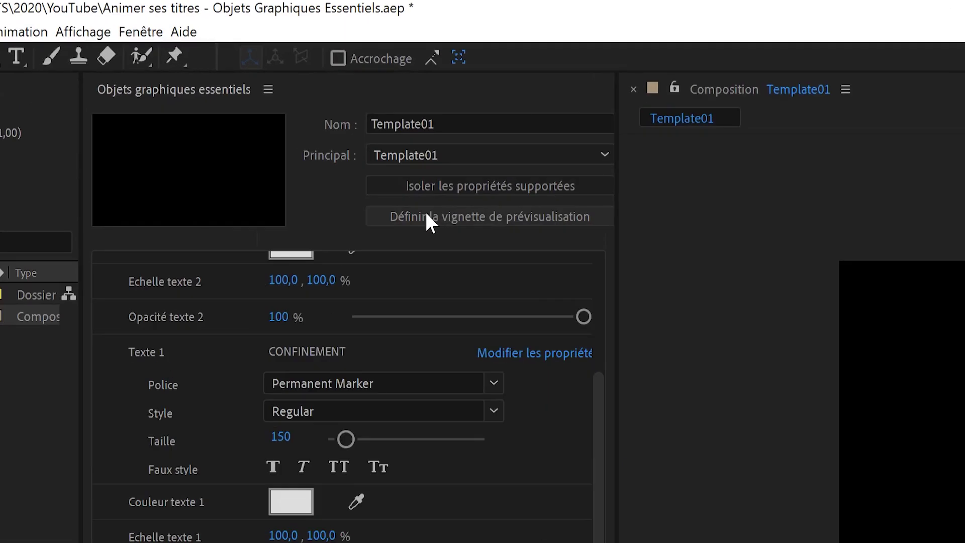
click(427, 216)
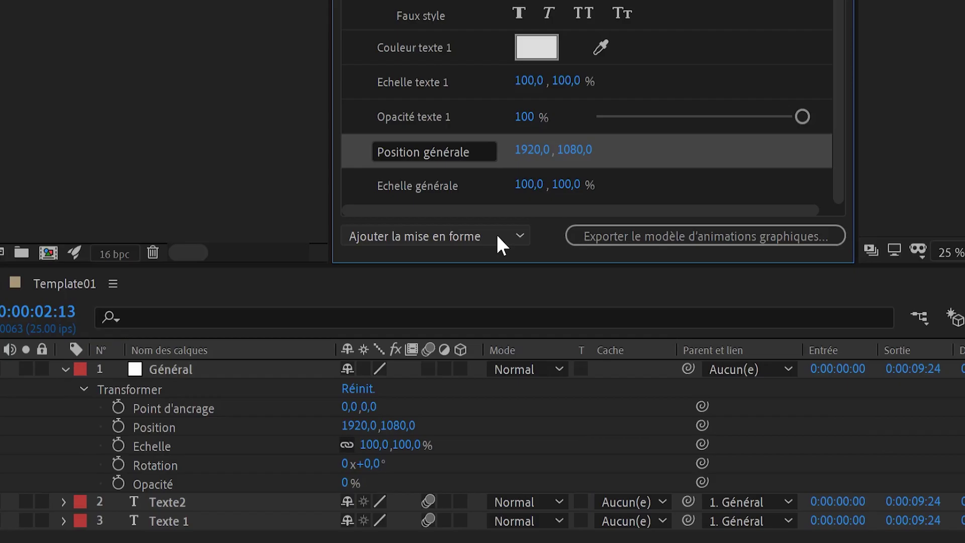
Add a group to the graphics template's controls and name it Texte 1
click(242, 319)
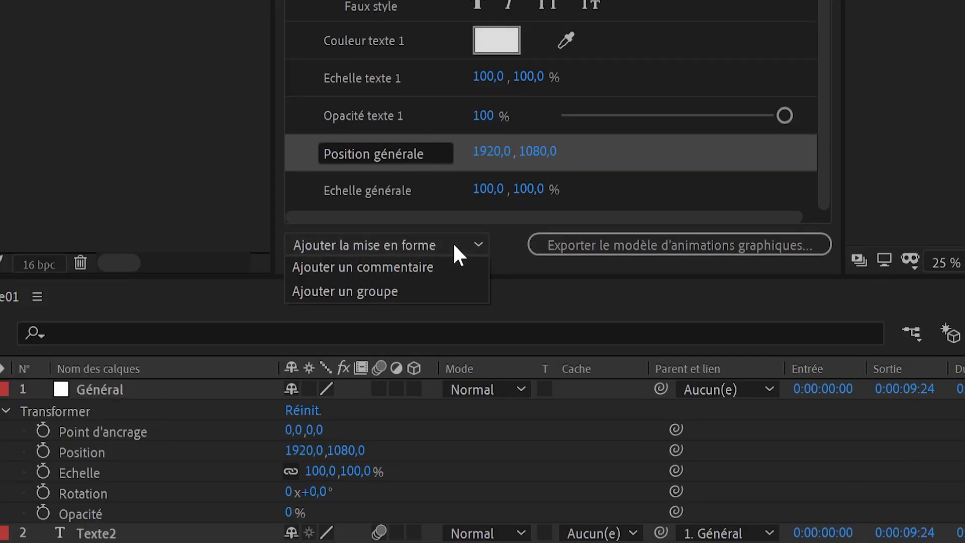
click(377, 293)
click(399, 186)
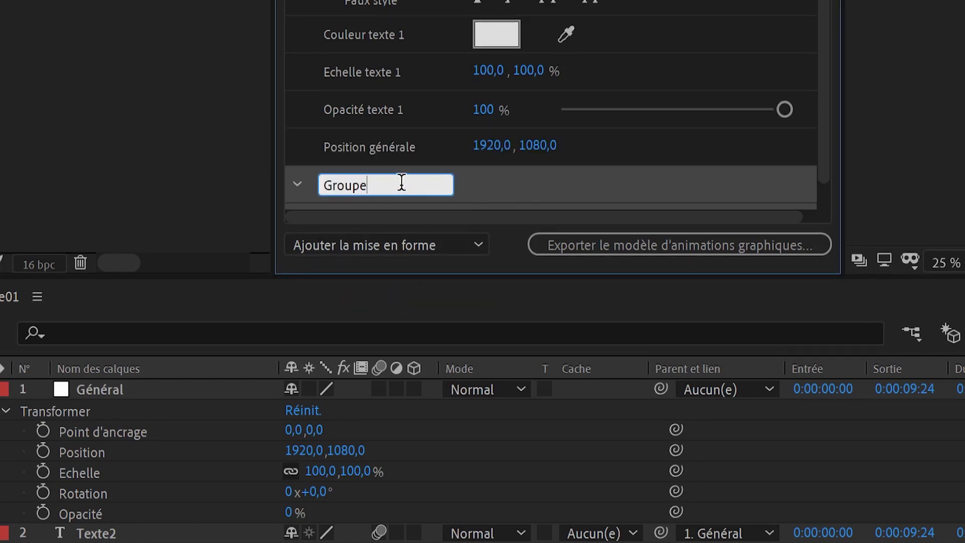
drag(402, 185, 282, 189)
text(Texte 1)
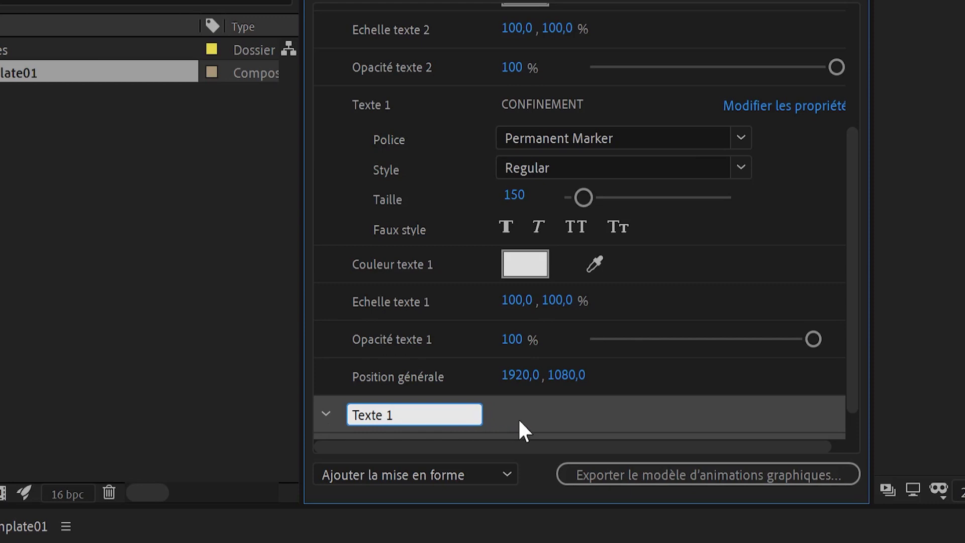
key(Return)
Move the Texte 1, Couleur texte 1, Opacité texte 1 and Echelle texte 1 controls into the Texte 1 group
drag(408, 94, 443, 427)
drag(397, 80, 493, 435)
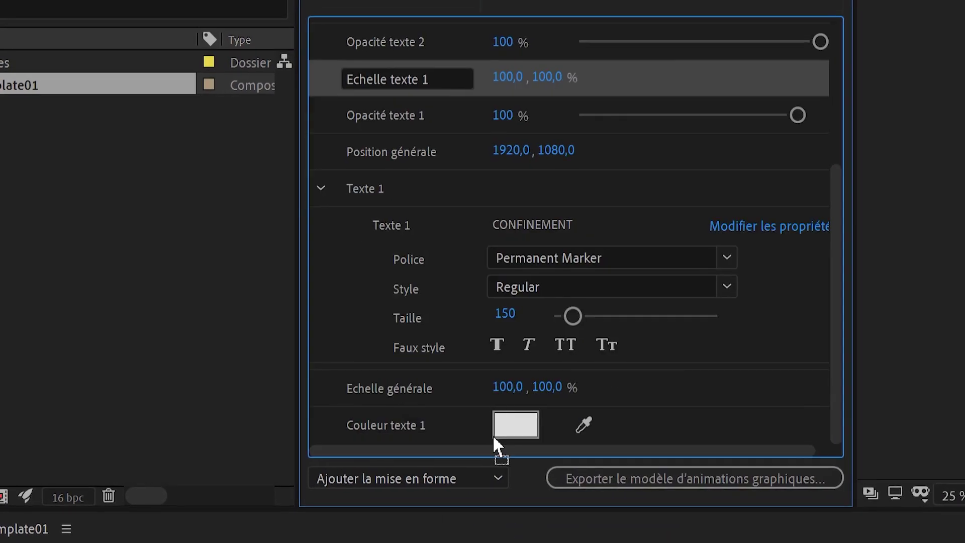
click(310, 362)
click(311, 363)
drag(367, 430, 426, 411)
click(303, 188)
click(373, 497)
drag(350, 102, 469, 434)
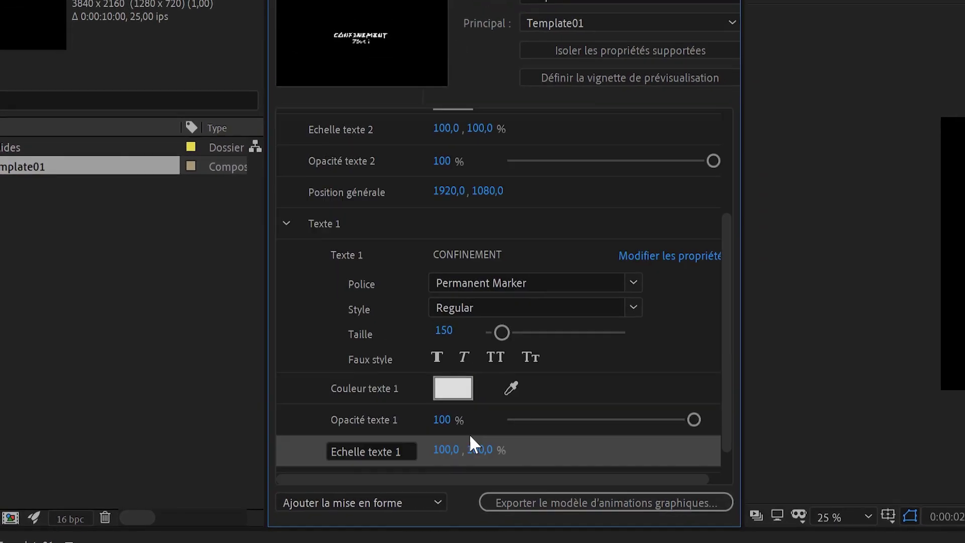
Add a second group to the graphics template's controls and name it Texte 2
click(292, 204)
click(372, 497)
click(336, 537)
text(Texte 2)
key(Return)
Move the Texte 2 text, colour, scale and opacity controls into the Texte 2 group, and order both groups above the general controls
drag(334, 134, 424, 428)
drag(347, 104, 382, 442)
drag(280, 145, 344, 455)
drag(287, 143, 347, 455)
click(239, 228)
drag(283, 143, 305, 255)
drag(317, 185, 330, 247)
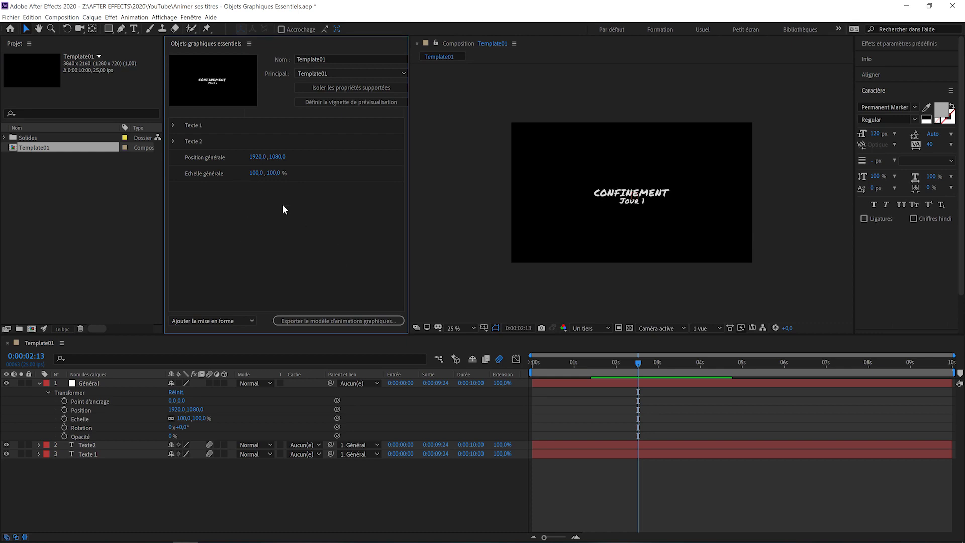
Review the controls inside the Texte 1 and Texte 2 groups, leaving both groups collapsed
click(171, 126)
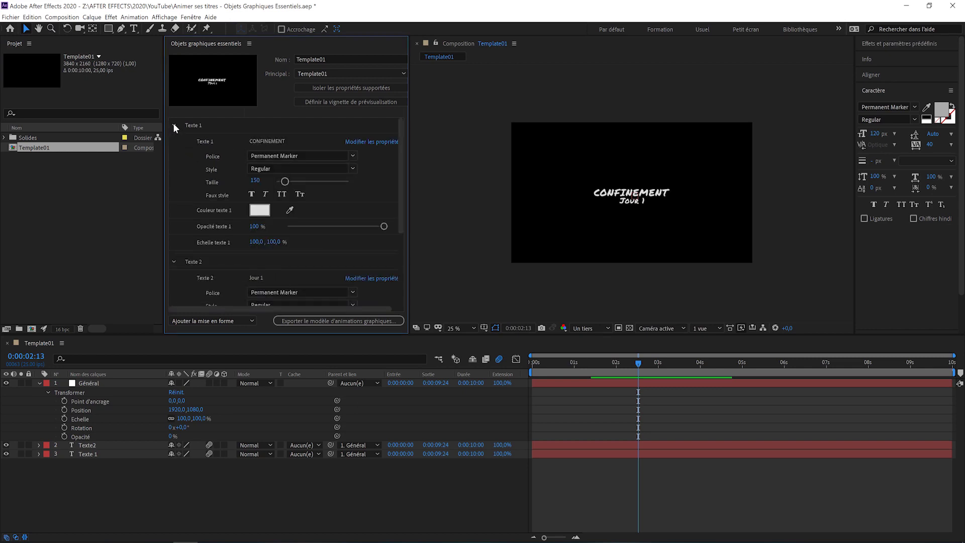
click(173, 125)
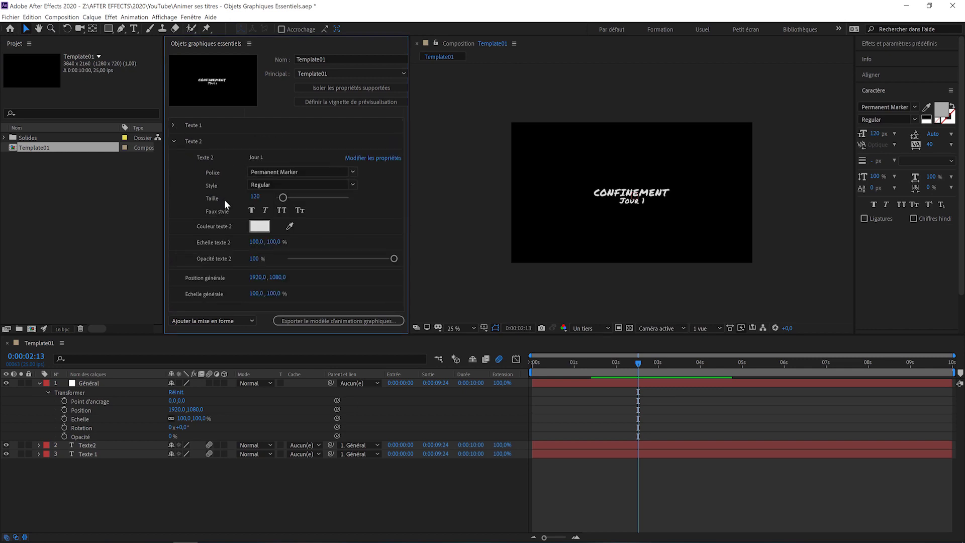
click(174, 142)
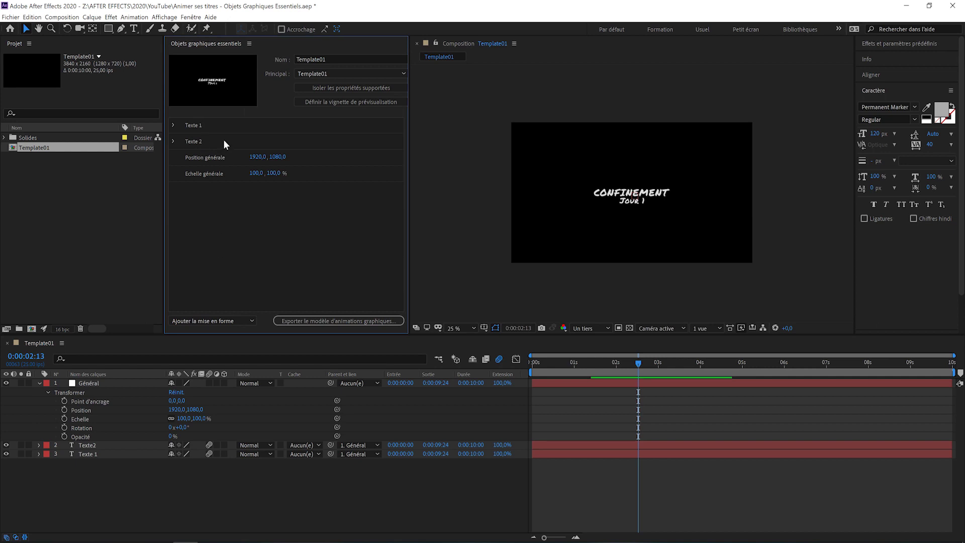
Try adding a comment to the template's controls, and delete it
click(213, 320)
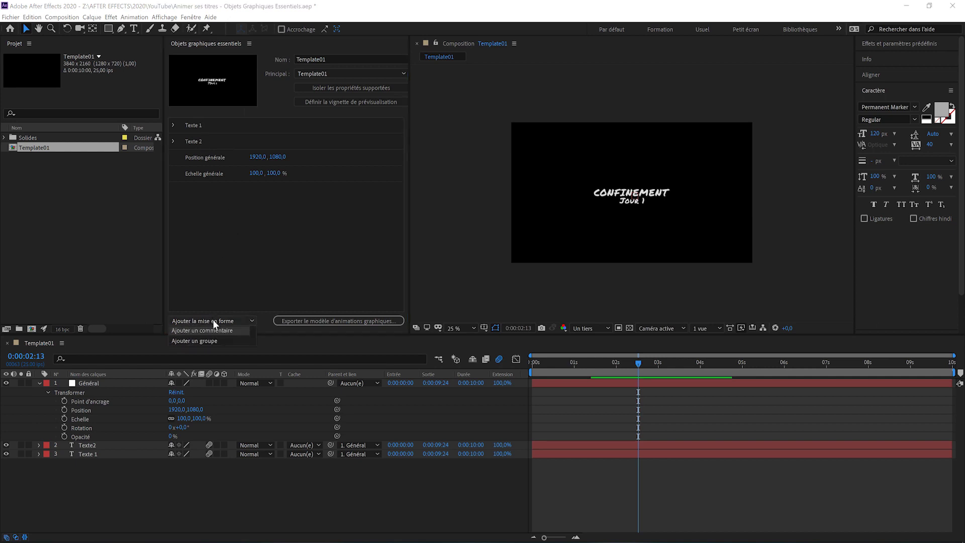
click(189, 330)
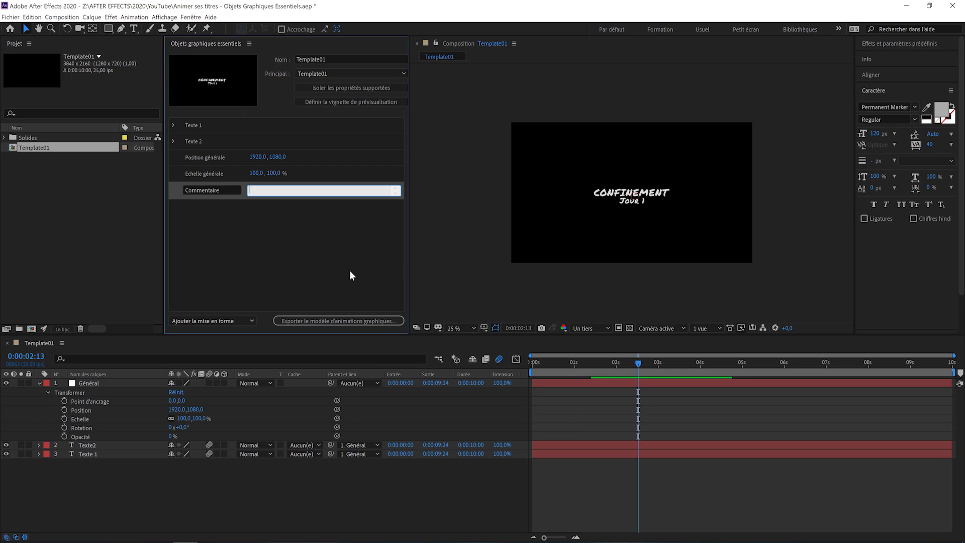
key(Delete)
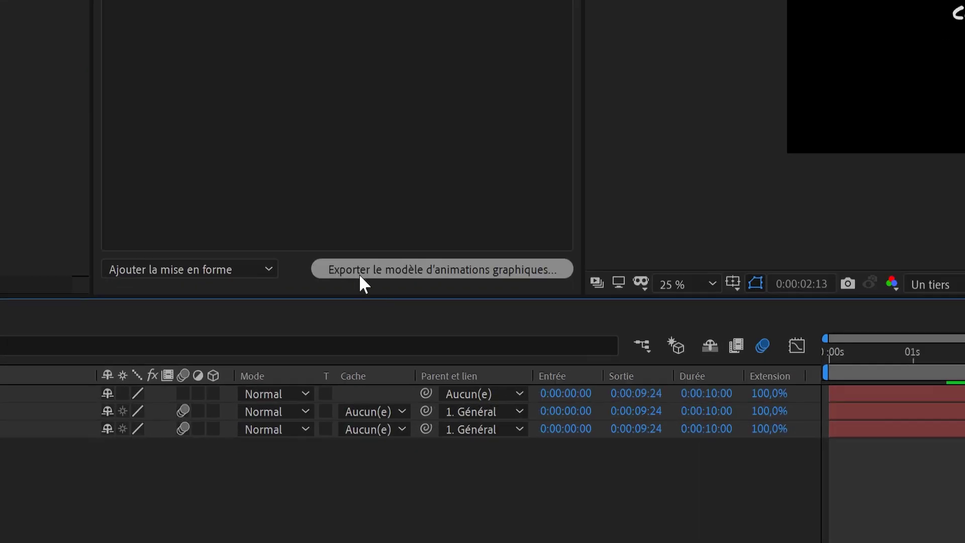
Export the motion graphics template to the local disk as Template01.mogrt in the NPX - Motion Title Templates folder
click(472, 267)
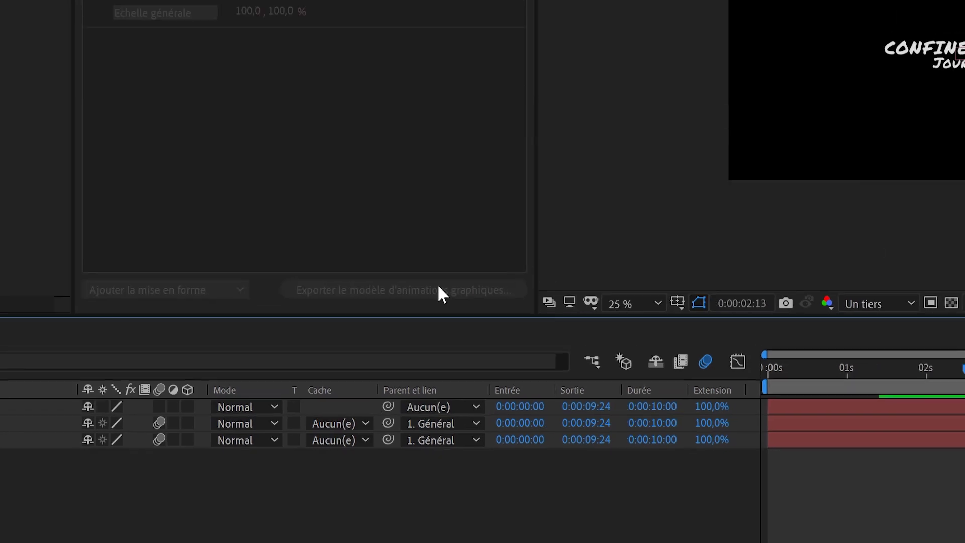
click(243, 130)
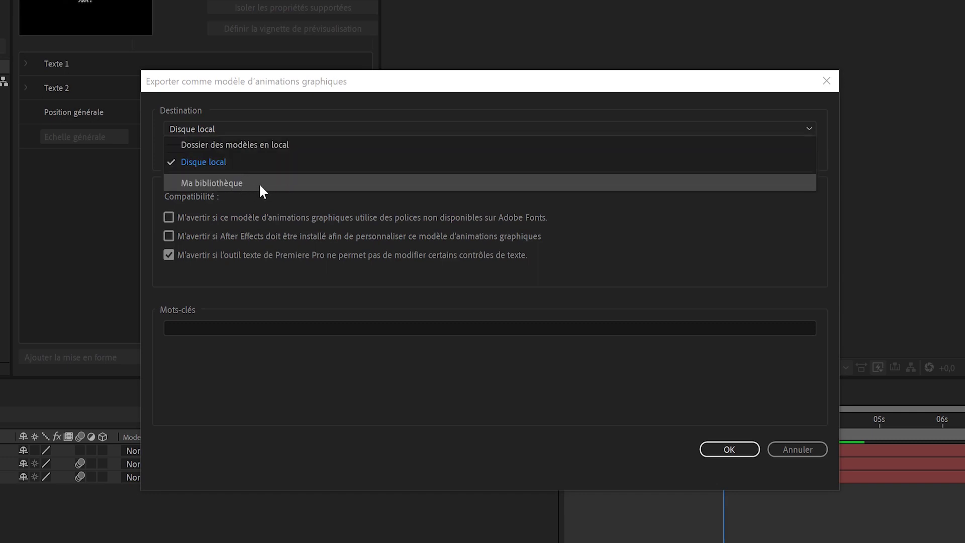
click(229, 162)
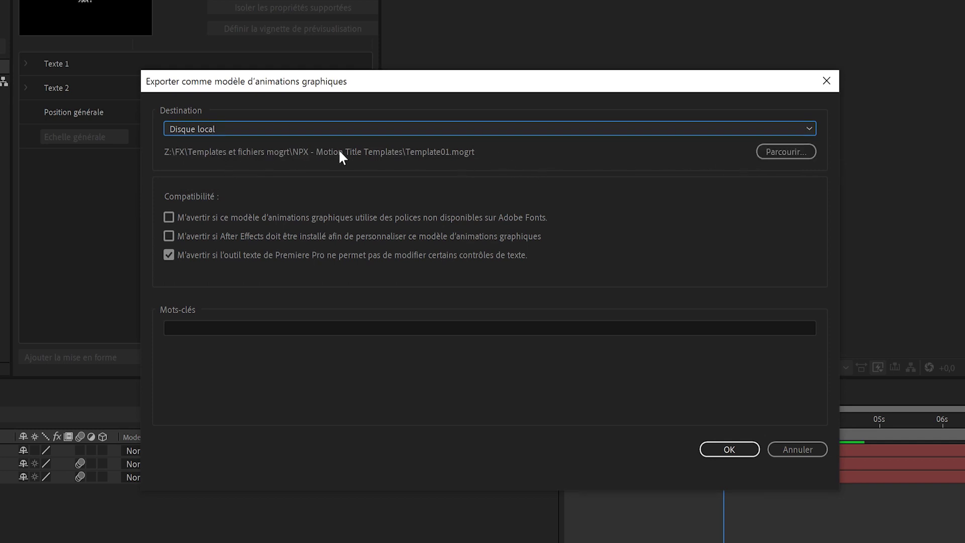
click(757, 449)
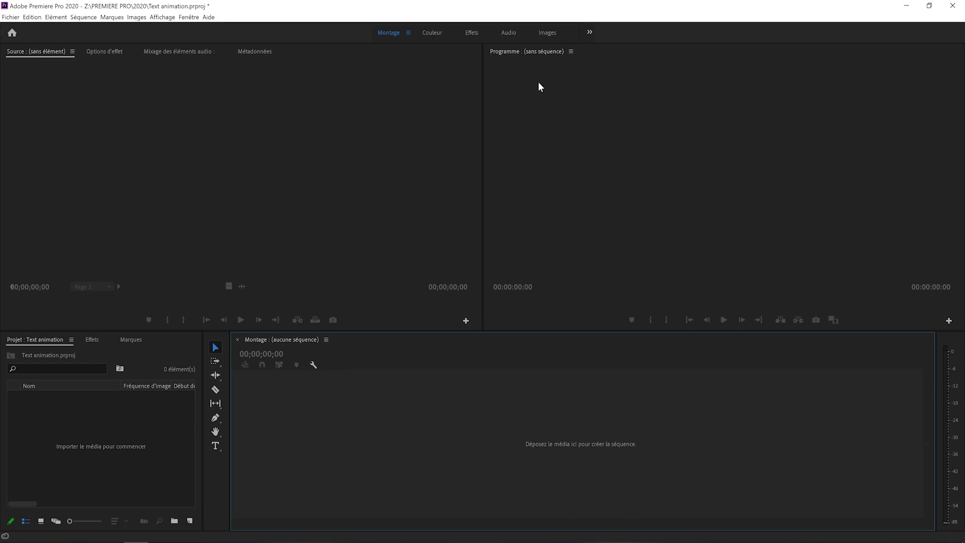
In Premiere Pro, switch to the Images workspace and install the Template01.mogrt motion graphics template
click(547, 33)
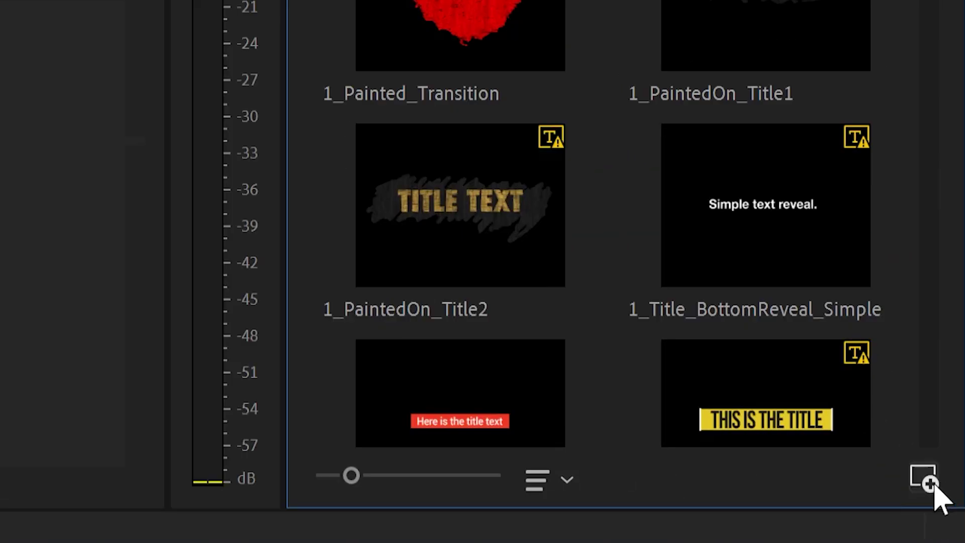
click(928, 484)
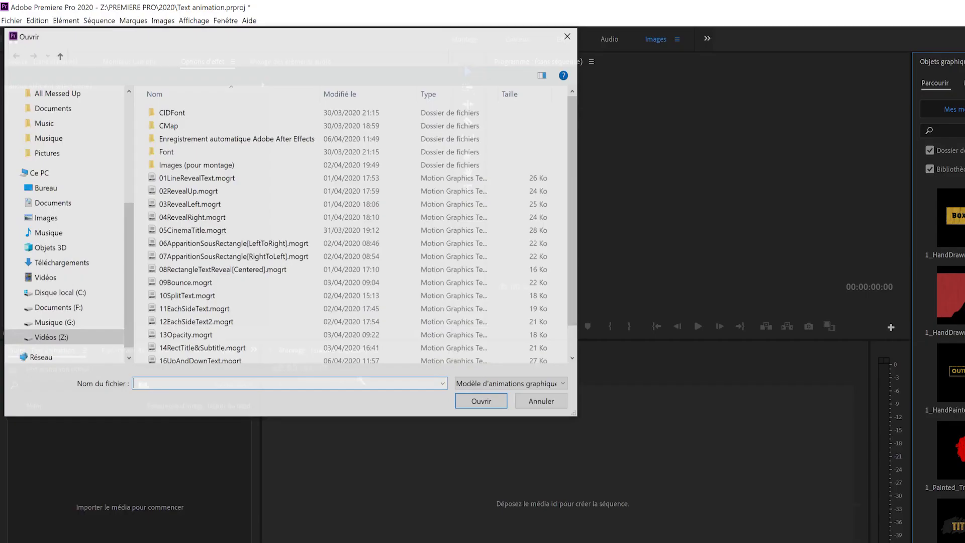
scroll(575, 316, down, 2)
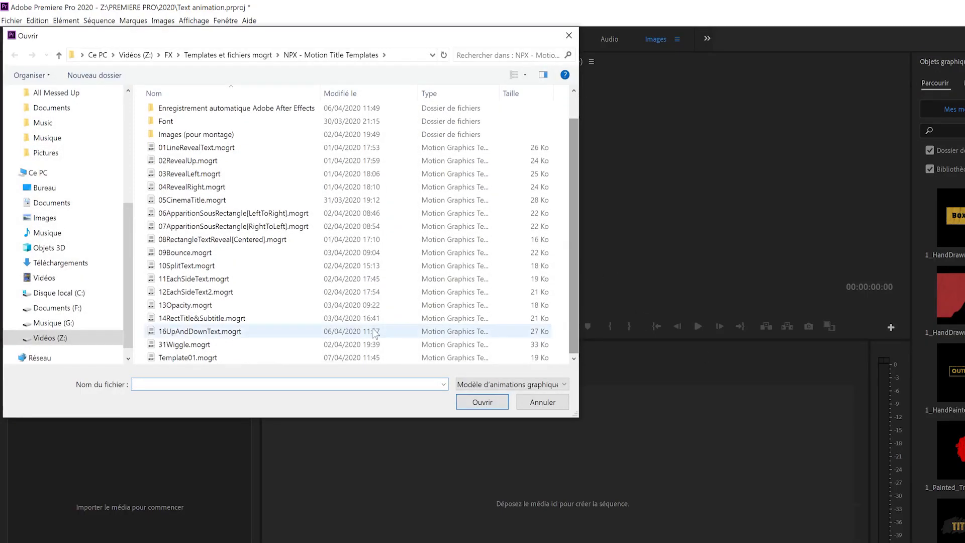
click(194, 358)
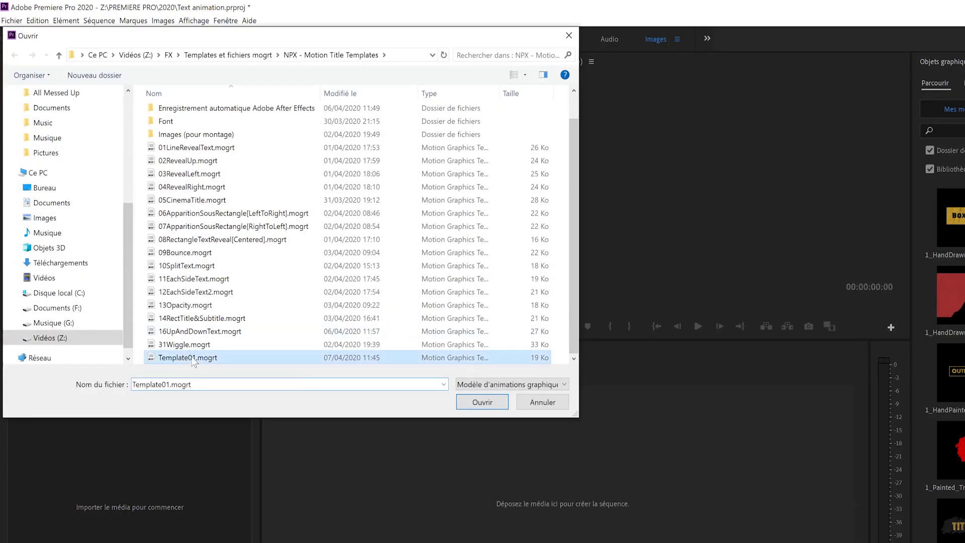
click(481, 402)
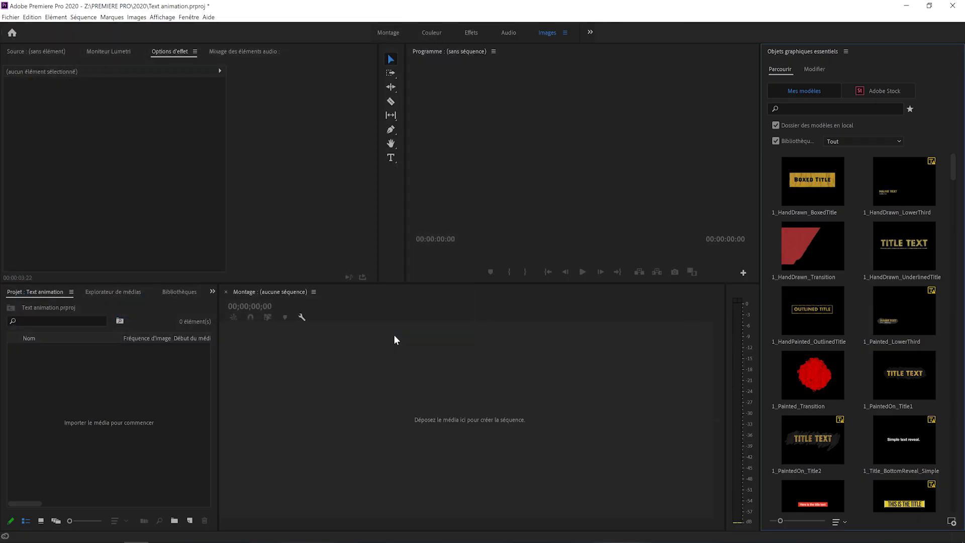
Find the installed Template01 among the local graphics templates and select it
scroll(851, 427, down, 10)
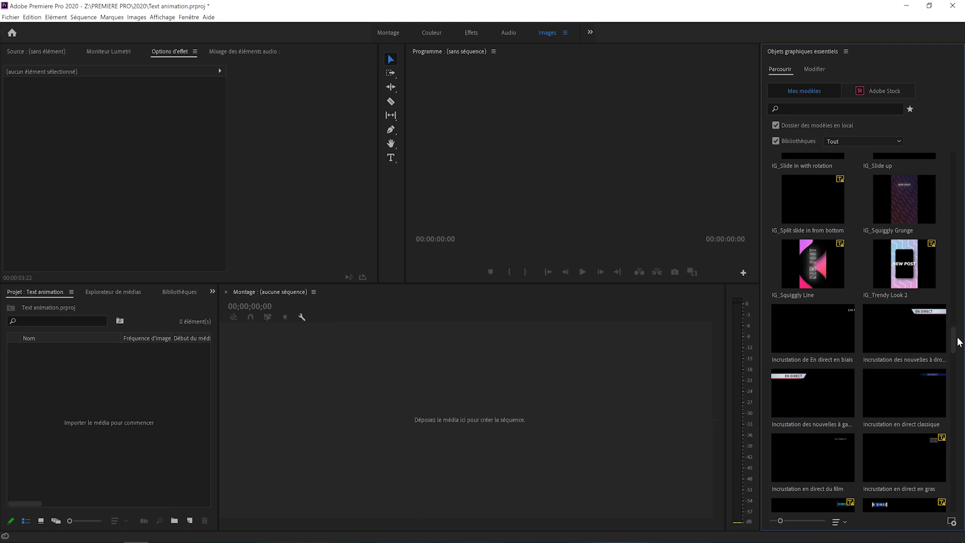
scroll(950, 375, down, 3)
scroll(950, 374, down, 12)
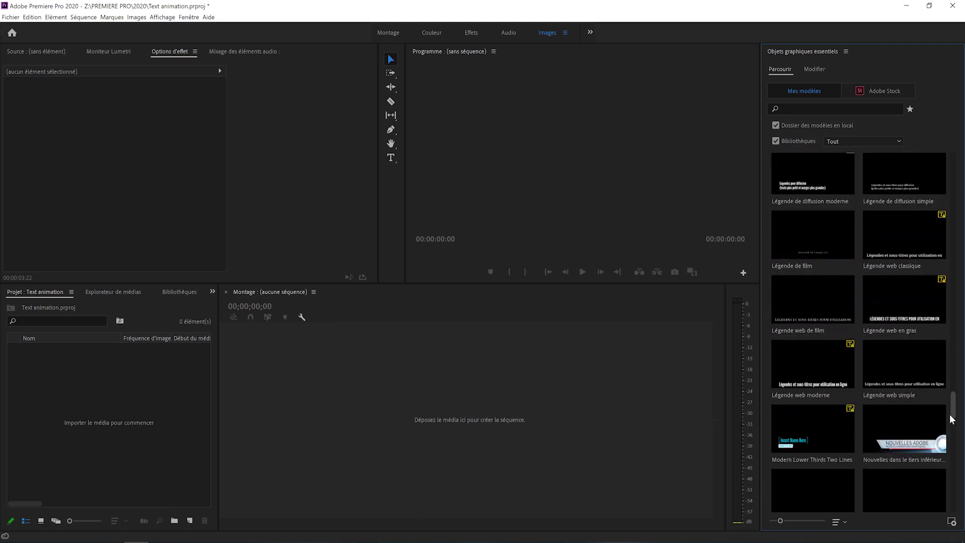
scroll(950, 449, down, 2)
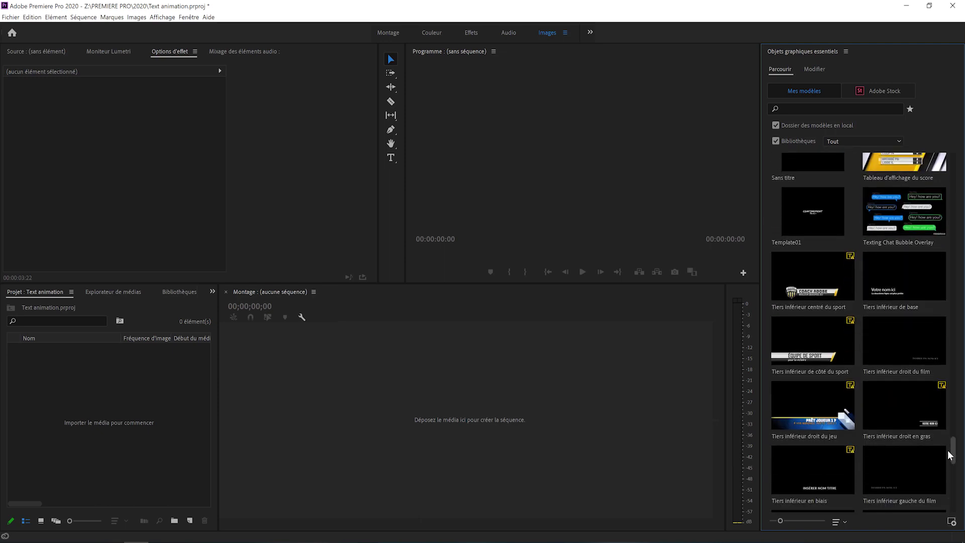
scroll(949, 442, up, 2)
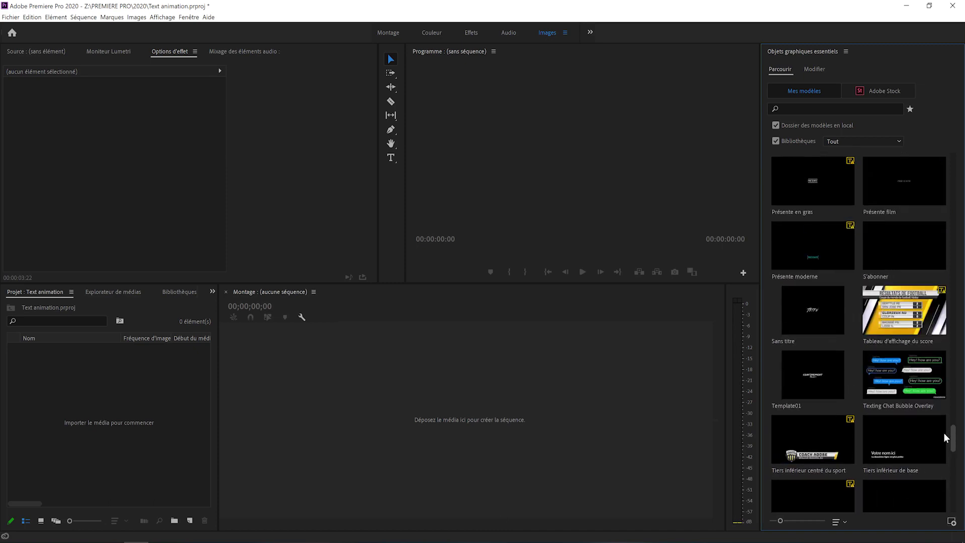
click(797, 325)
click(799, 411)
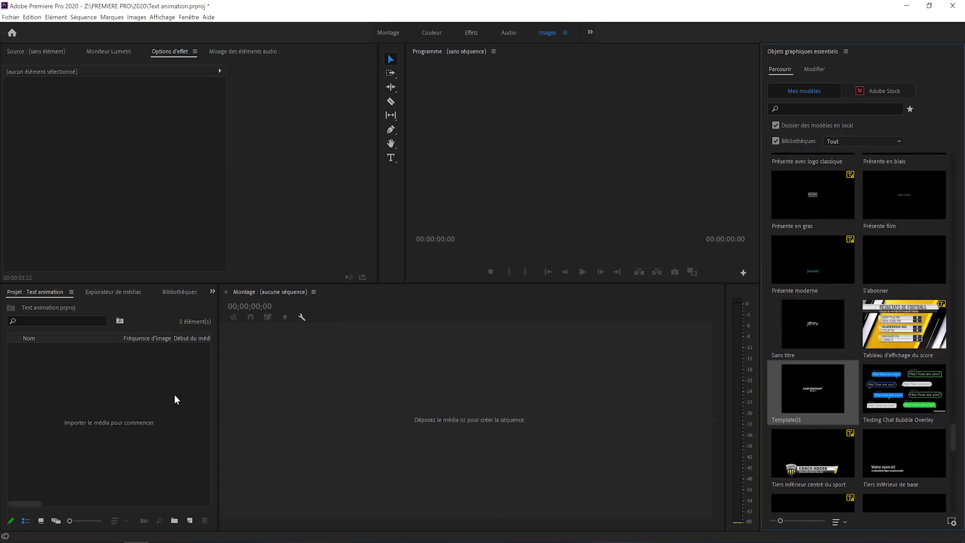
Create a black video item and make a new sequence from it, with the clip on track V1
click(190, 522)
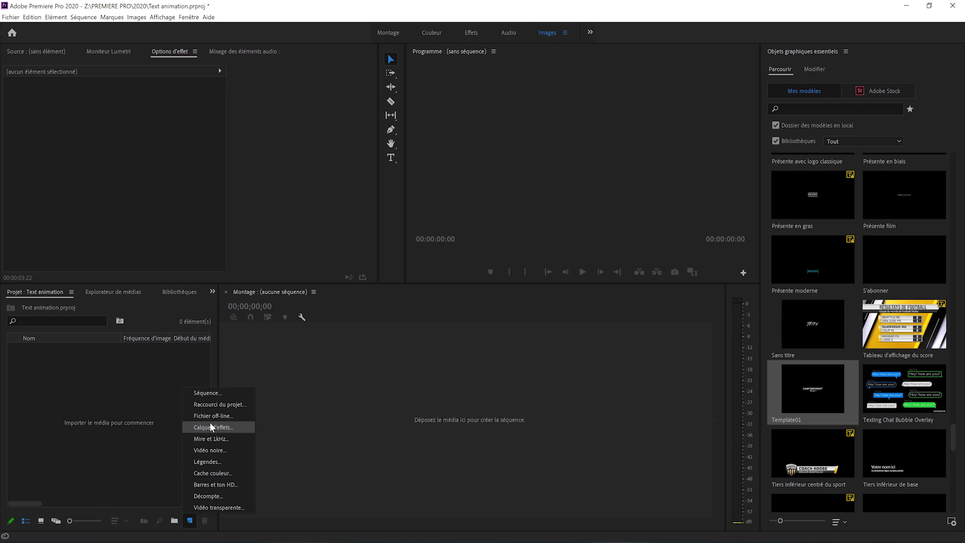
click(212, 451)
click(503, 312)
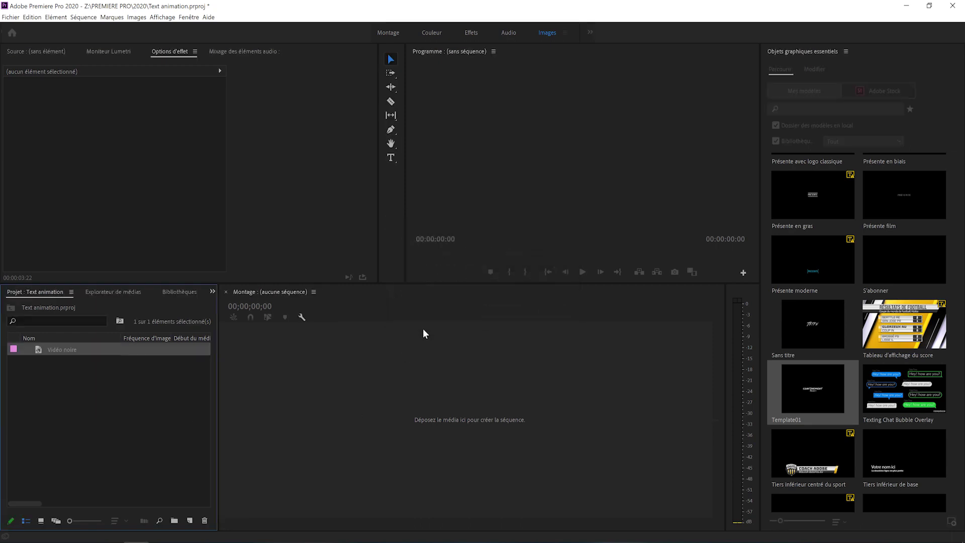
drag(349, 455, 357, 450)
Place Template01 on track V2 above the black video at the sequence start, and play back its animation
drag(815, 391, 357, 403)
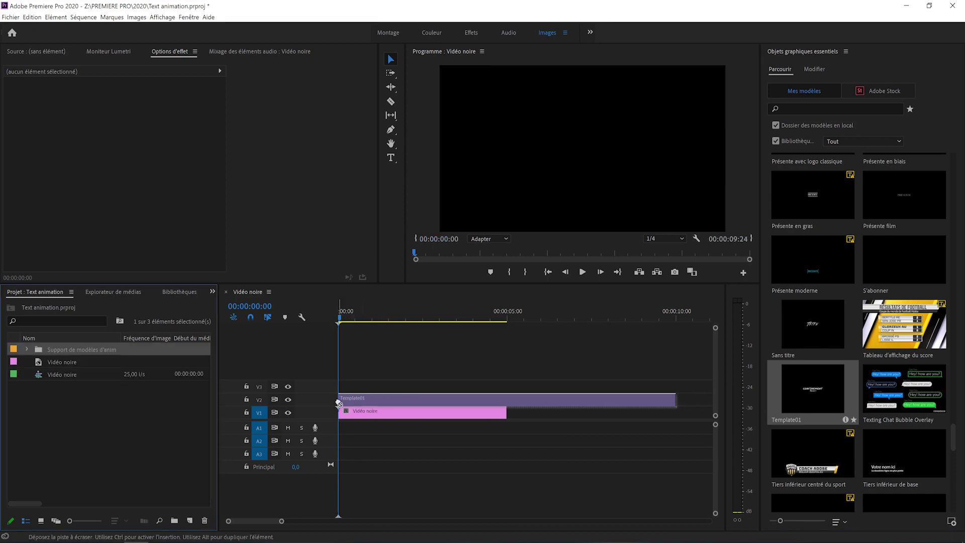
click(359, 318)
key(space)
key(space)
Set the Template01 clip's Position générale X to 1840 and its Echelle générale to 128
click(458, 398)
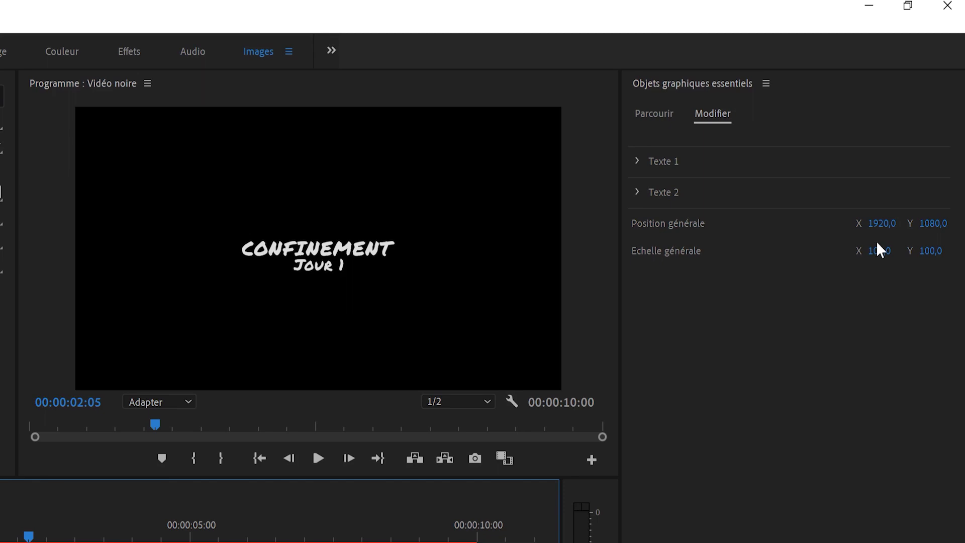
drag(881, 251, 842, 223)
Change the title's second line to "Jour 10" and set its colour to red BF1515
click(661, 187)
click(716, 224)
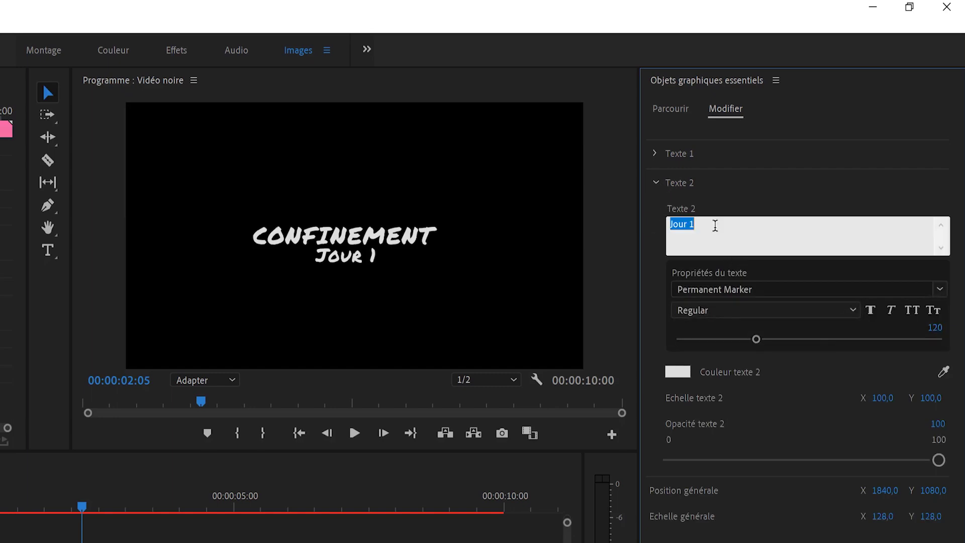
text(Jo)
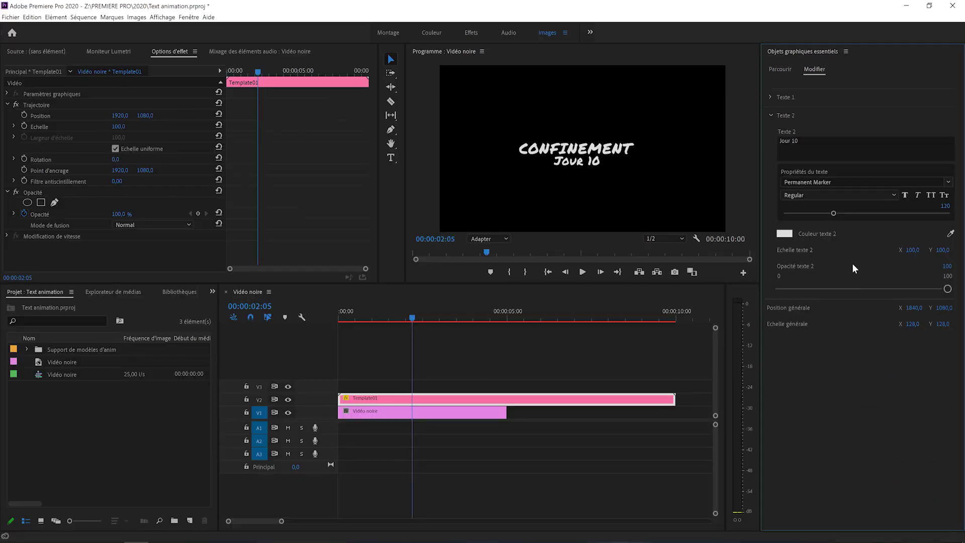
click(678, 371)
click(477, 308)
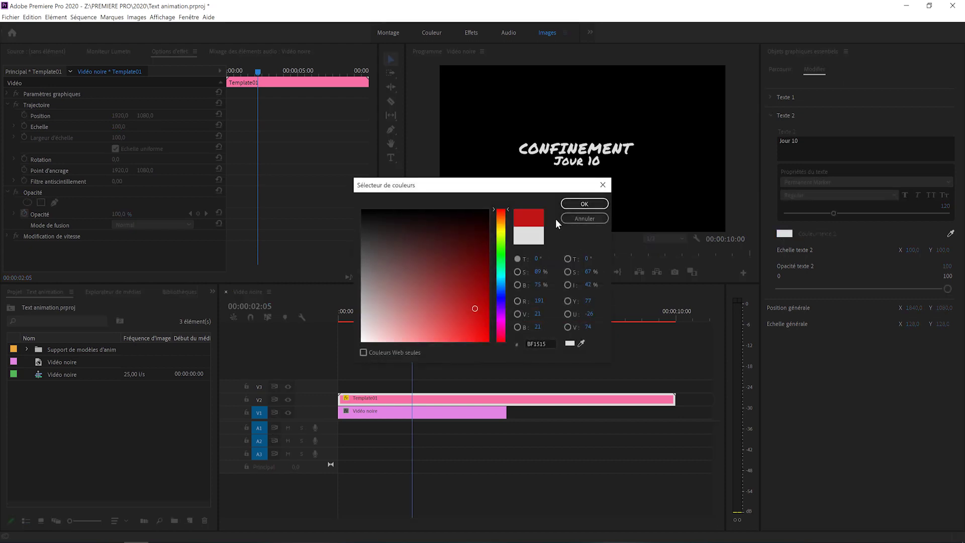
click(585, 203)
Set the CONFINEMENT line's font to PosterBlack and its size to 213
click(777, 100)
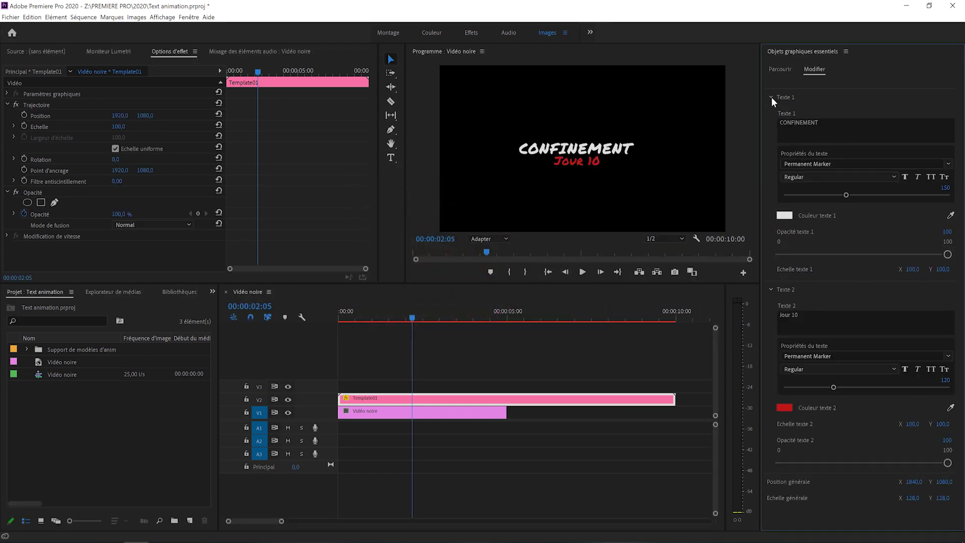
click(819, 164)
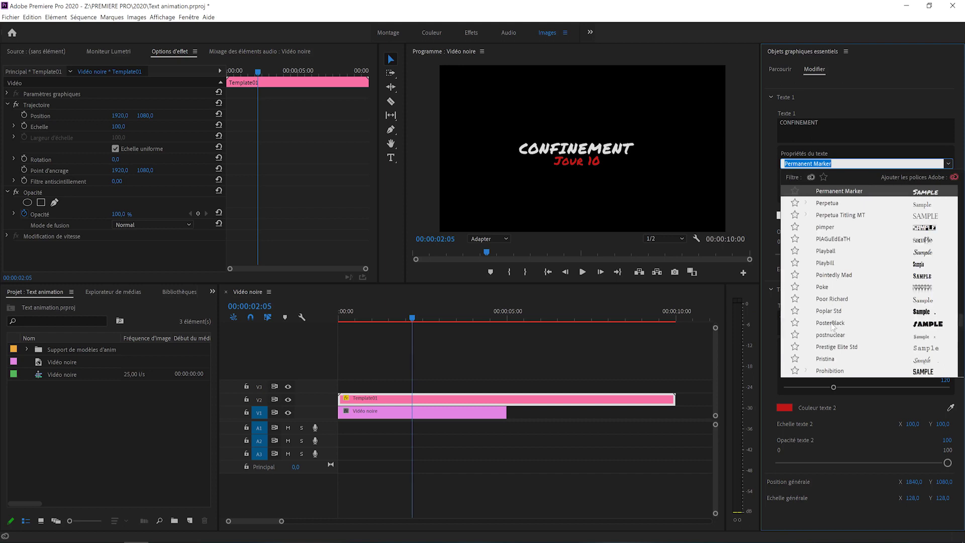
click(831, 324)
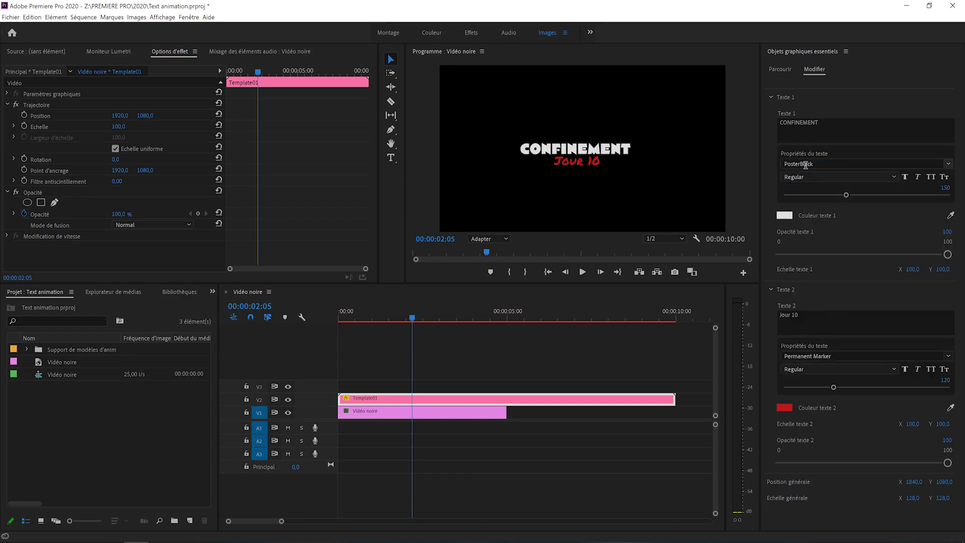
drag(846, 195, 872, 196)
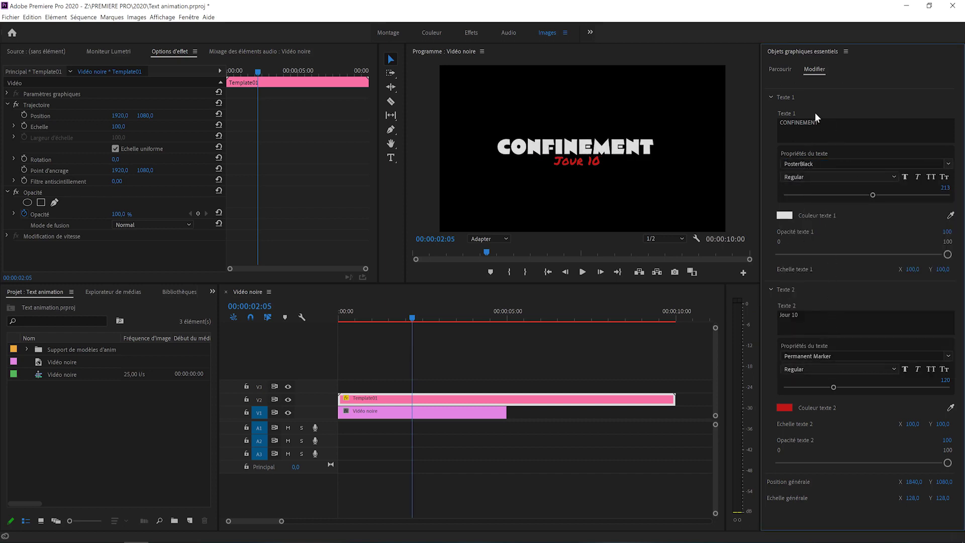
Set the Couleur texte 1 of the CONFINEMENT line to dark red 732E2E
click(784, 216)
click(442, 267)
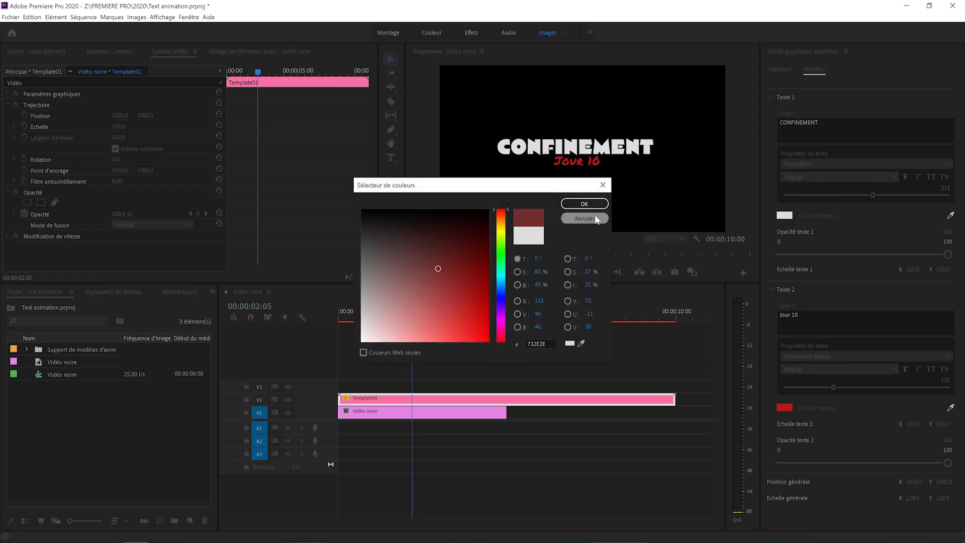
click(584, 203)
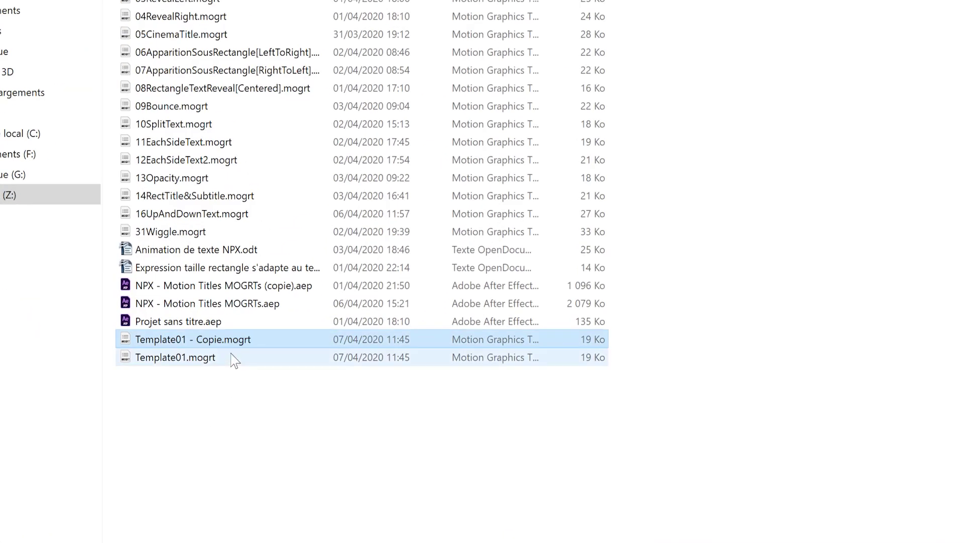
Rename Template01 - Copie.mogrt as Template01 - Copie.zip
click(221, 346)
key(End)
key(shift+Left)
key(shift+Left)
key(shift+Left)
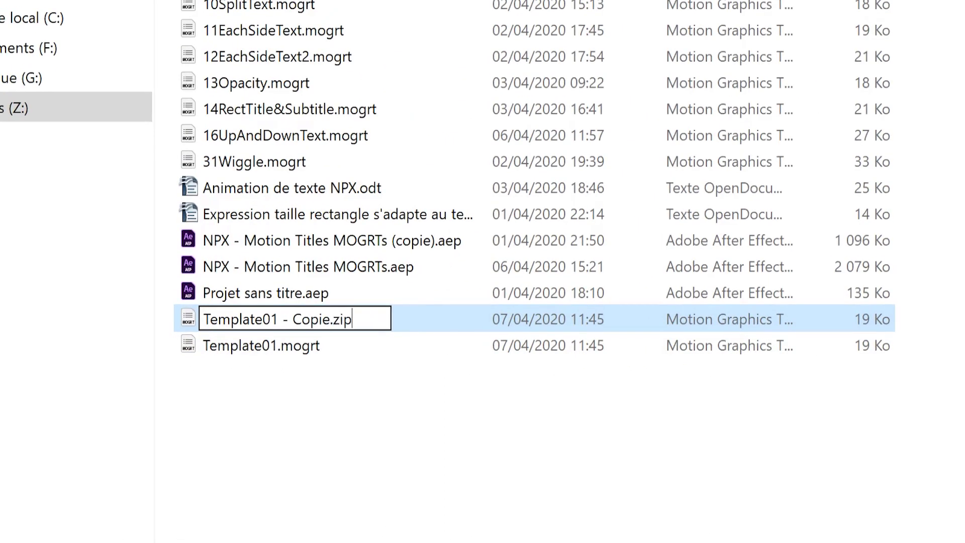
key(Return)
Open Template01 - Copie.zip and extract all its files to a Template01 - Copie folder
double_click(284, 319)
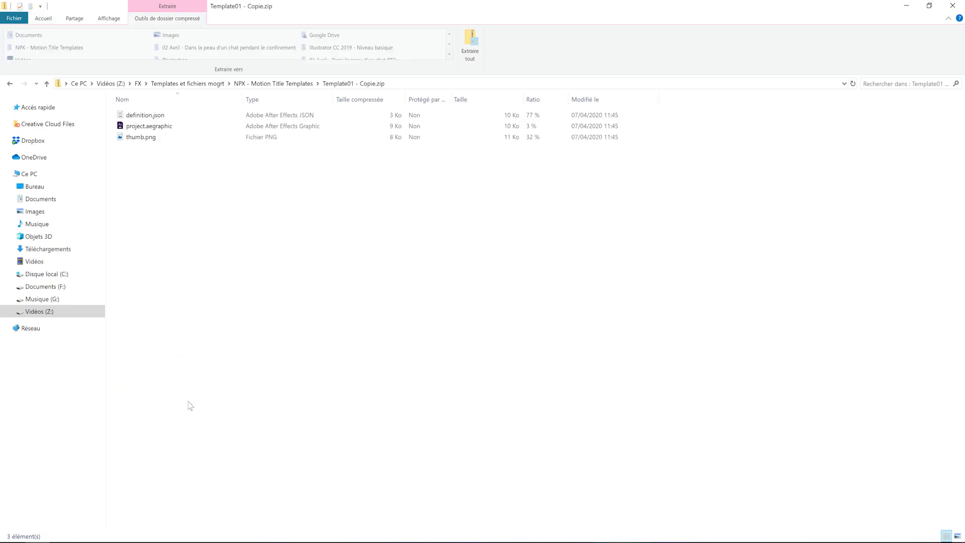
click(468, 54)
click(558, 381)
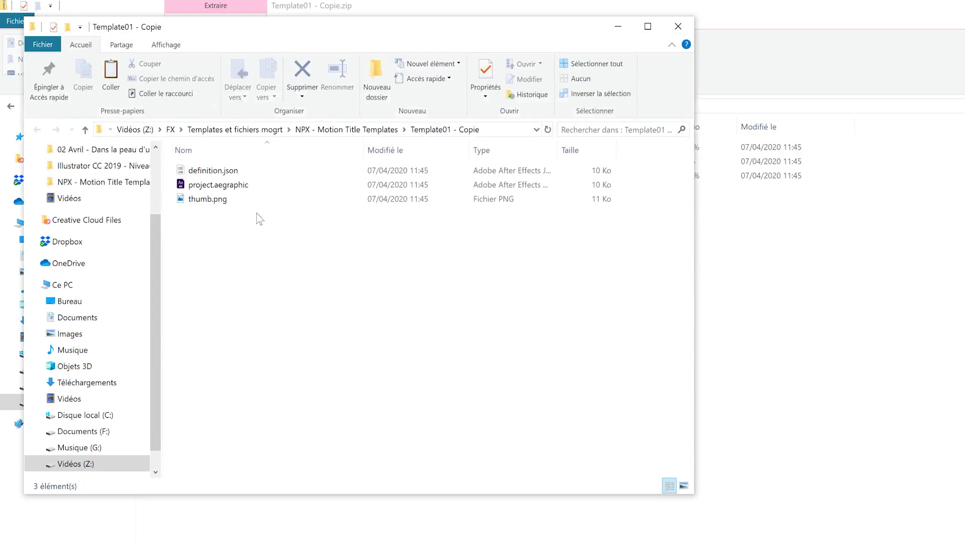
Rename project.aegraphic as project.zip in the extracted folder and accept the extension change
click(231, 186)
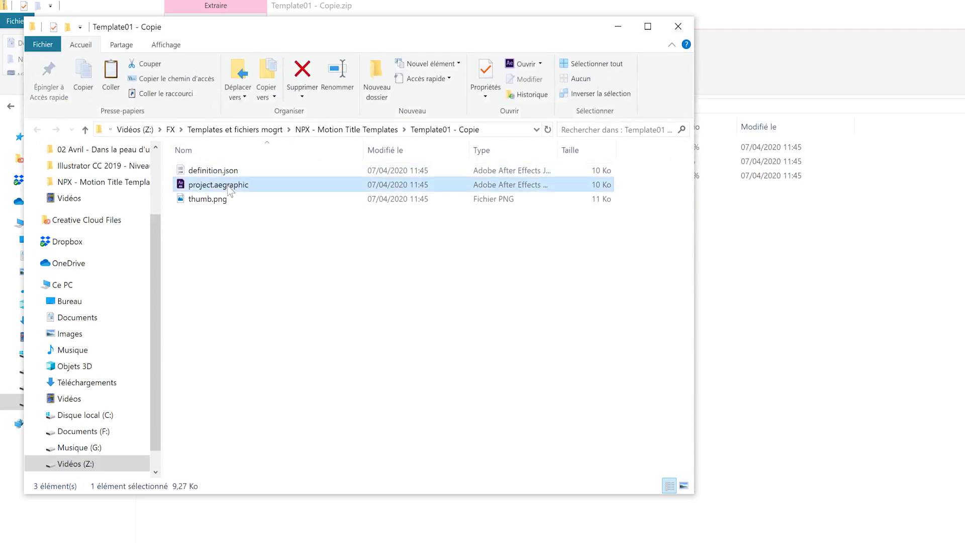
click(235, 184)
double_click(235, 185)
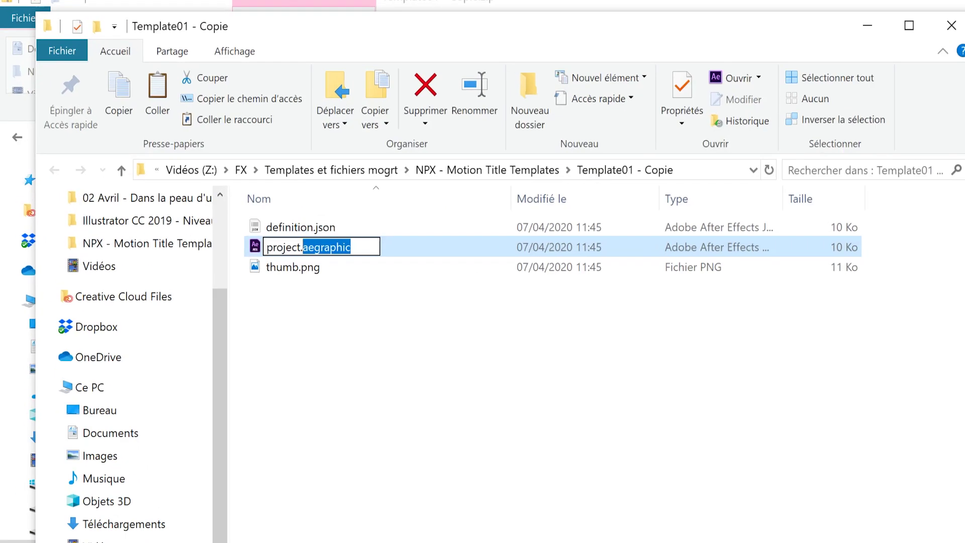
text(zip)
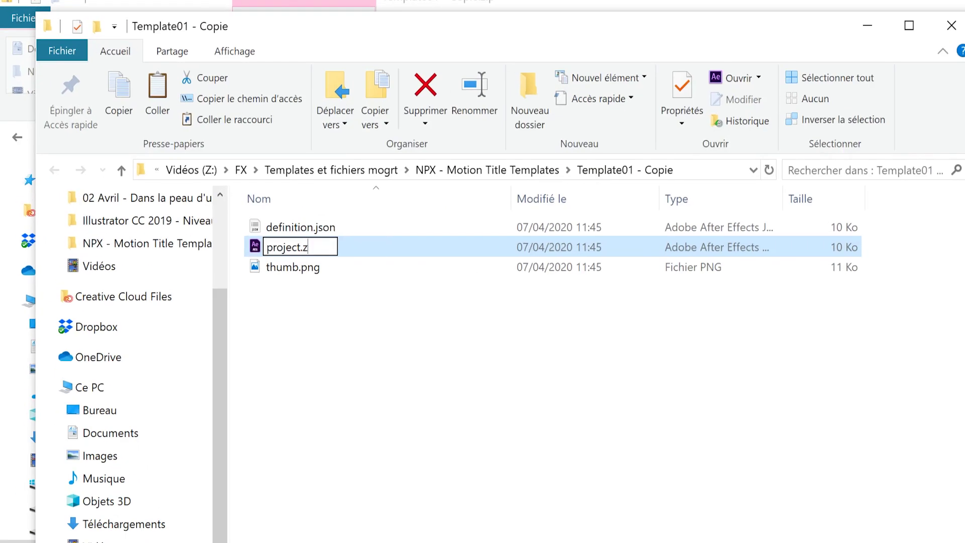
key(Return)
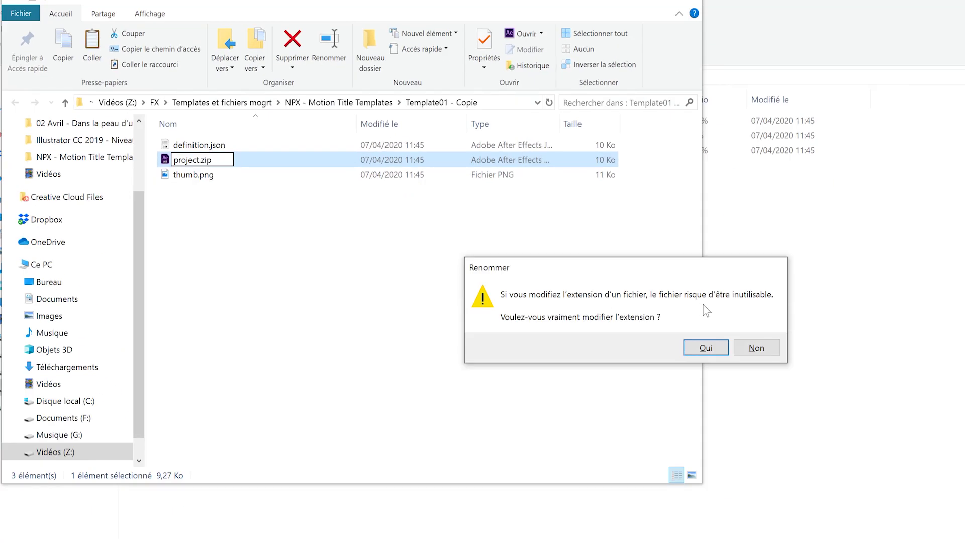
click(707, 348)
Open project.zip and extract all its files to the project folder inside Template01 - Copie
double_click(236, 161)
click(641, 50)
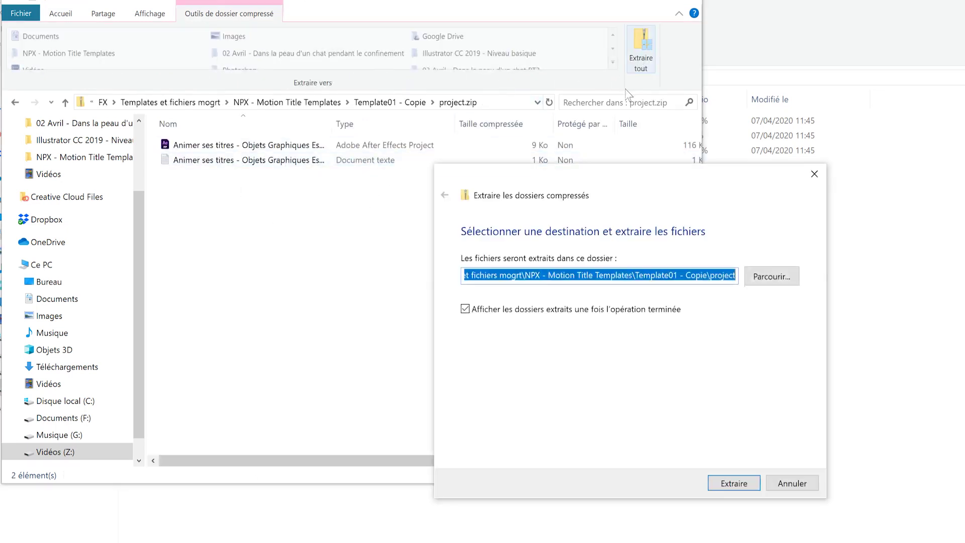
click(729, 484)
Widen the file name column and open Animer ses titres - Objets Graphiques Essentiels.aep in After Effects
drag(717, 501, 964, 542)
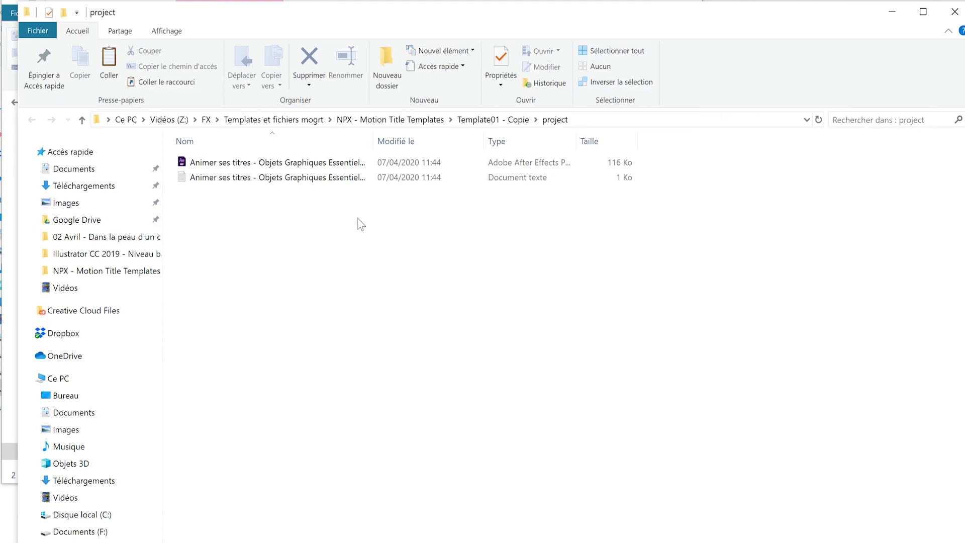
click(345, 163)
drag(374, 142, 470, 141)
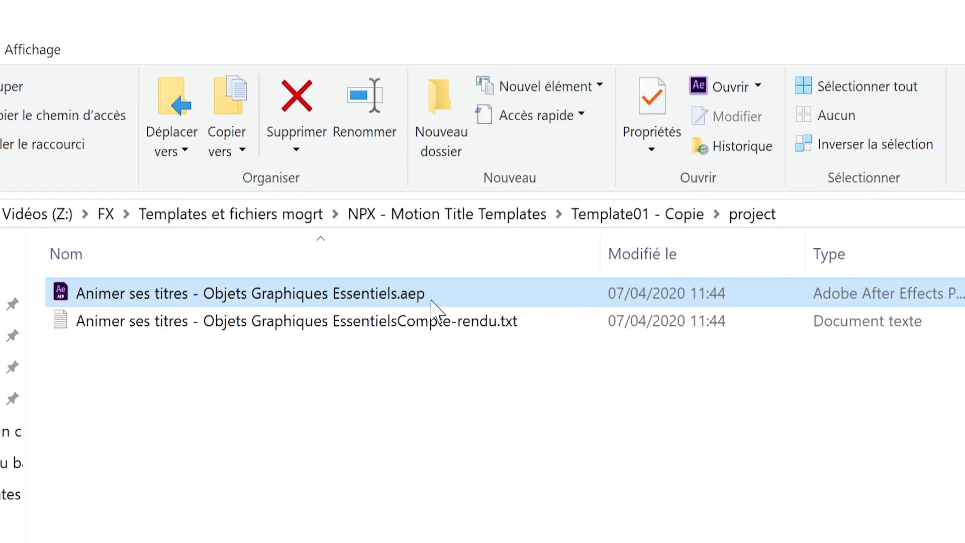
double_click(460, 297)
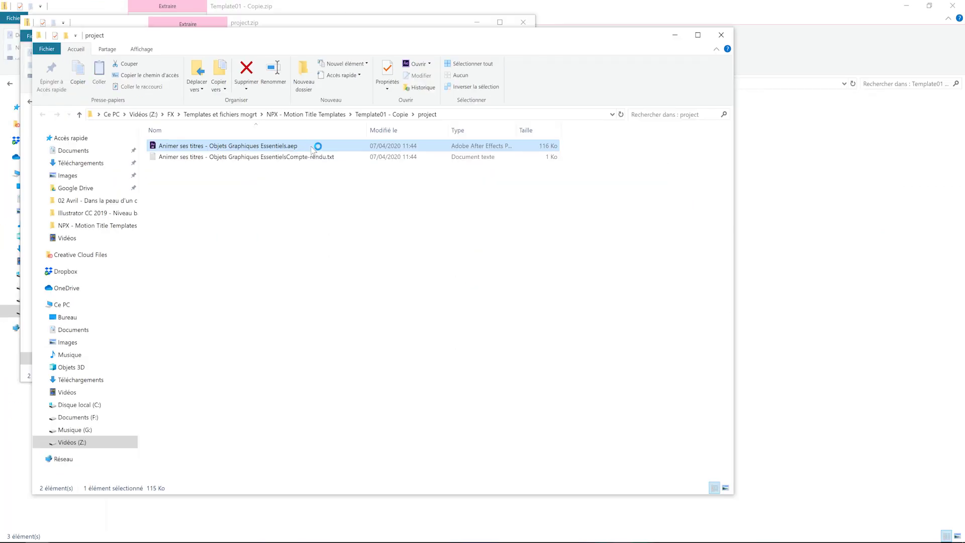